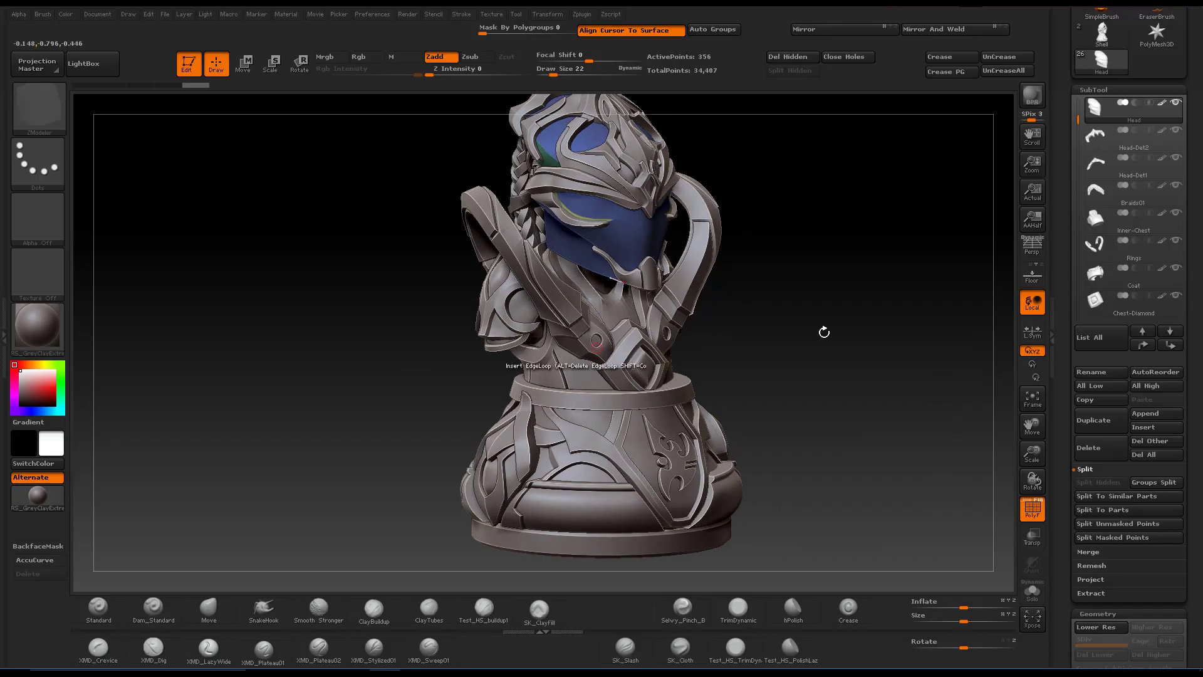
- Examine the assembled helmeted bust from several angles and open the DynaMesh settings
drag(990, 399, 999, 411)
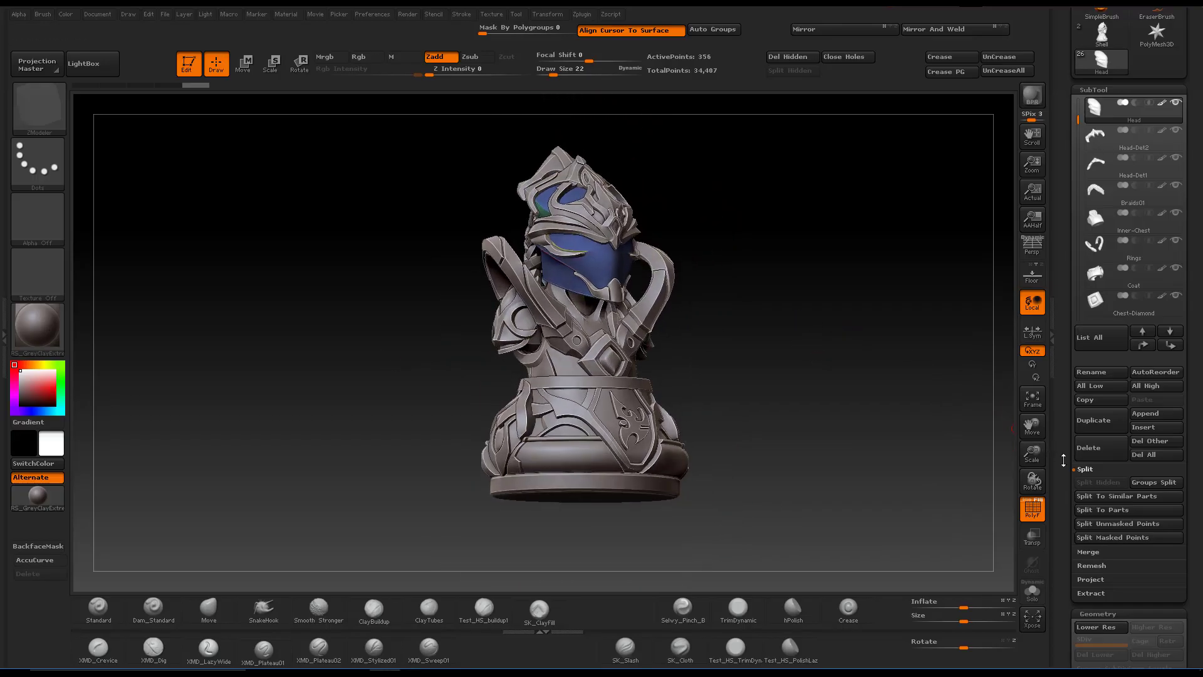
drag(1064, 460, 1070, 371)
drag(822, 349, 800, 301)
mouse_move(576, 330)
mouse_down()
mouse_move(706, 344)
mouse_move(717, 327)
mouse_move(699, 326)
mouse_move(840, 354)
mouse_move(791, 366)
mouse_up()
scroll(1059, 408, down, 3)
scroll(1065, 401, down, 3)
click(1096, 358)
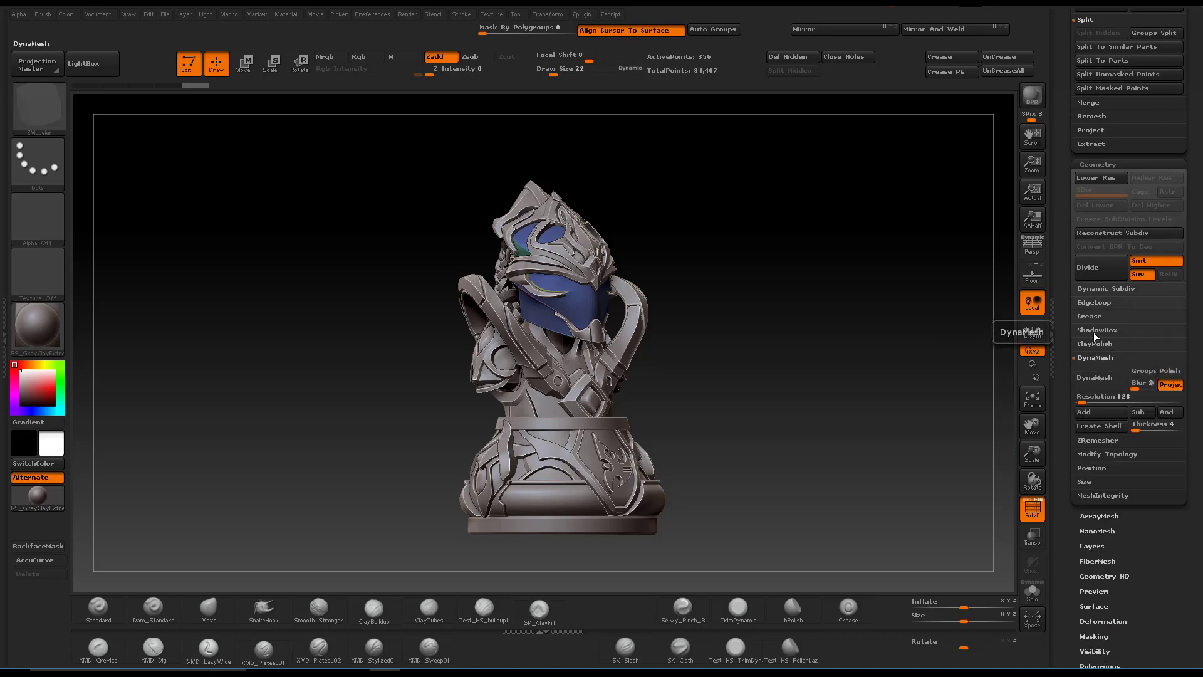
scroll(1058, 466, up, 10)
drag(1058, 465, 1052, 442)
mouse_move(789, 399)
mouse_down()
mouse_move(819, 403)
mouse_move(778, 405)
mouse_up()
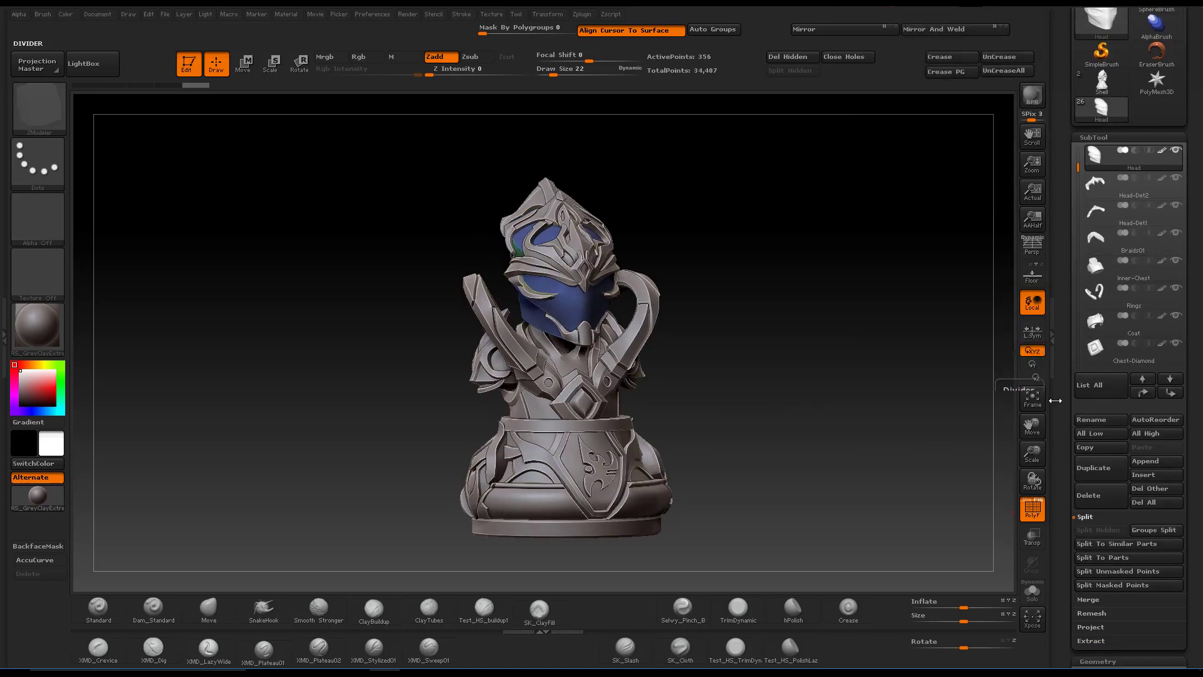
- Show the polygroup colours on all subtools, then merge the visible subtools into one tool and switch to the merged tool
scroll(1062, 364, down, 1)
key(shift+r)
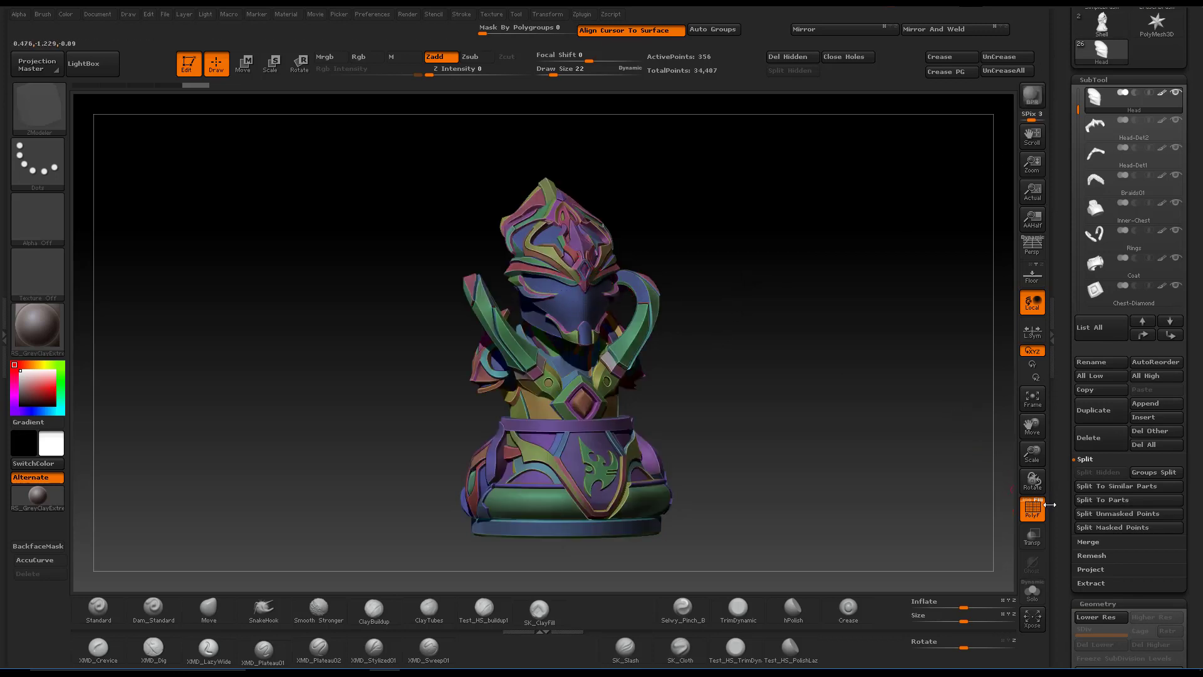
scroll(1070, 464, down, 2)
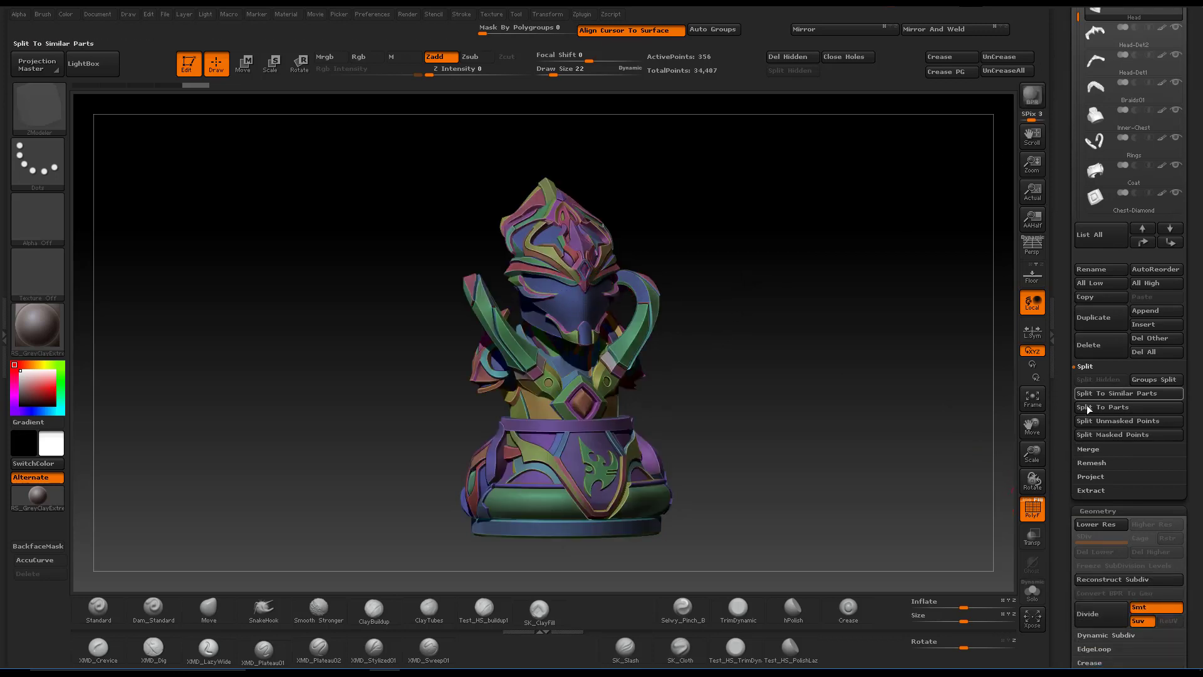
click(1088, 449)
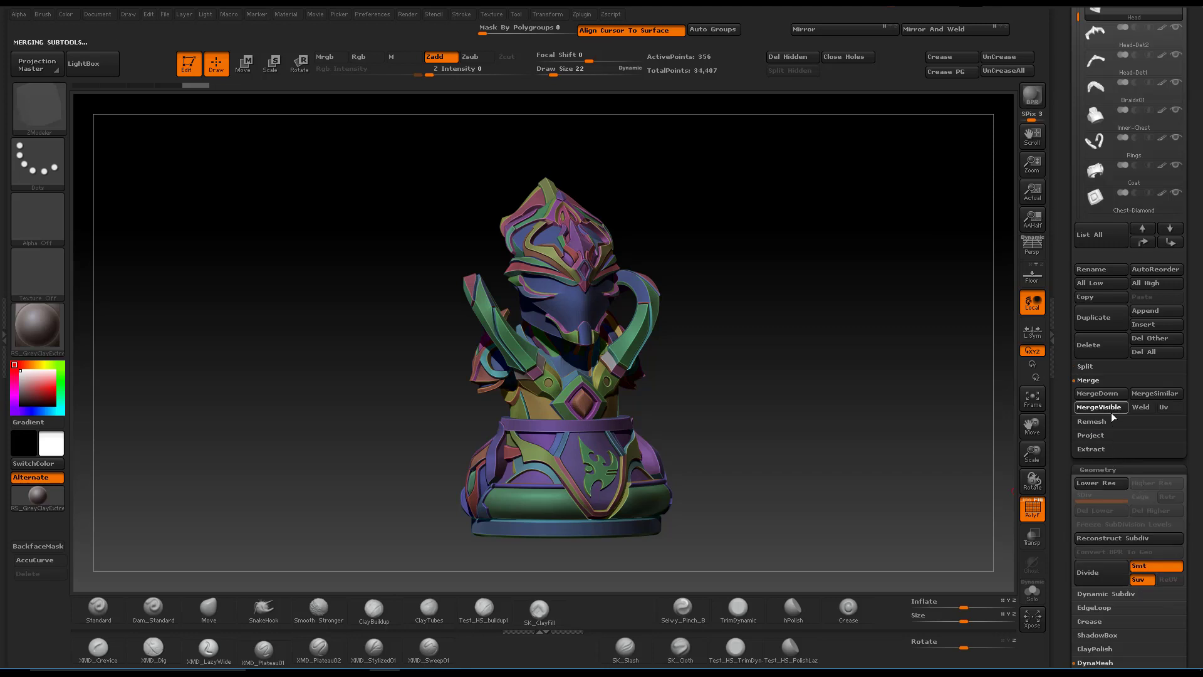
scroll(1051, 276, up, 6)
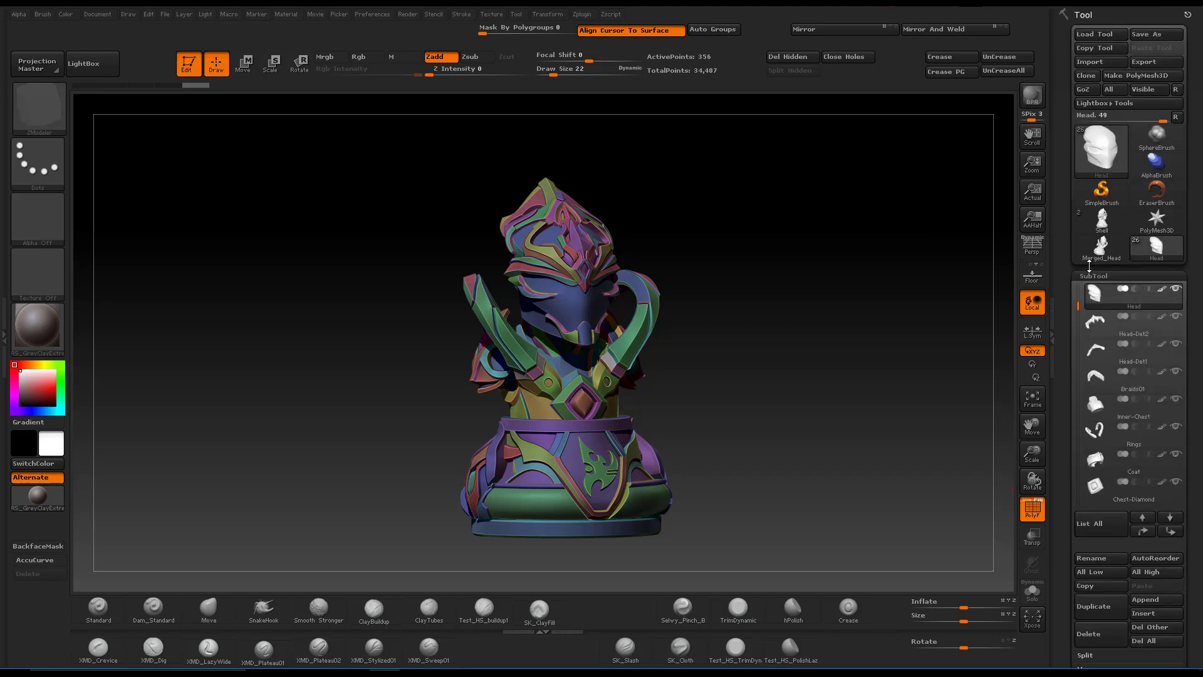
click(1099, 250)
- Isolate the emblem on the base's front shield and split it from the merged bust into its own subtool
drag(767, 351, 767, 289)
drag(676, 285, 784, 376)
key(ctrl+shift)
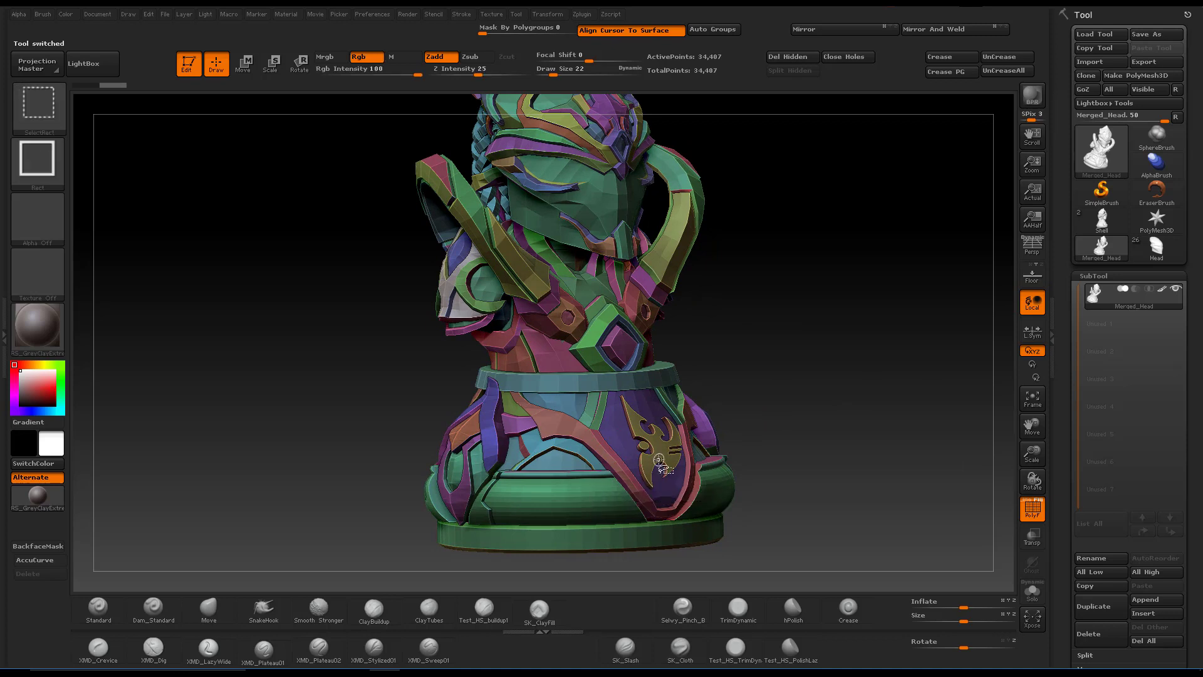
ctrl+shift+click(656, 451)
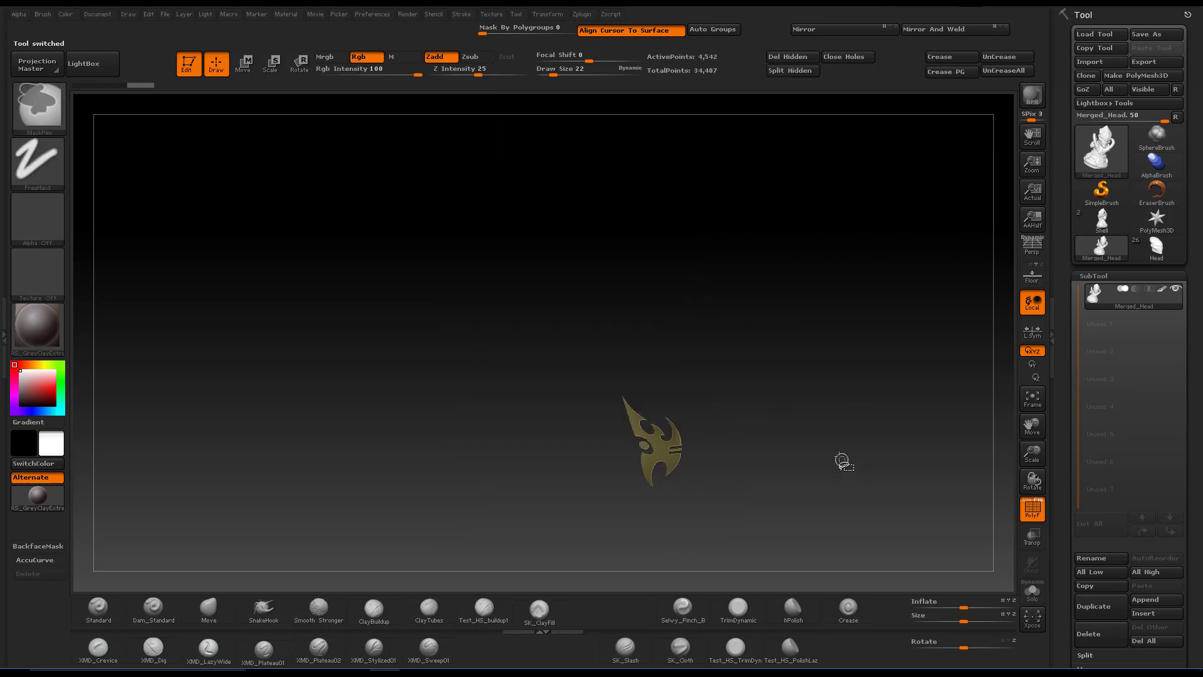
key(ctrl+shift+a)
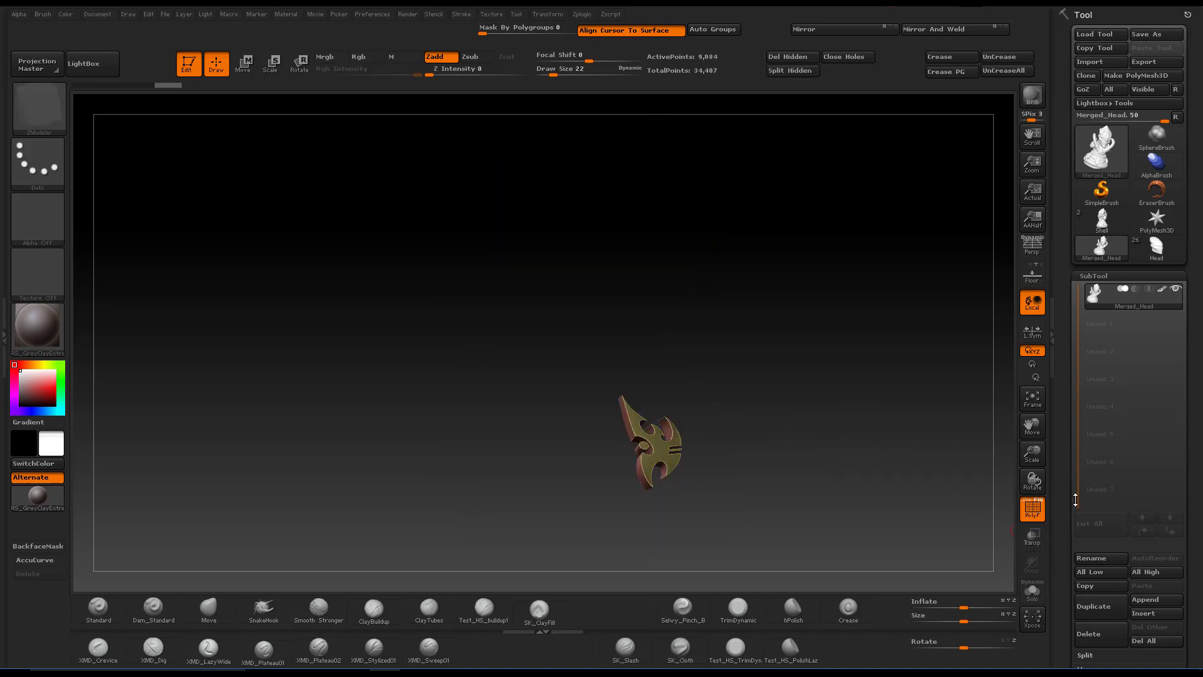
scroll(1078, 480, down, 10)
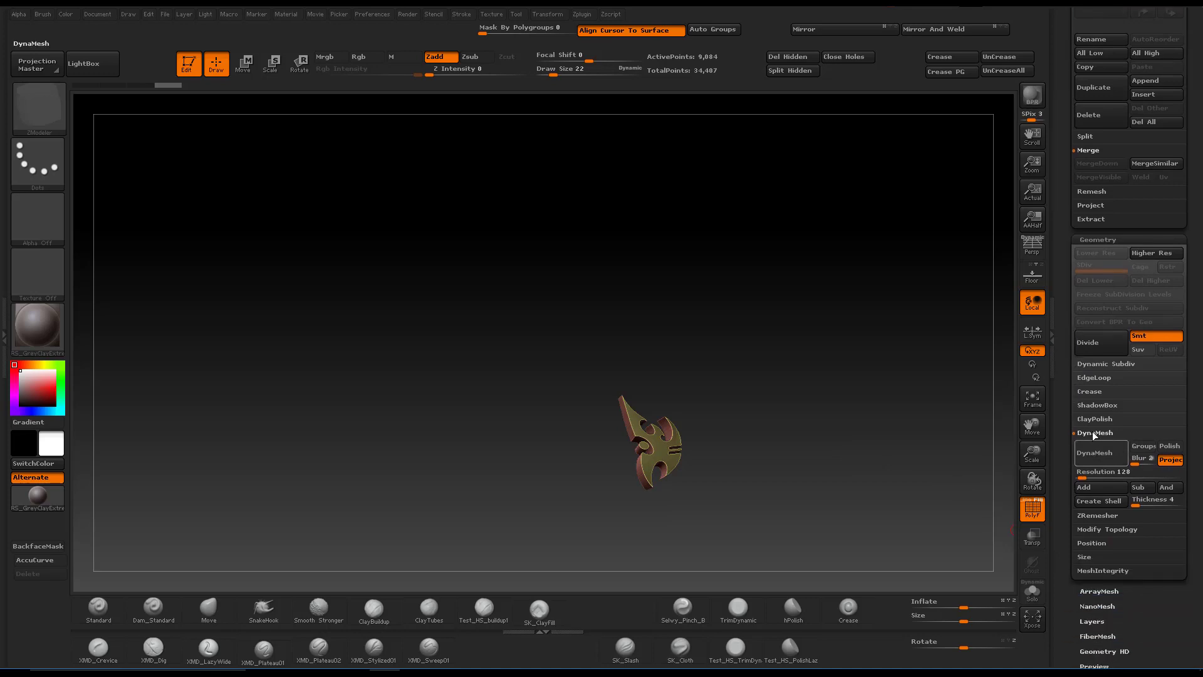
scroll(1059, 230, up, 5)
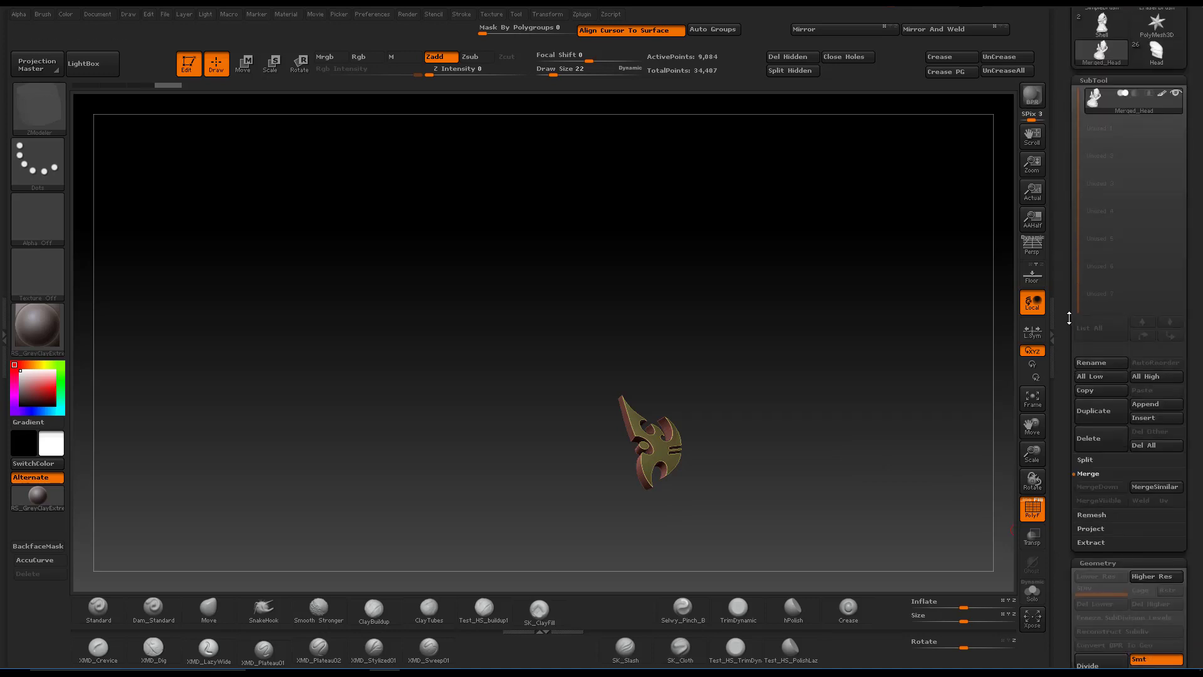
click(1084, 460)
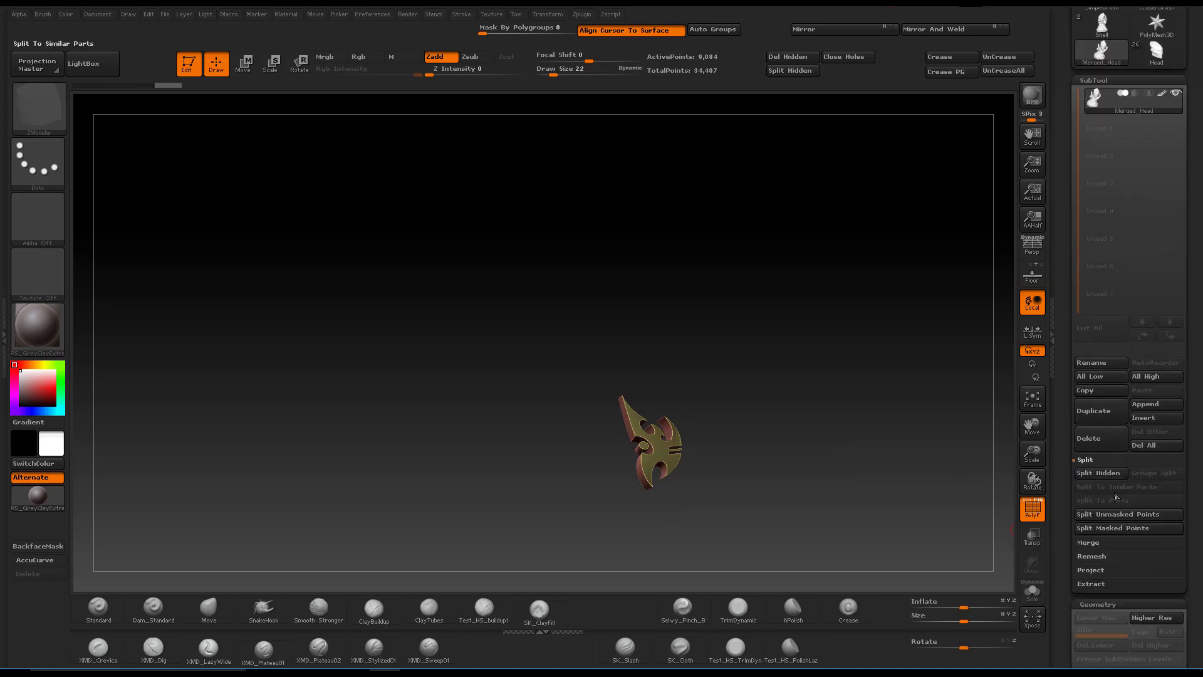
click(1091, 473)
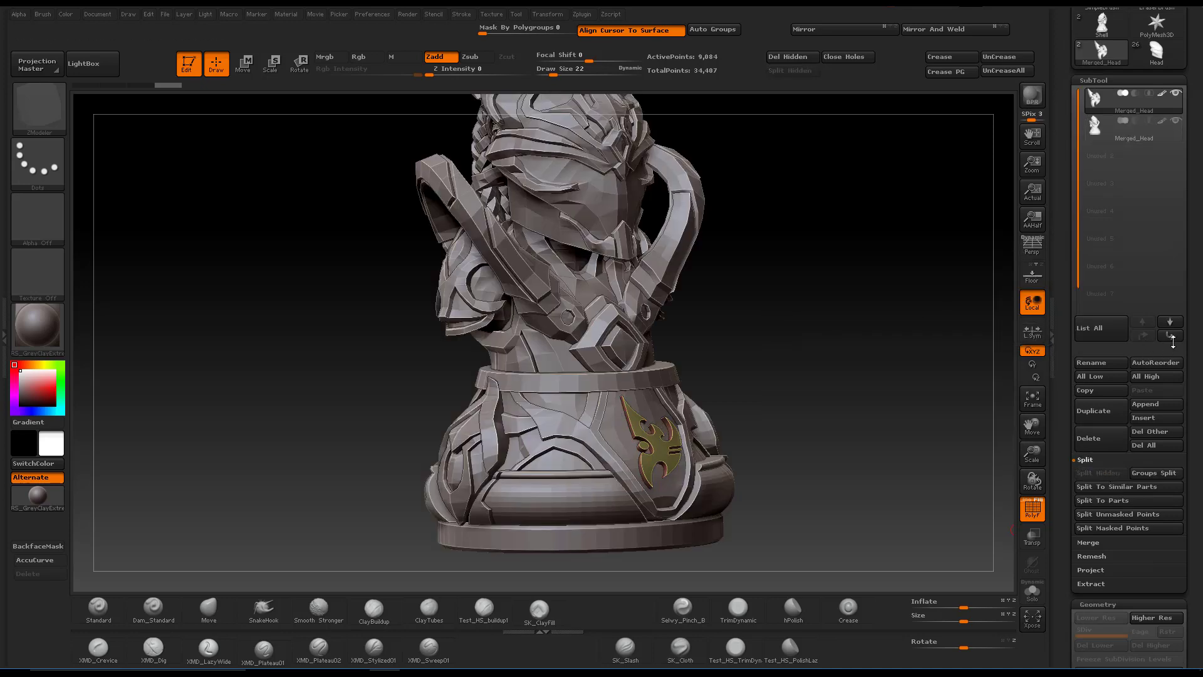
- Subdivide the main bust subtool up to level 4 and delete its lower subdivision levels
click(1109, 128)
click(1096, 110)
drag(795, 330, 819, 397)
key(ctrl+d)
key(ctrl+d)
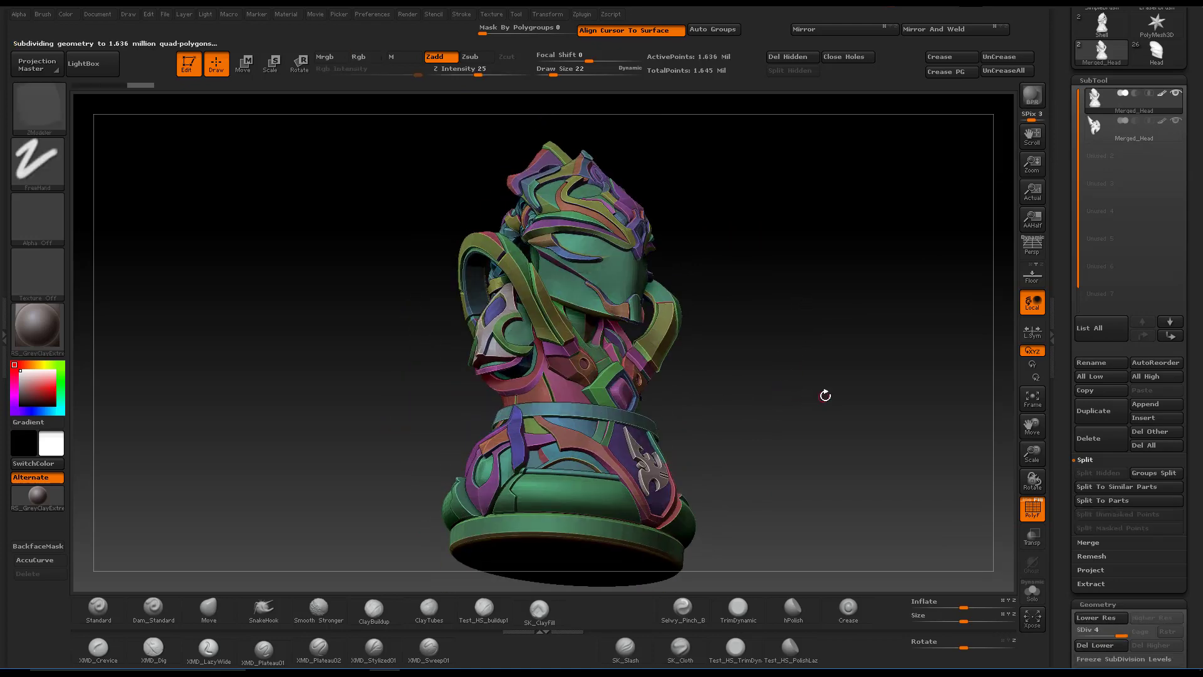
drag(711, 343, 921, 353)
scroll(1102, 376, down, 5)
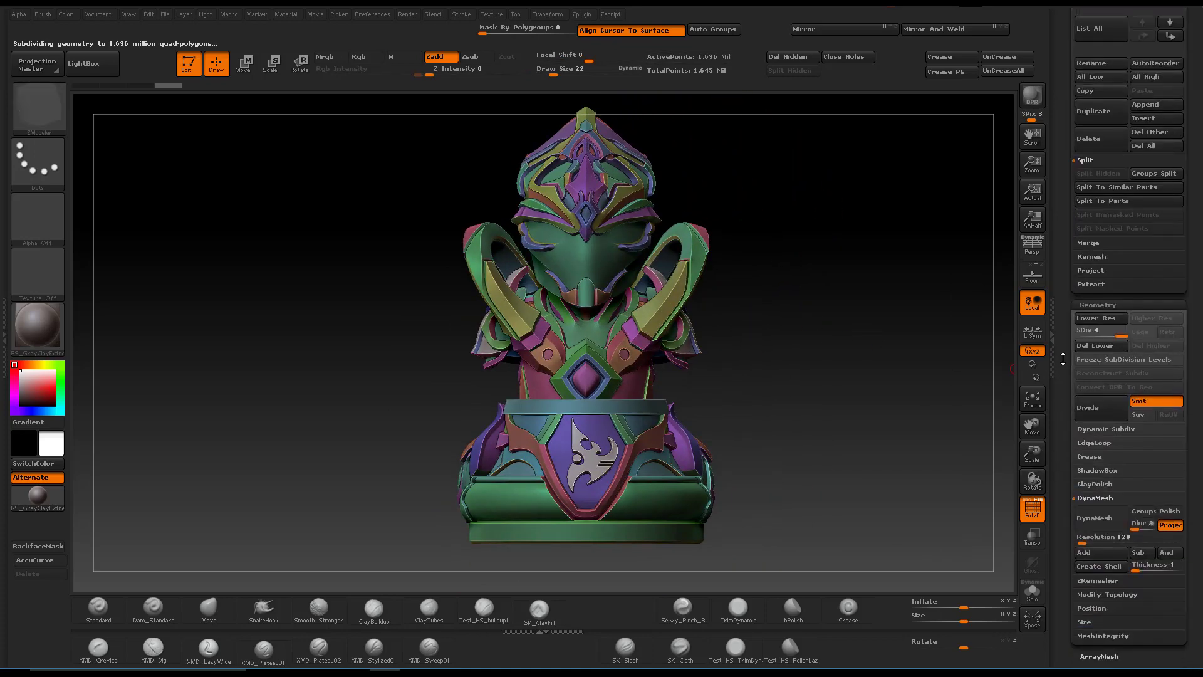
click(1101, 346)
- Turn off DynaMesh projection and set the DynaMesh resolution to 904
scroll(1067, 301, down, 3)
drag(1067, 300, 1067, 276)
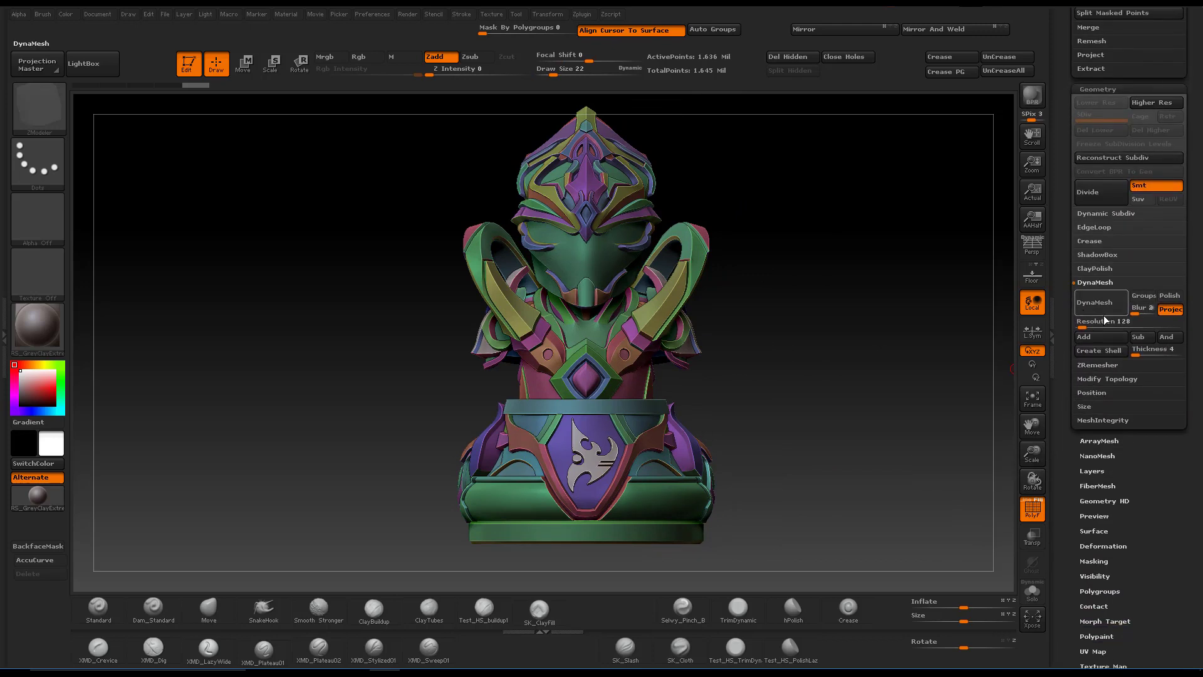
click(1169, 313)
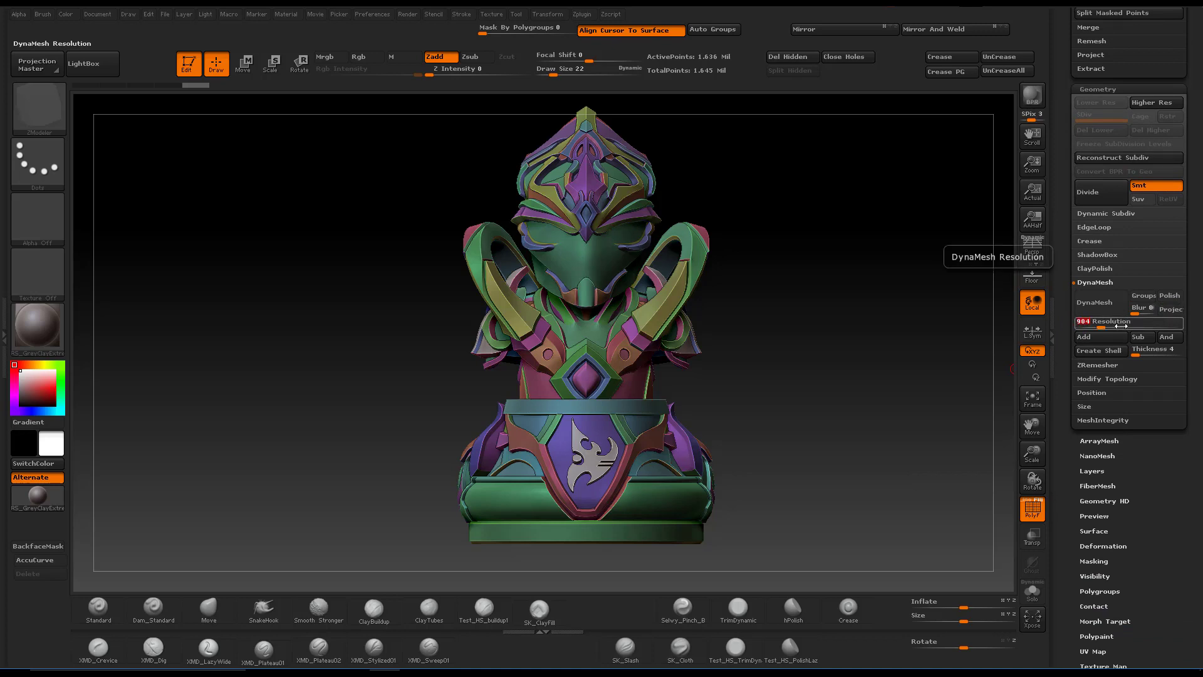
- Try DynaMesh on the whole bust at resolution 904, inspect the base surface, and undo the remesh
drag(833, 339, 927, 335)
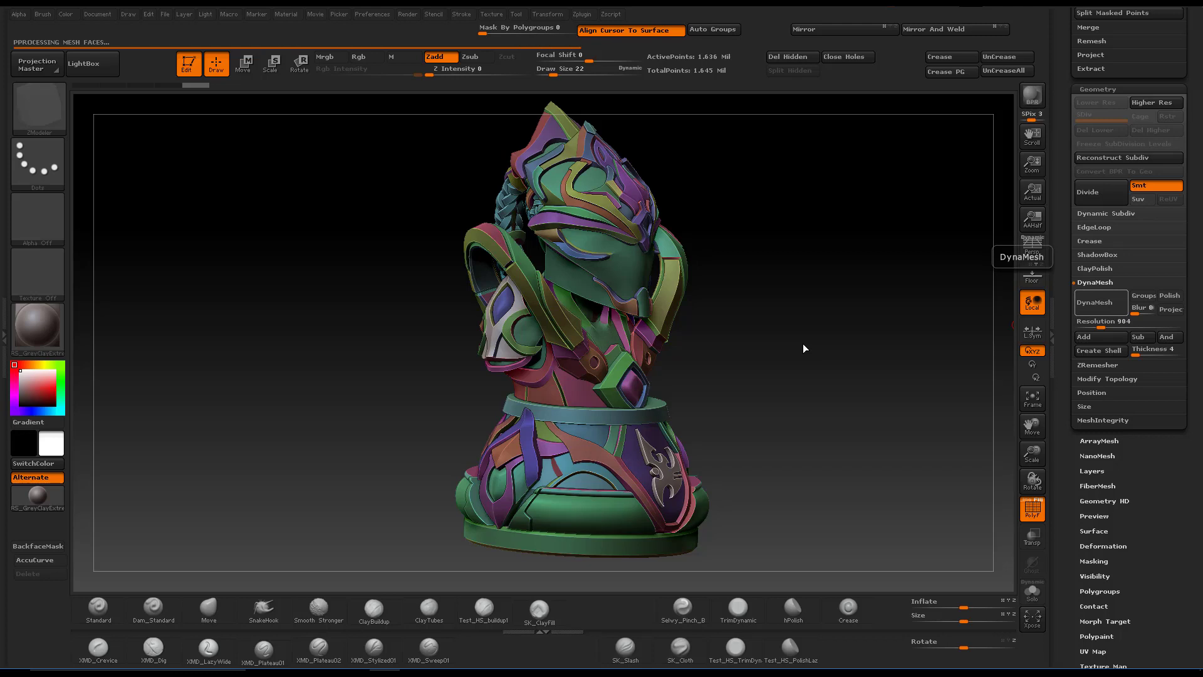
drag(743, 390, 625, 380)
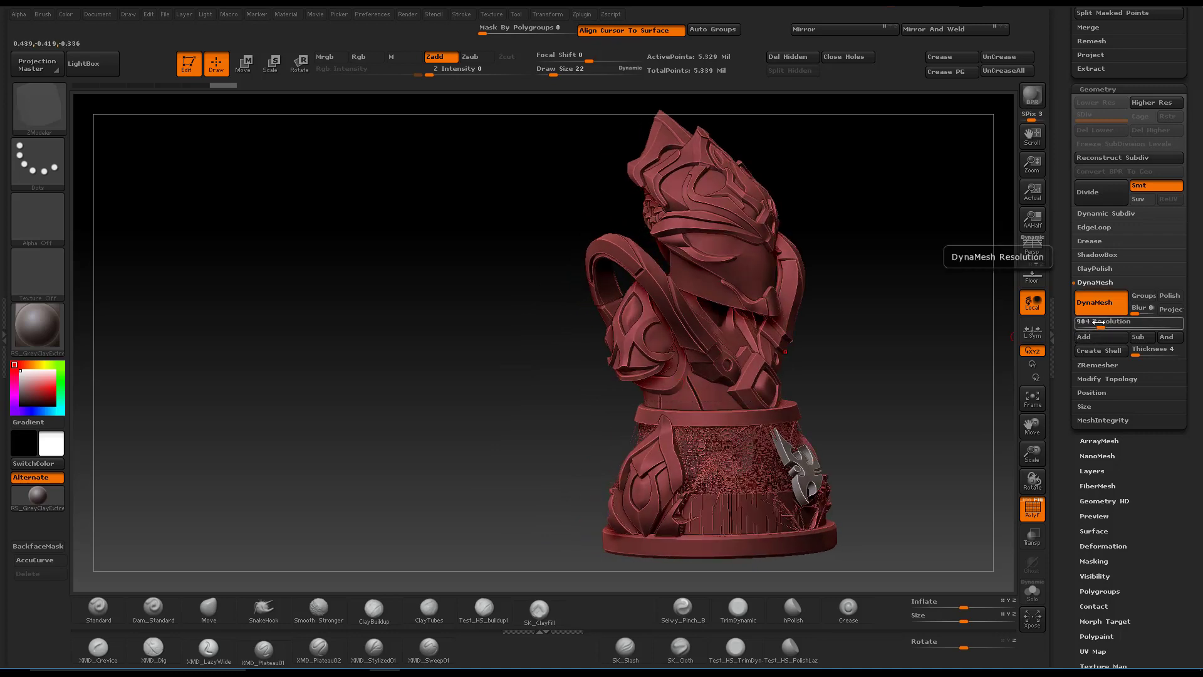
drag(828, 340, 862, 382)
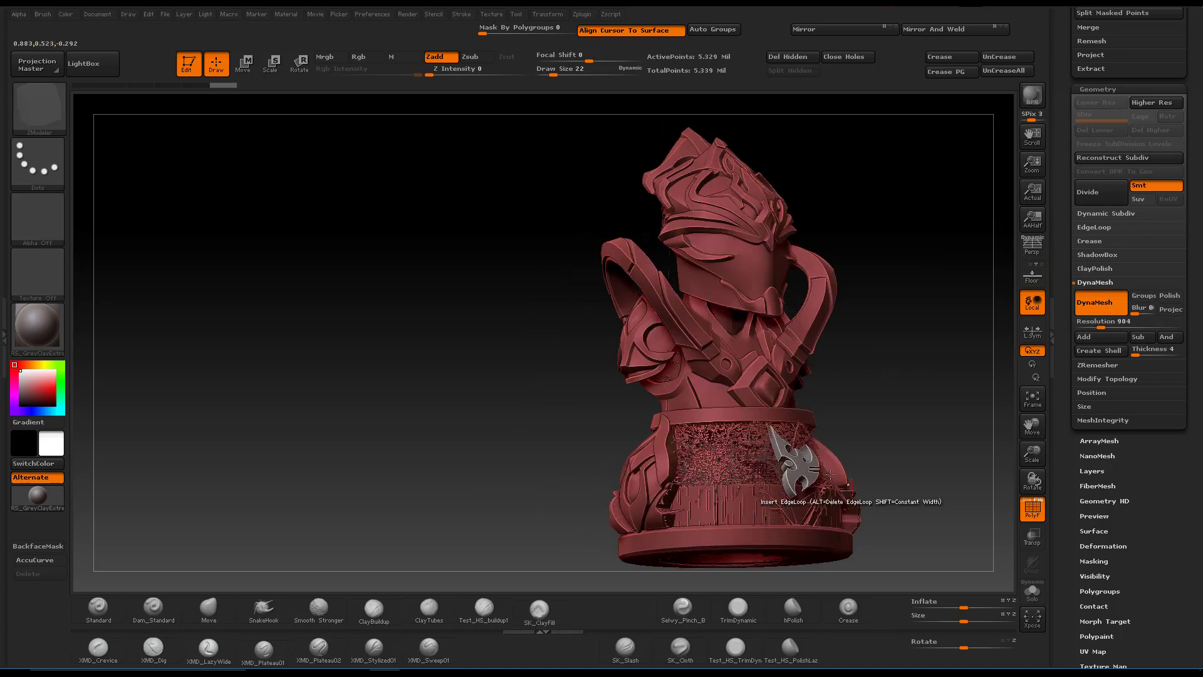
drag(820, 498, 912, 376)
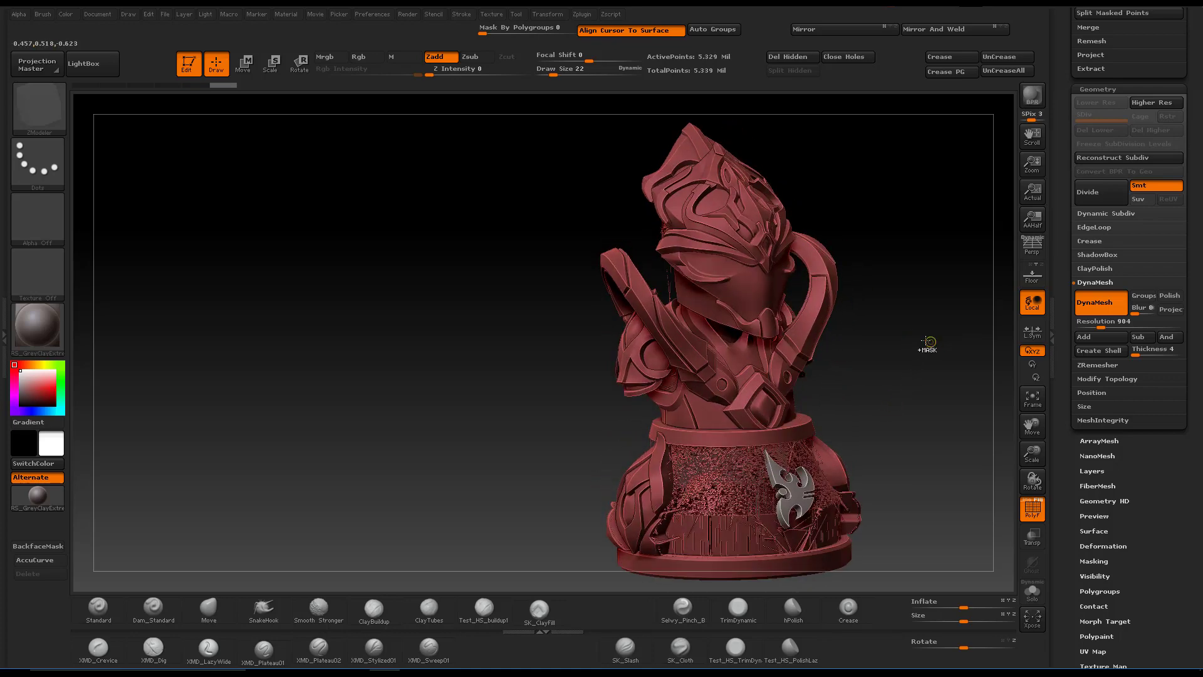
key(ctrl+z)
- Try DynaMesh on the whole bust at resolution 504, inspect the edges up close, and undo the remesh
click(1109, 321)
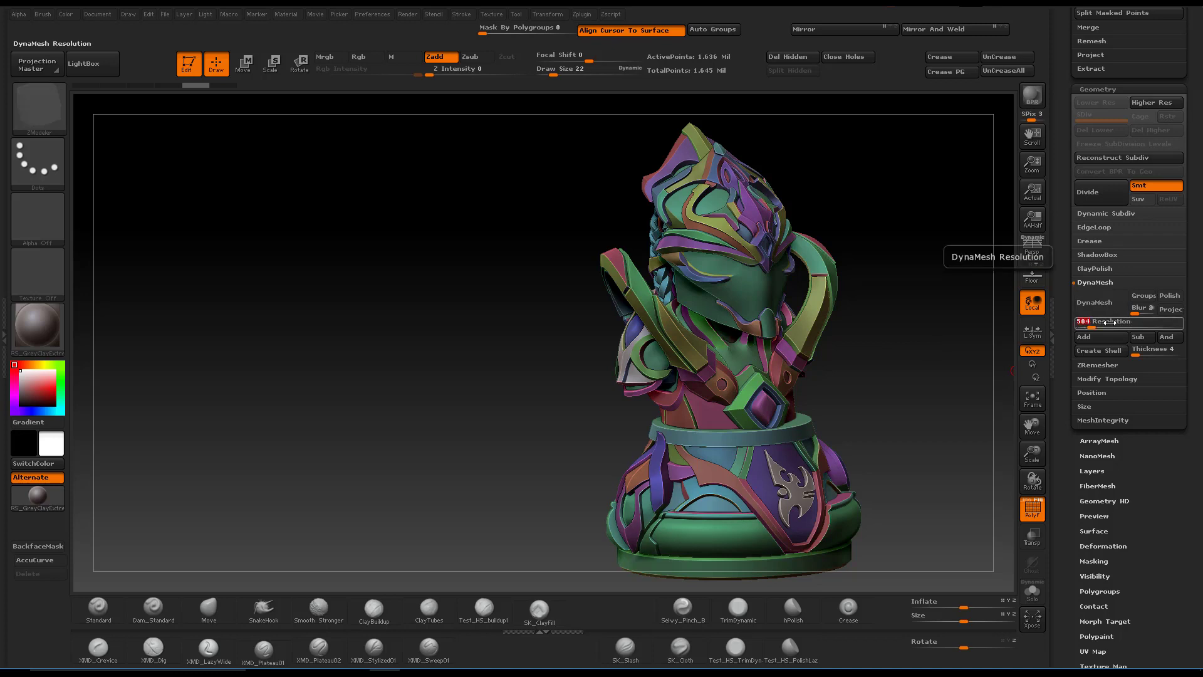
key(Return)
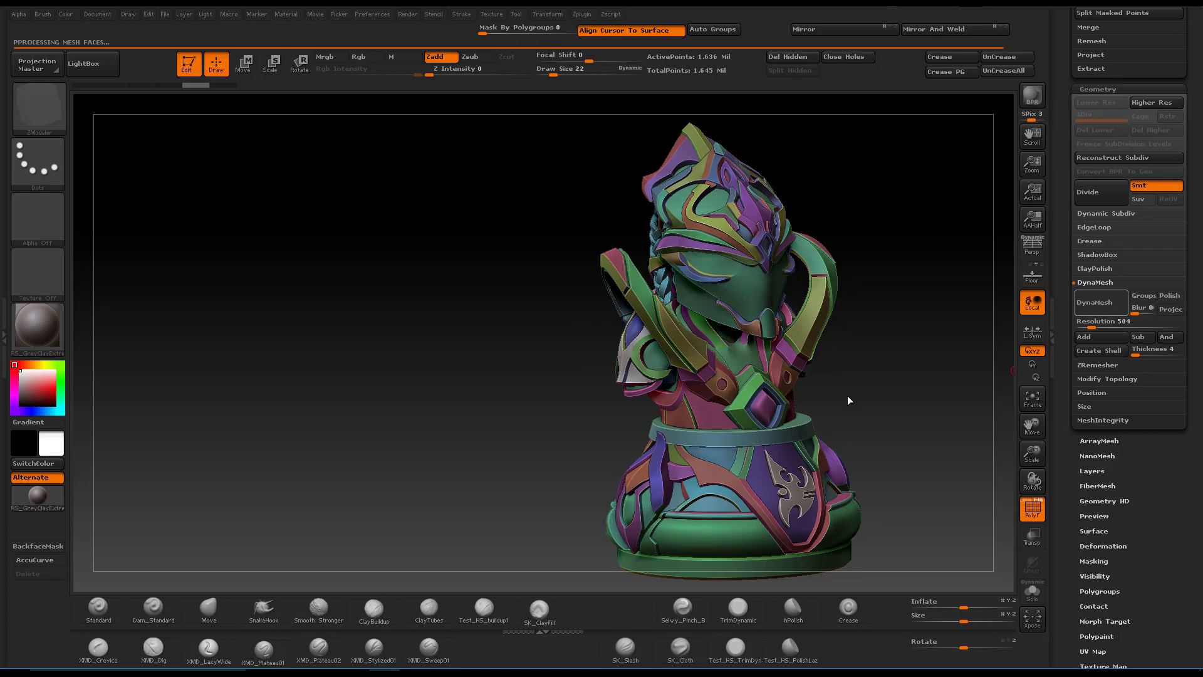
ctrl+right_drag(827, 344, 787, 299)
scroll(720, 413, up, 5)
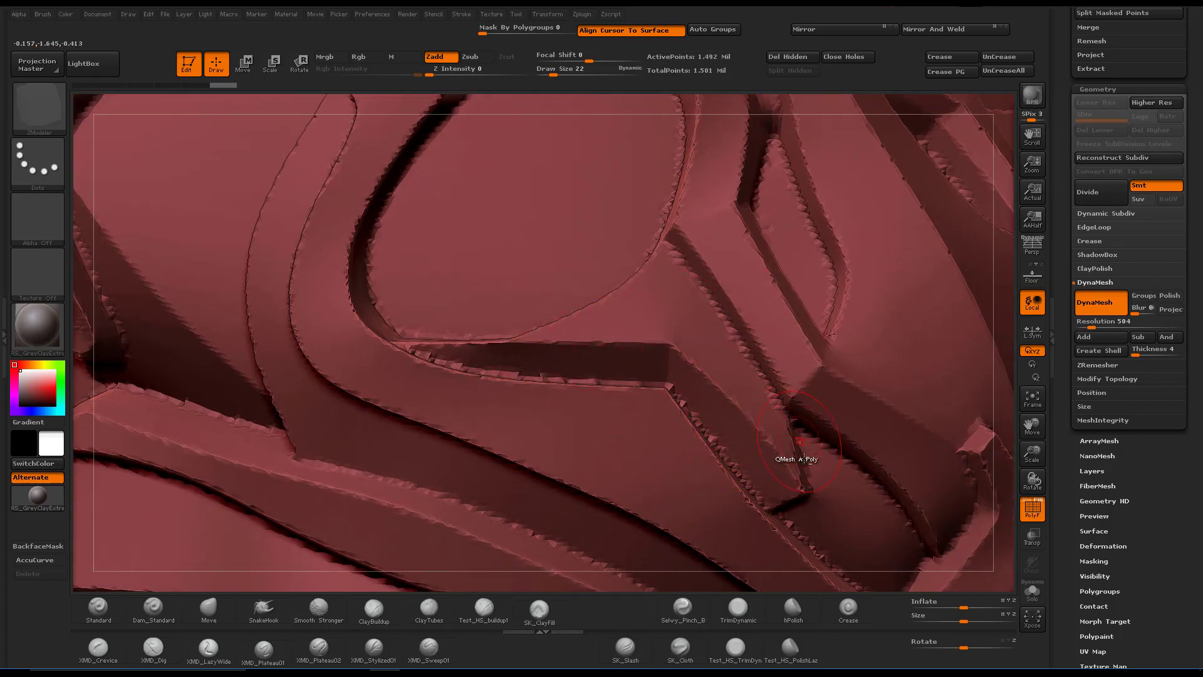
scroll(738, 330, down, 5)
ctrl+right_drag(738, 331, 696, 282)
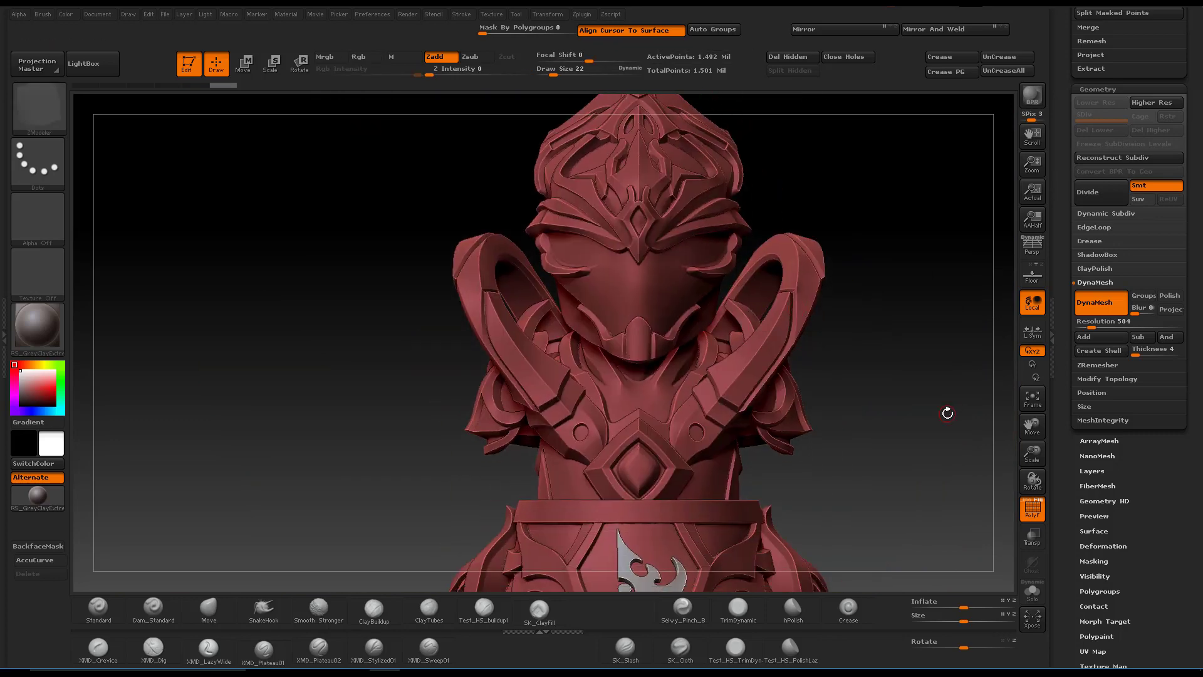
right_drag(948, 413, 911, 394)
key(ctrl+z)
- Isolate the head and inner torso of the bust and split them off as a separate subtool
alt+right_drag(883, 280, 872, 327)
scroll(872, 327, down, 3)
alt+right_drag(812, 287, 811, 248)
scroll(813, 252, up, 2)
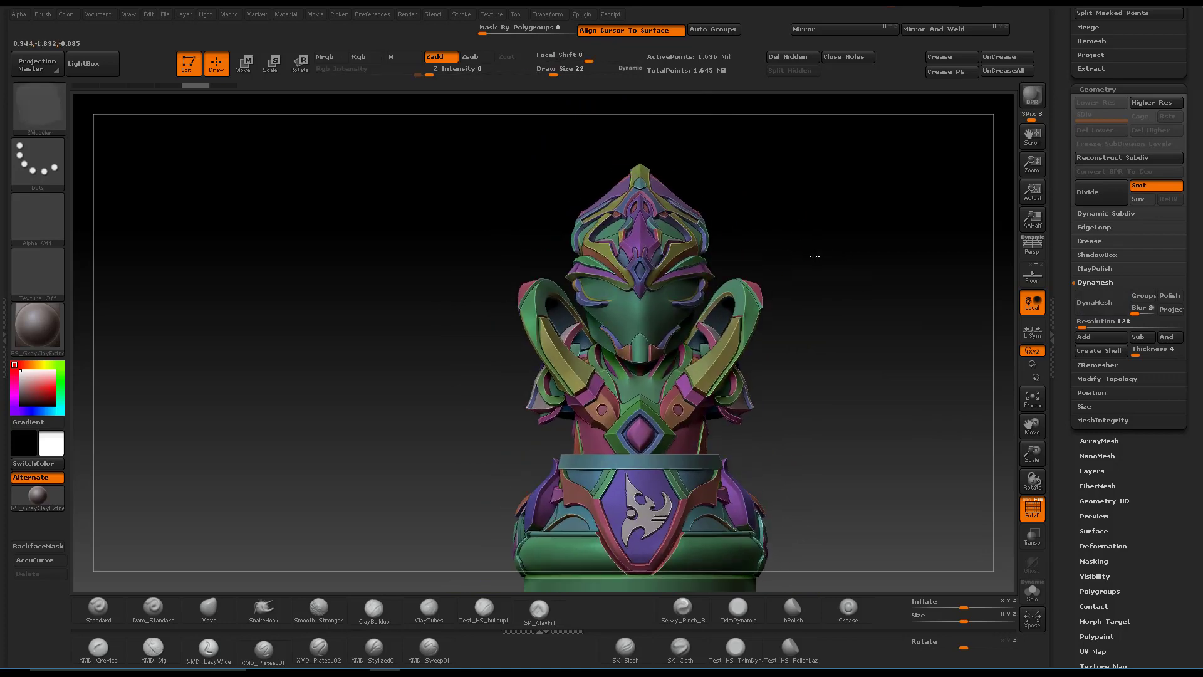
ctrl+shift+drag(621, 139, 664, 346)
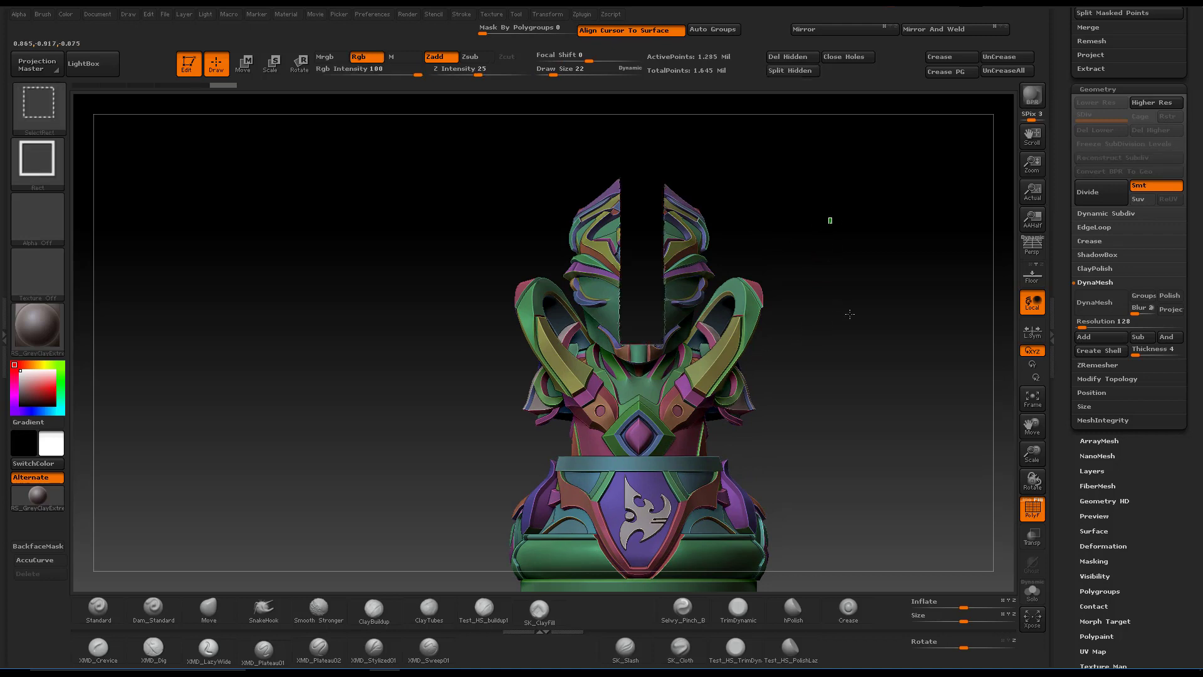
mouse_move(827, 218)
ctrl+shift+mouse_down()
mouse_move(859, 327)
mouse_move(888, 351)
ctrl+shift+mouse_up()
key(ctrl+shift)
ctrl+shift+click(886, 356)
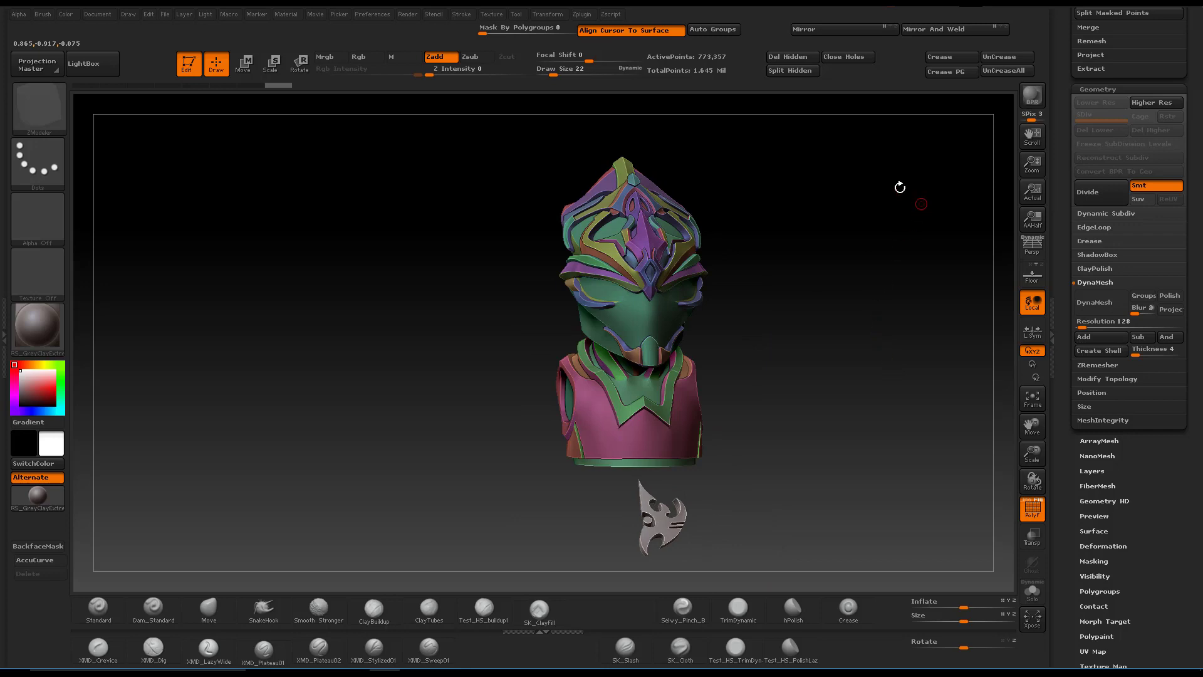
click(803, 73)
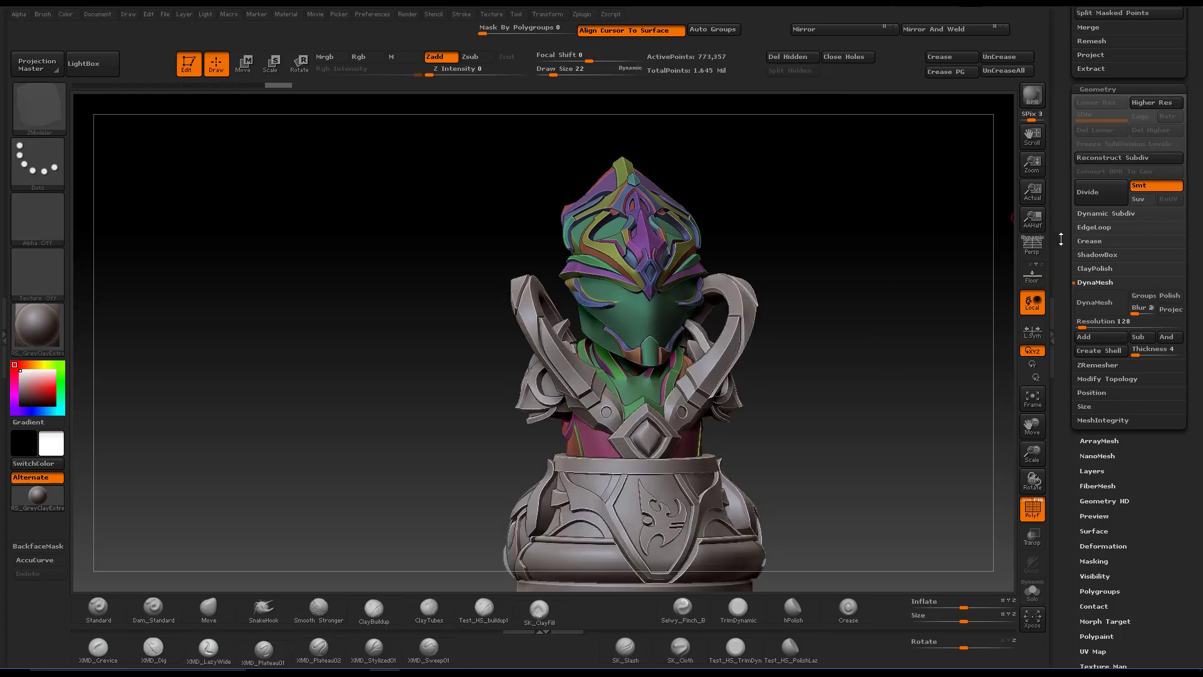
- Isolate the shoulder armour, collar horns and chest diamond in the remaining subtool and split them from the base
scroll(1060, 239, up, 6)
scroll(1084, 116, up, 4)
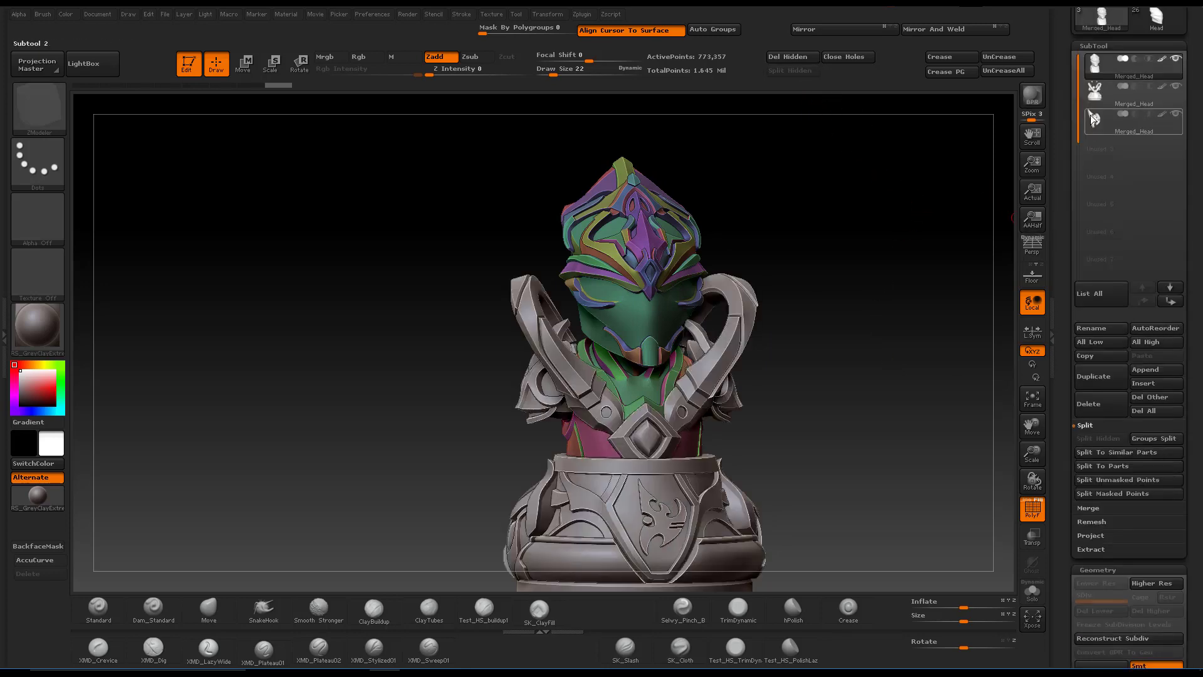
click(1100, 104)
ctrl+shift+drag(465, 182, 806, 434)
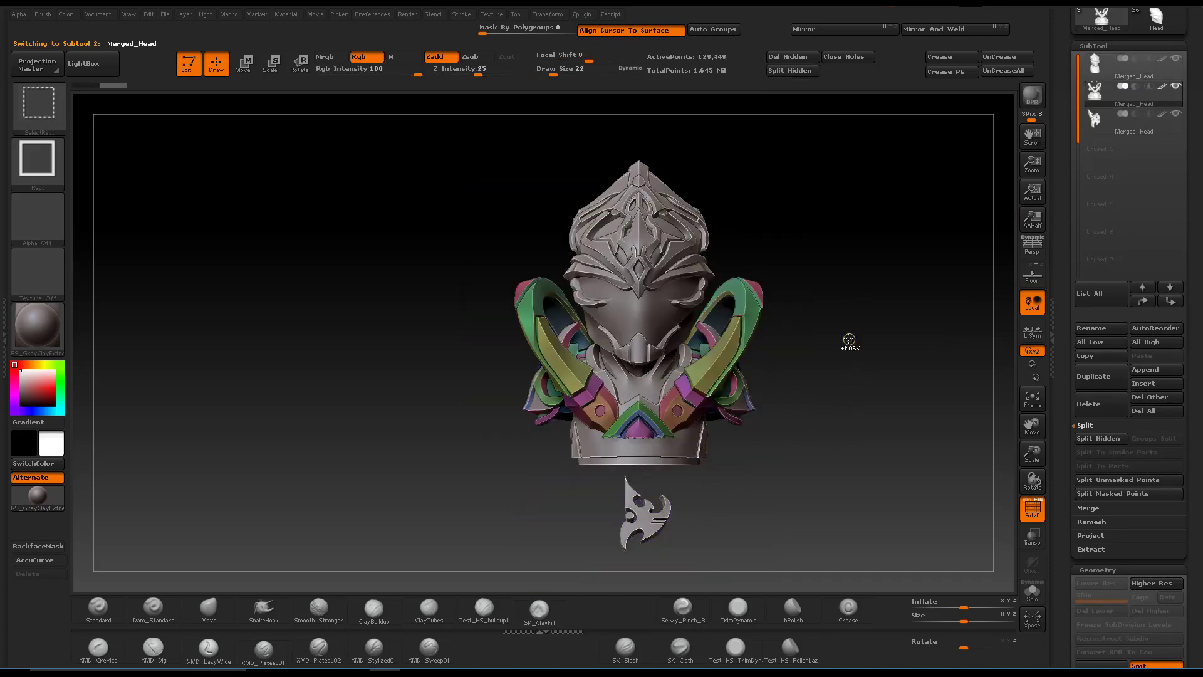
click(804, 71)
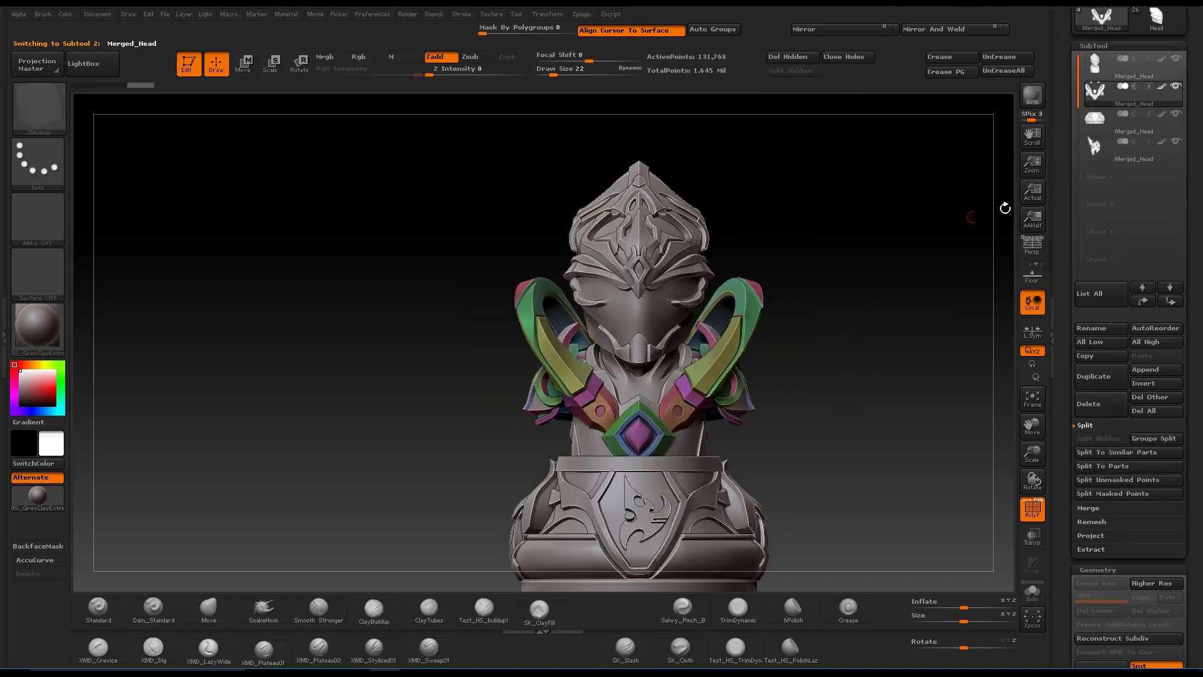
- Isolate the head and inner torso subtool and remesh it with DynaMesh at resolution 904
click(1097, 129)
mouse_move(886, 315)
mouse_down()
mouse_move(898, 333)
mouse_move(886, 298)
mouse_up()
click(1100, 73)
drag(1060, 360, 1060, 296)
scroll(1060, 297, down, 5)
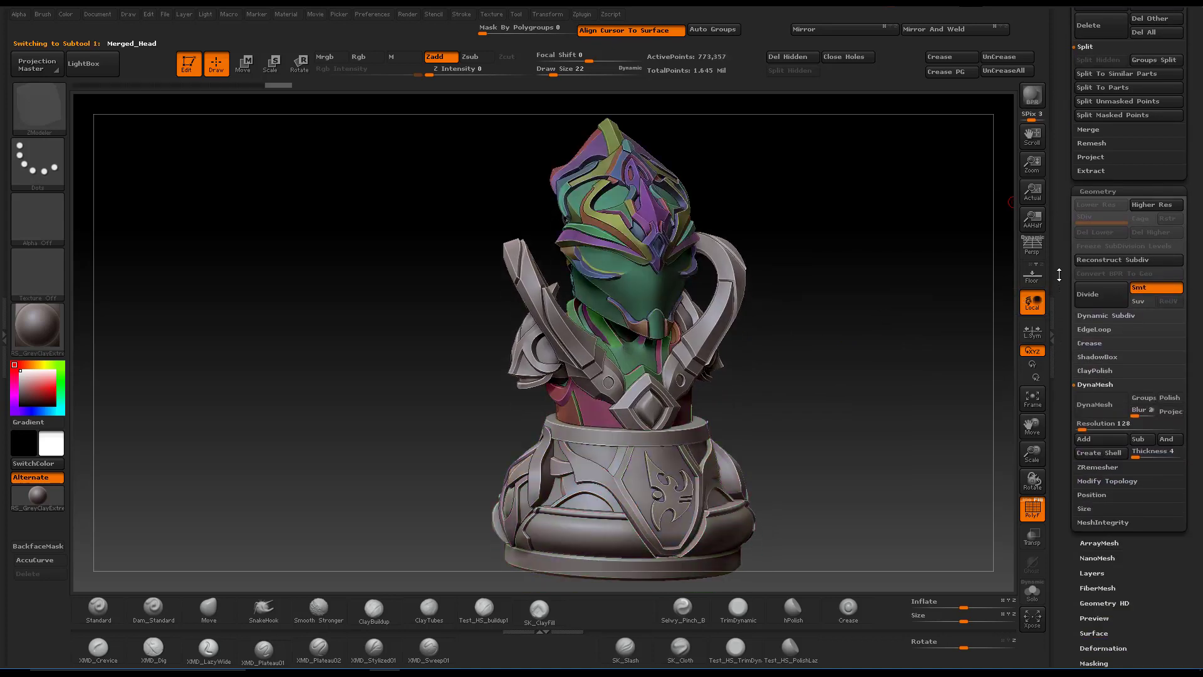
click(1033, 598)
mouse_move(886, 430)
mouse_down()
mouse_move(874, 432)
mouse_move(877, 420)
mouse_up()
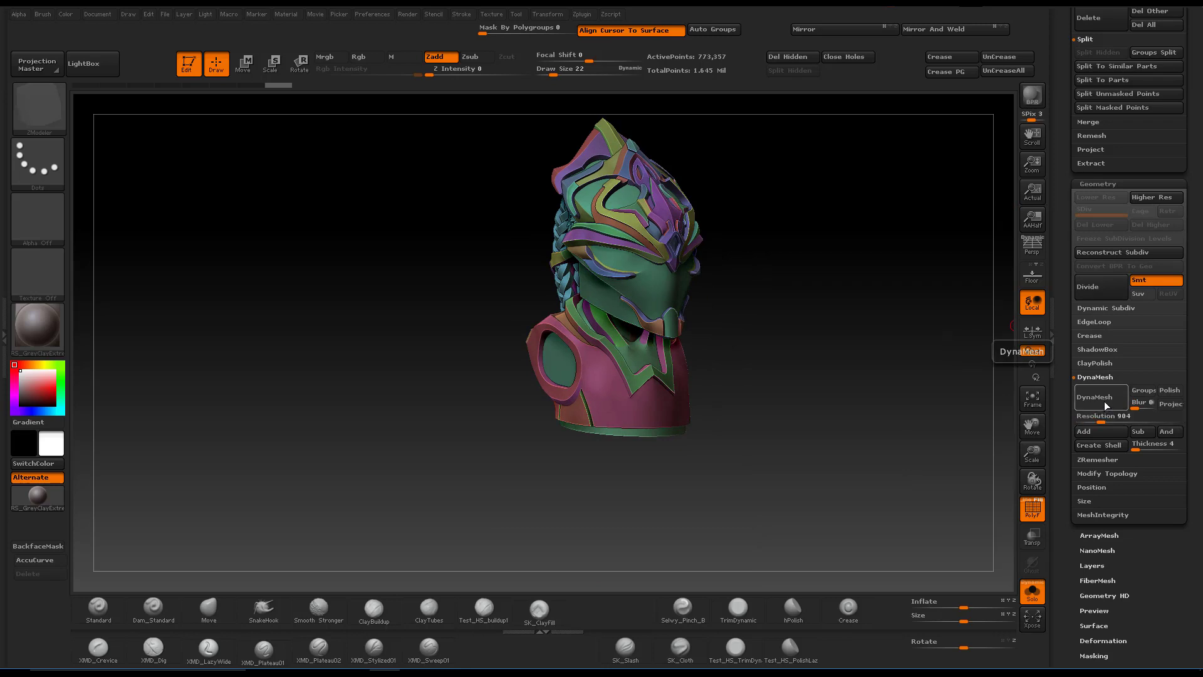
click(1106, 406)
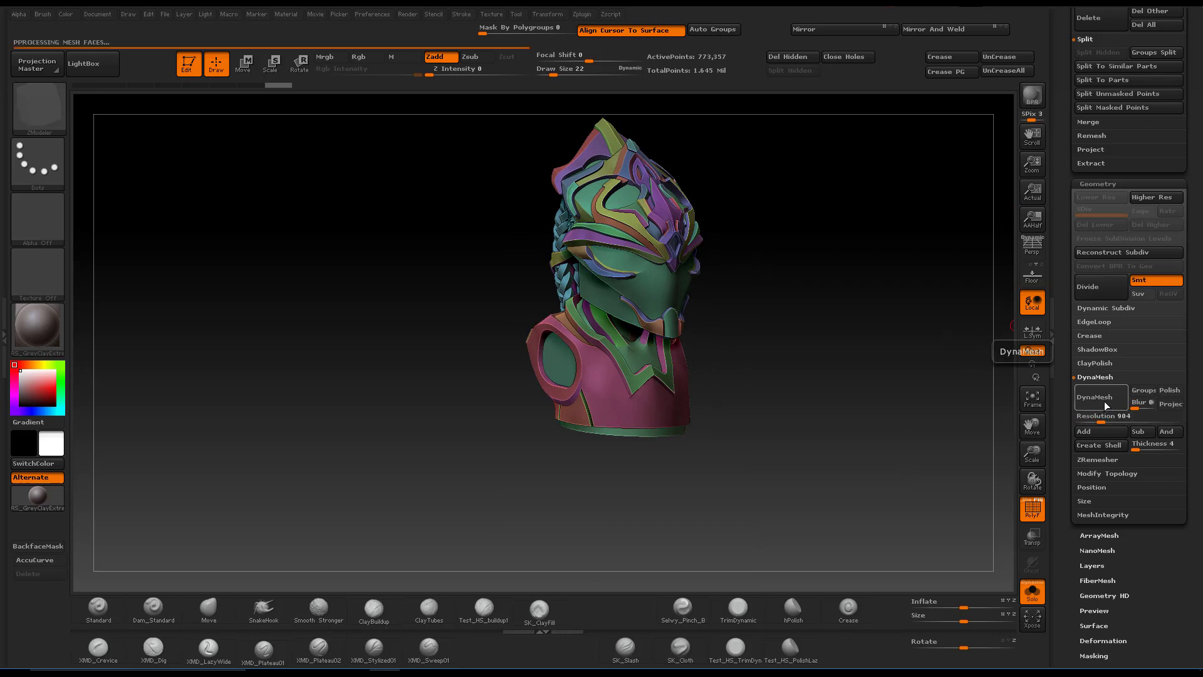
drag(864, 376, 805, 334)
- Select the shoulder armour and collar horns subtool, show all subtools, and DynaMesh the armour at resolution 904
drag(1067, 198, 1061, 333)
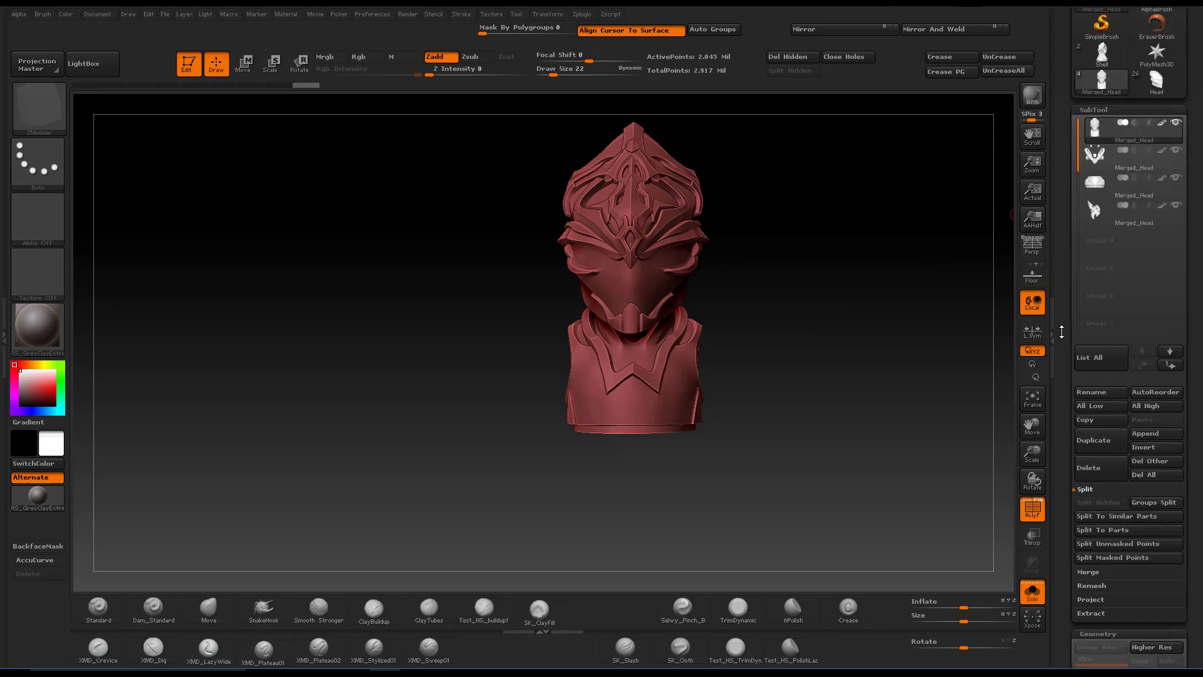
click(1093, 156)
drag(892, 317, 928, 345)
drag(1061, 515, 1061, 170)
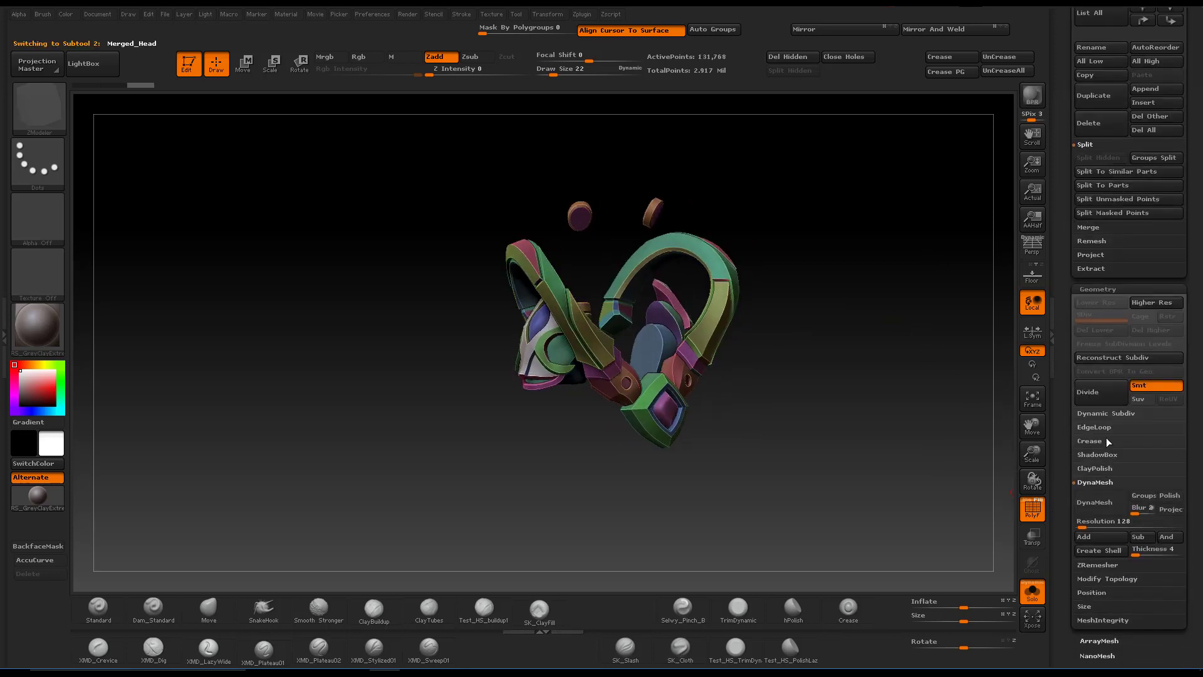
click(1027, 594)
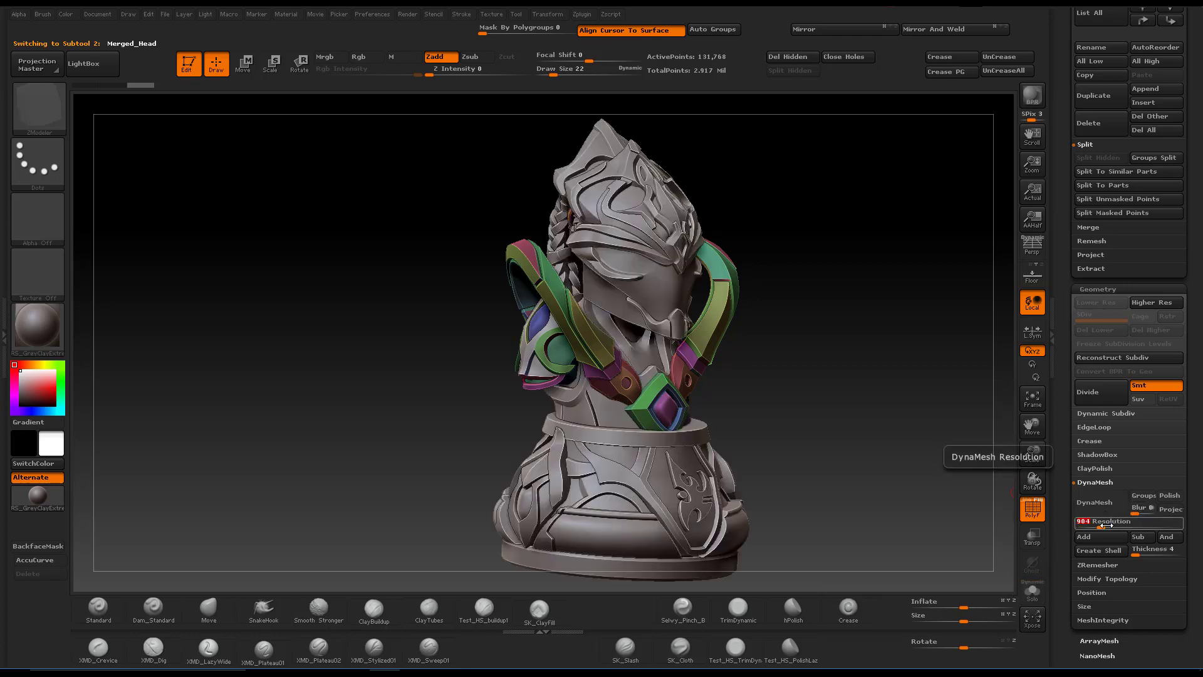
key(Return)
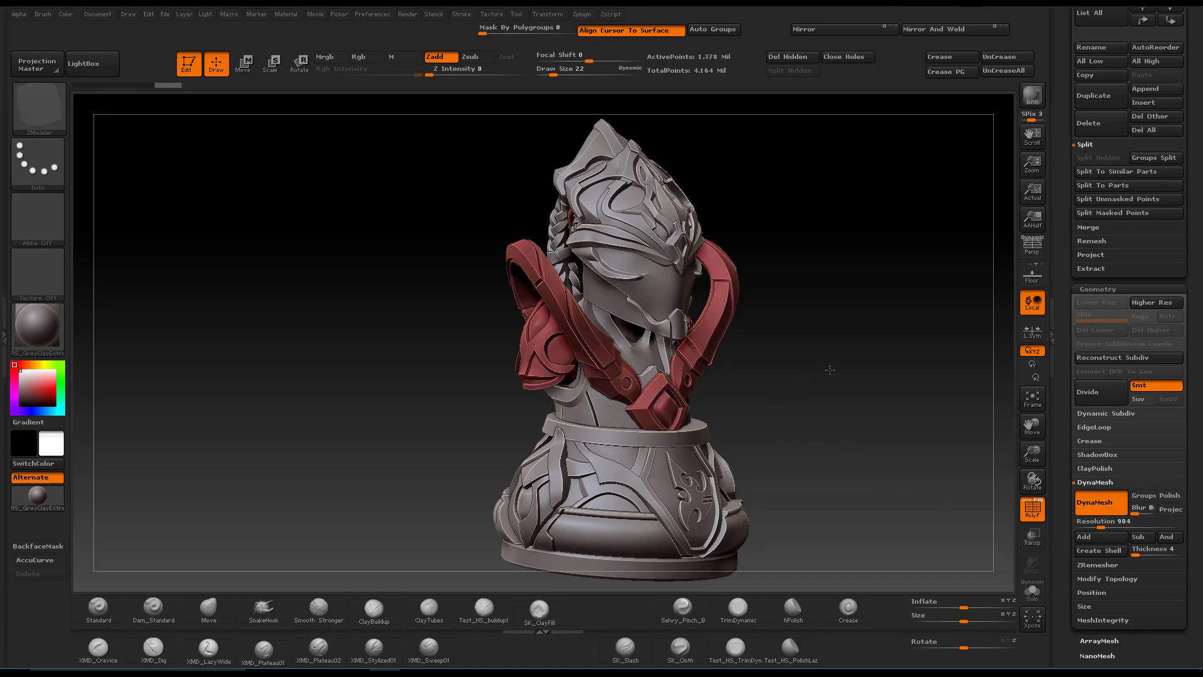
- Select the base subtool and remesh it with DynaMesh at resolution 904
drag(775, 458, 777, 380)
alt+click(703, 471)
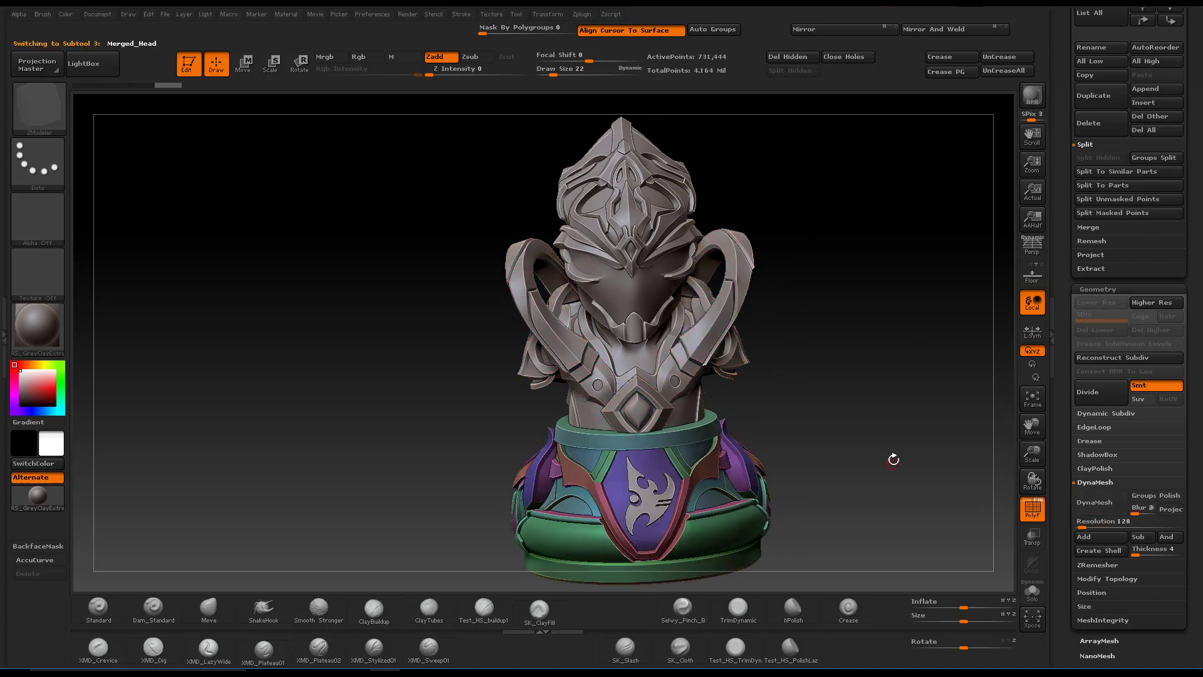
drag(894, 457, 886, 429)
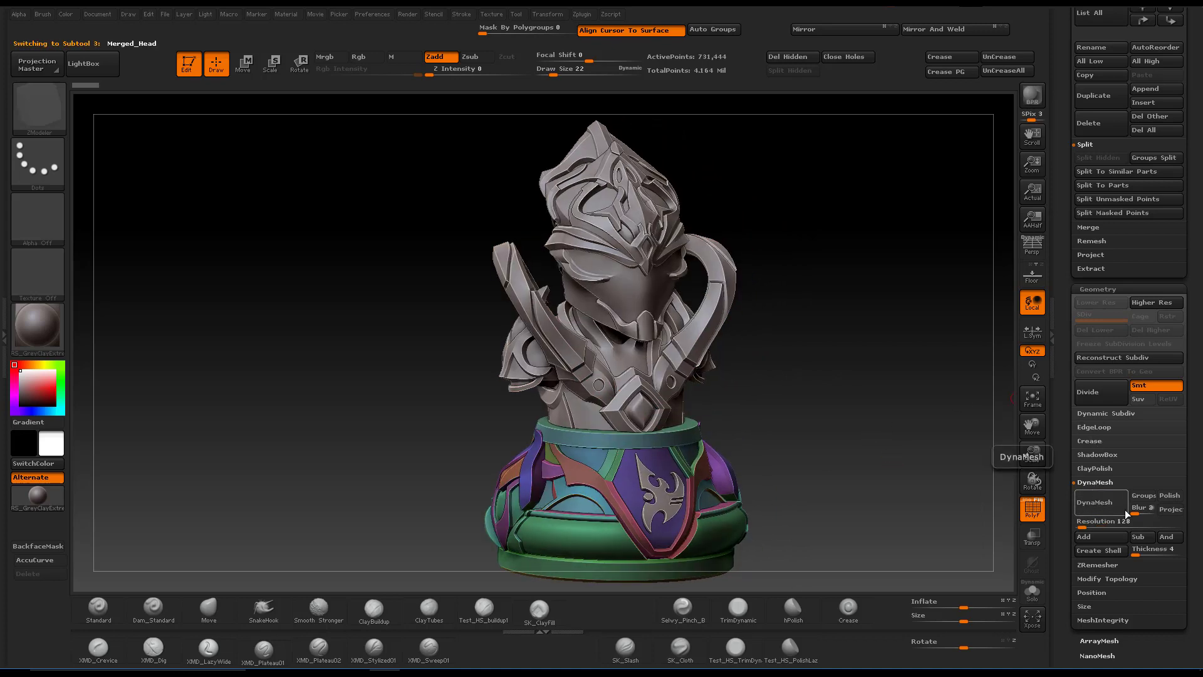
click(1111, 526)
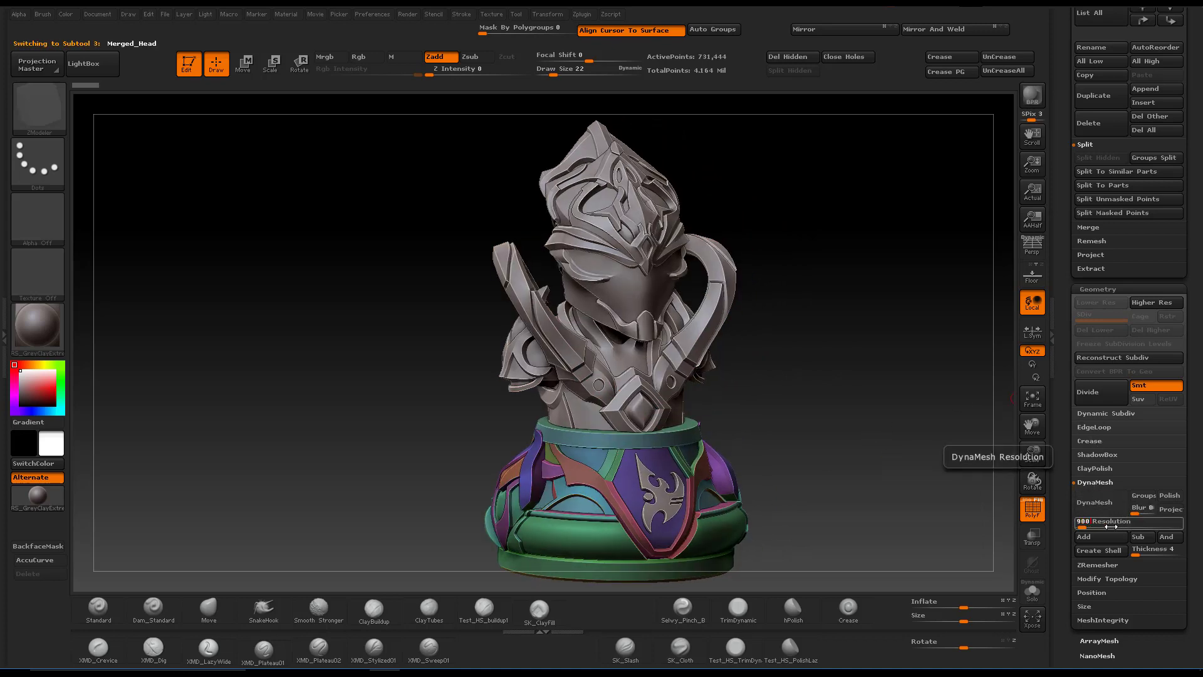
key(Return)
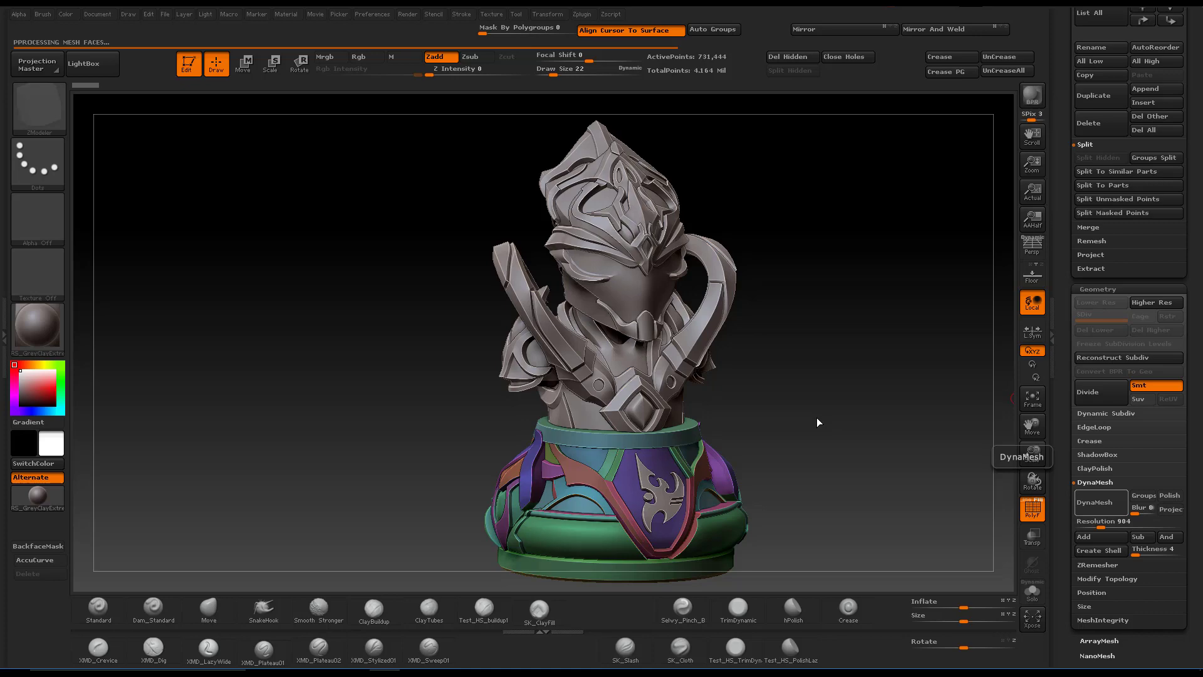
drag(781, 413, 1030, 203)
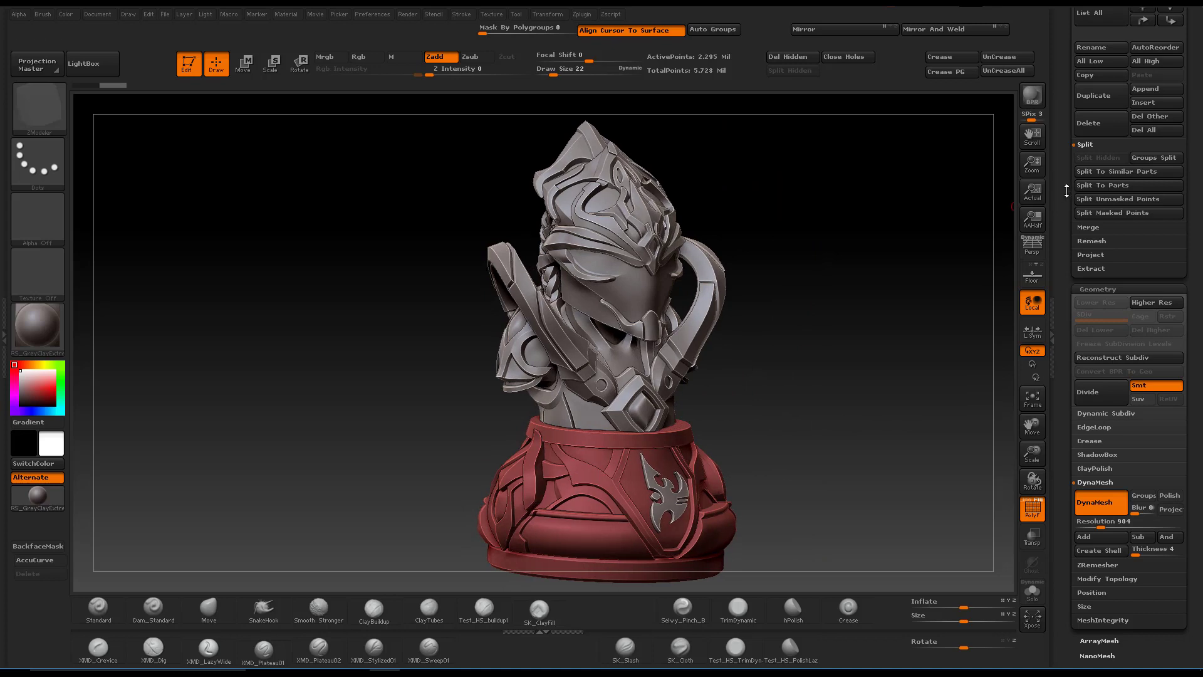
- Merge the head, shoulder armour and base into one subtool and re-DynaMesh the combined mesh
scroll(1065, 197, up, 6)
click(1103, 201)
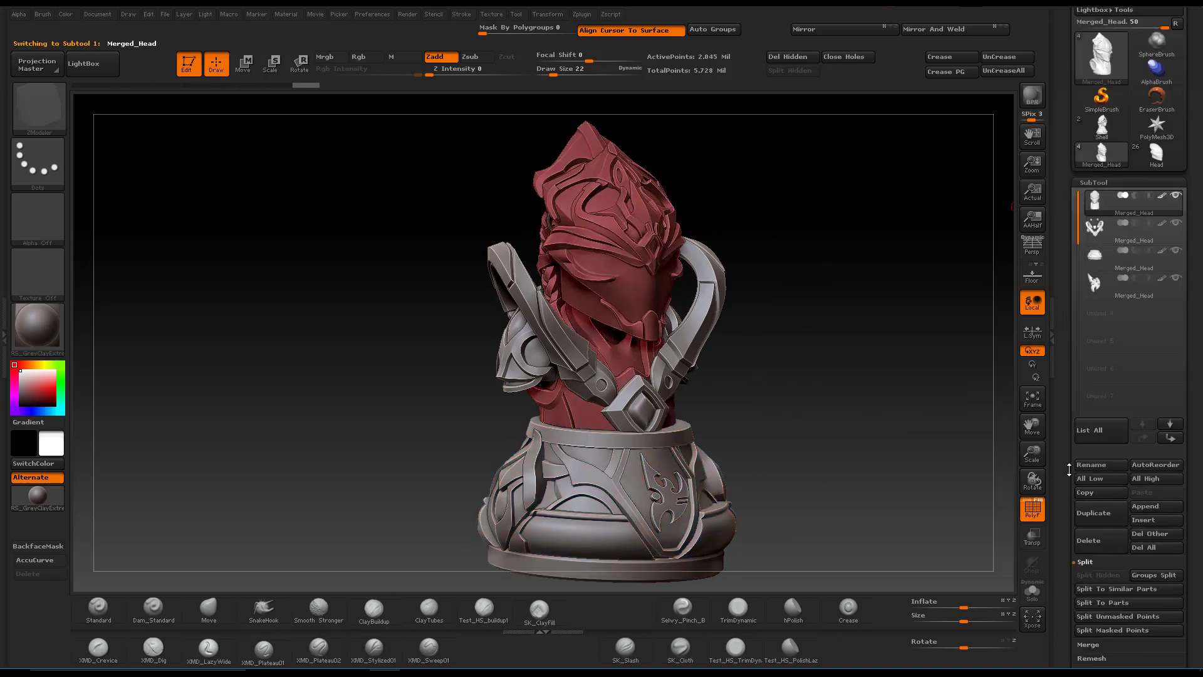
drag(1069, 470, 1086, 434)
click(1100, 563)
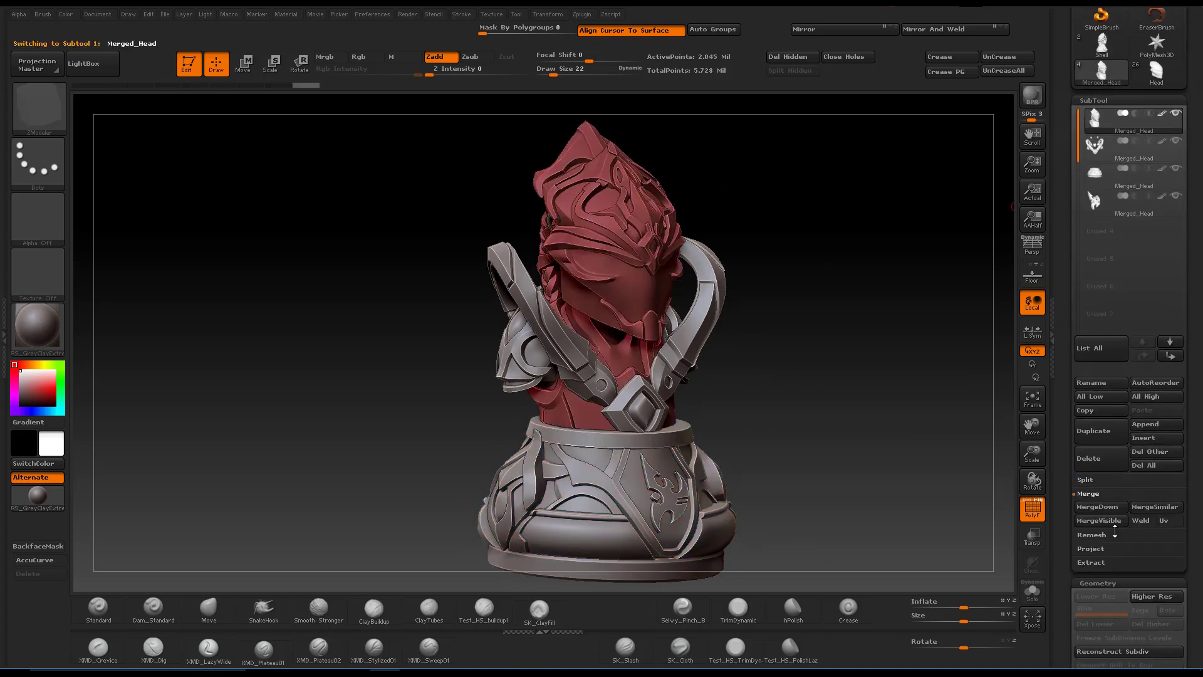
click(1109, 514)
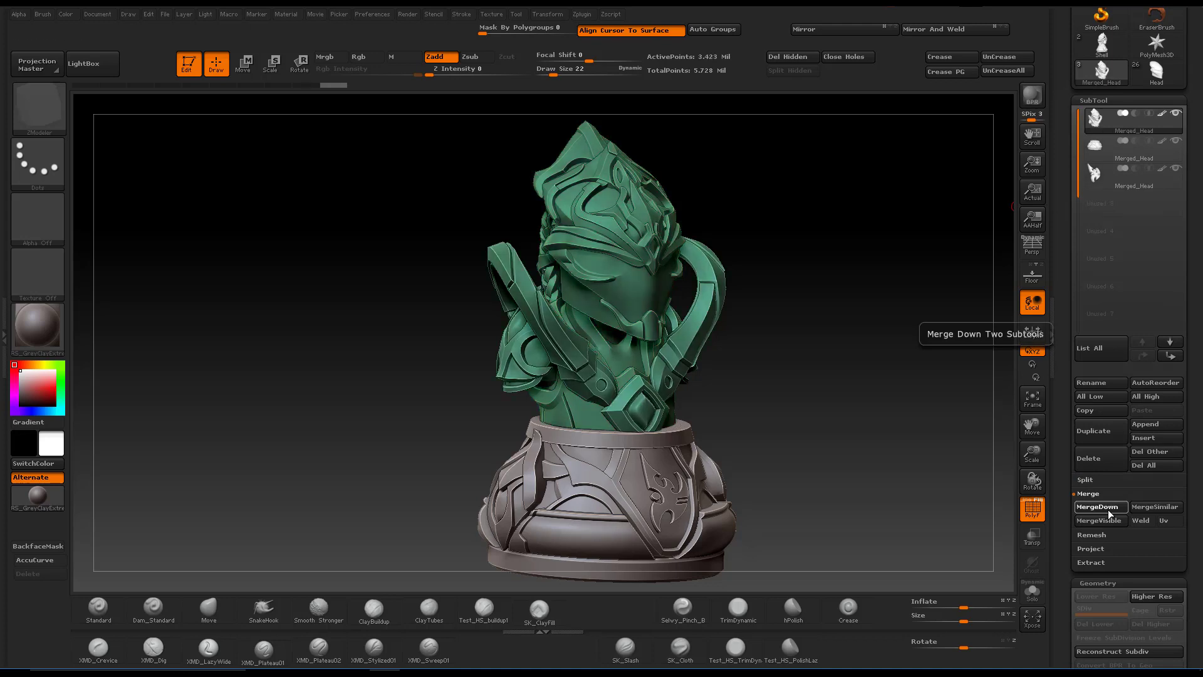
click(1109, 514)
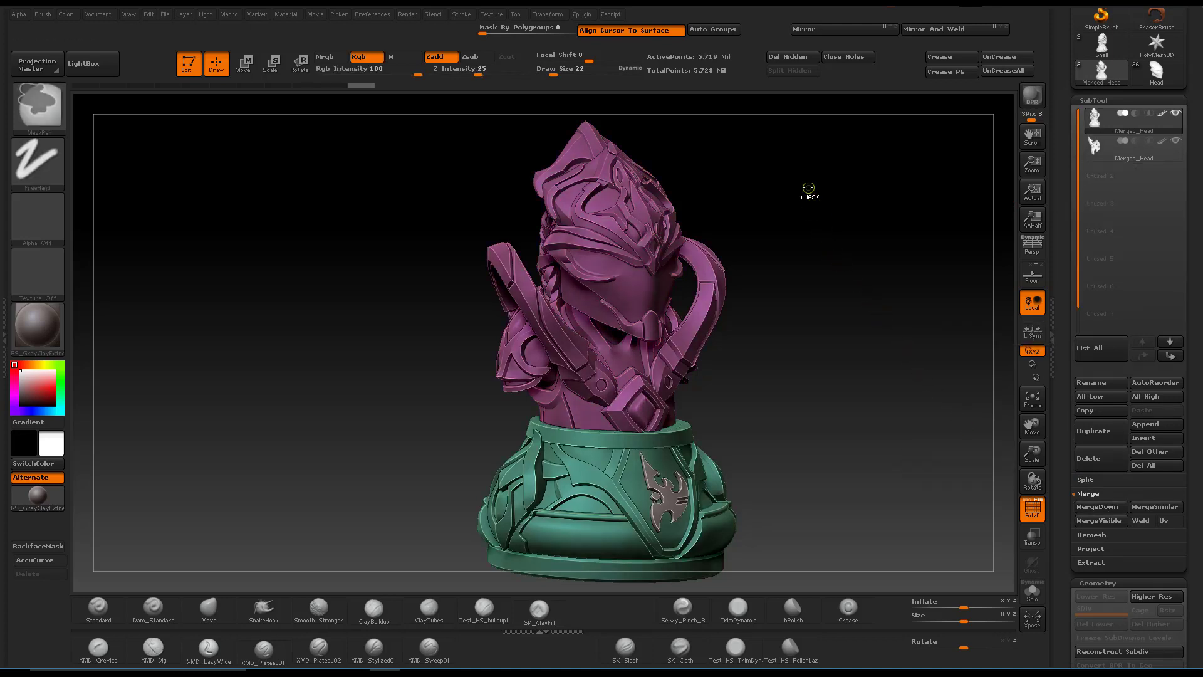
ctrl+drag(807, 186, 902, 440)
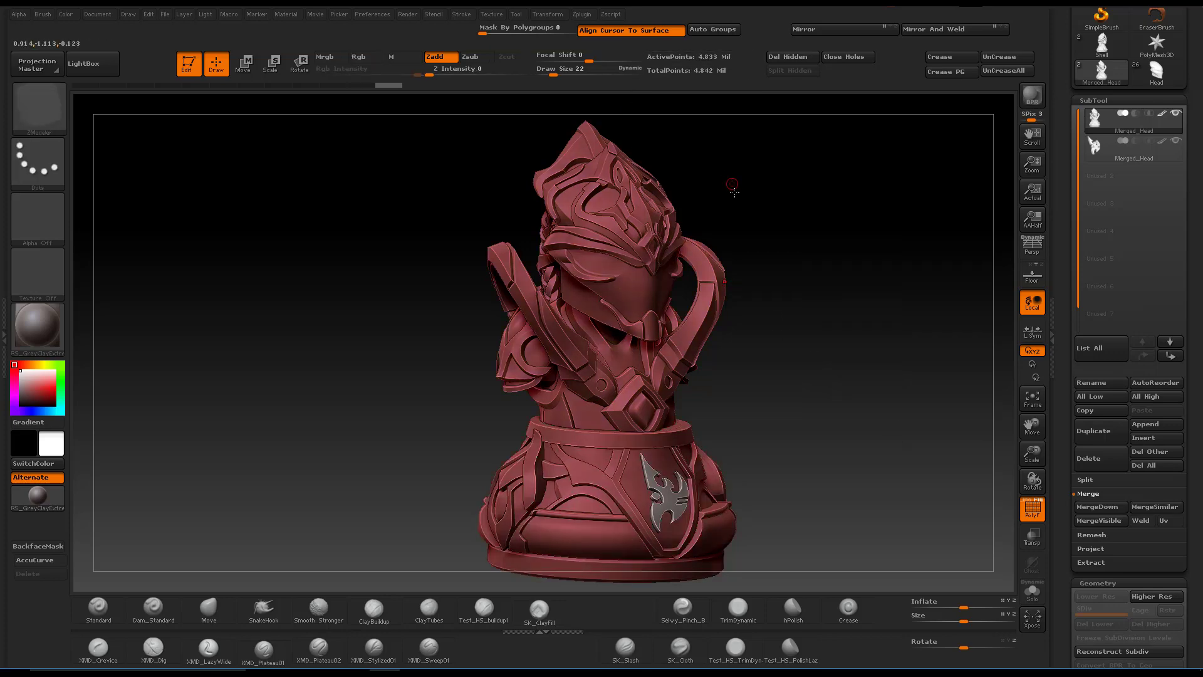
- Examine the edges of the remeshed helmet and face plates up close from several angles
drag(733, 194, 757, 312)
ctrl+right_drag(675, 345, 546, 418)
drag(547, 419, 550, 376)
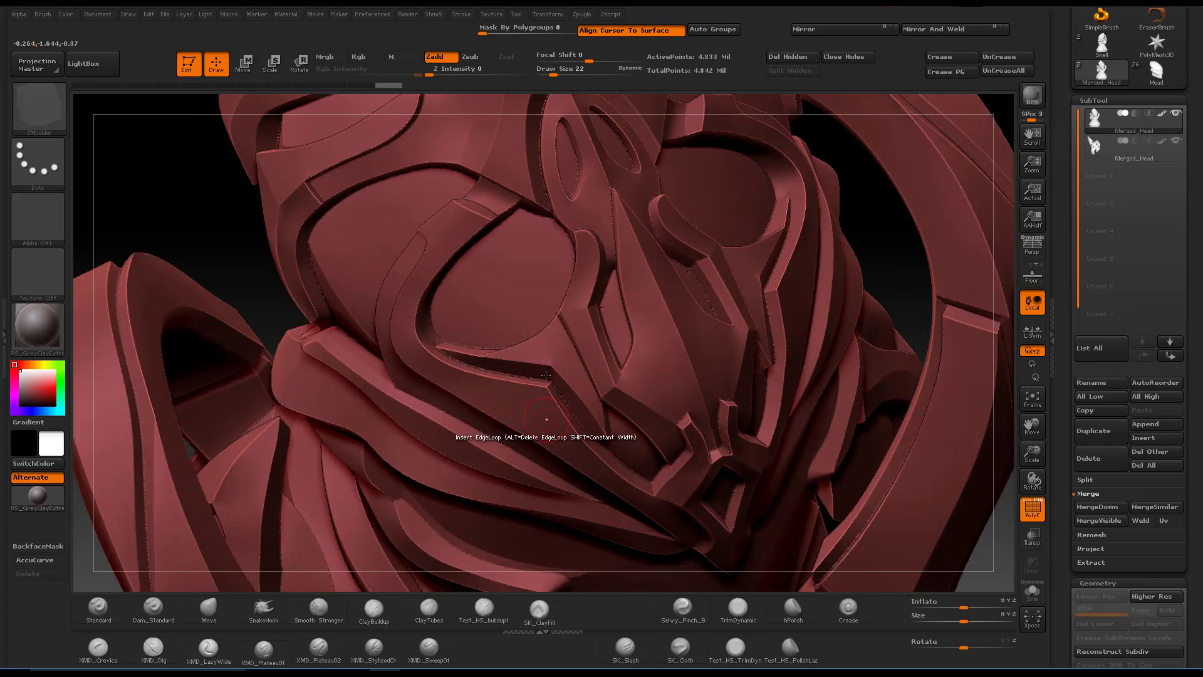
mouse_move(589, 383)
right_down()
mouse_move(664, 376)
mouse_move(584, 382)
right_up()
alt+drag(593, 409, 618, 377)
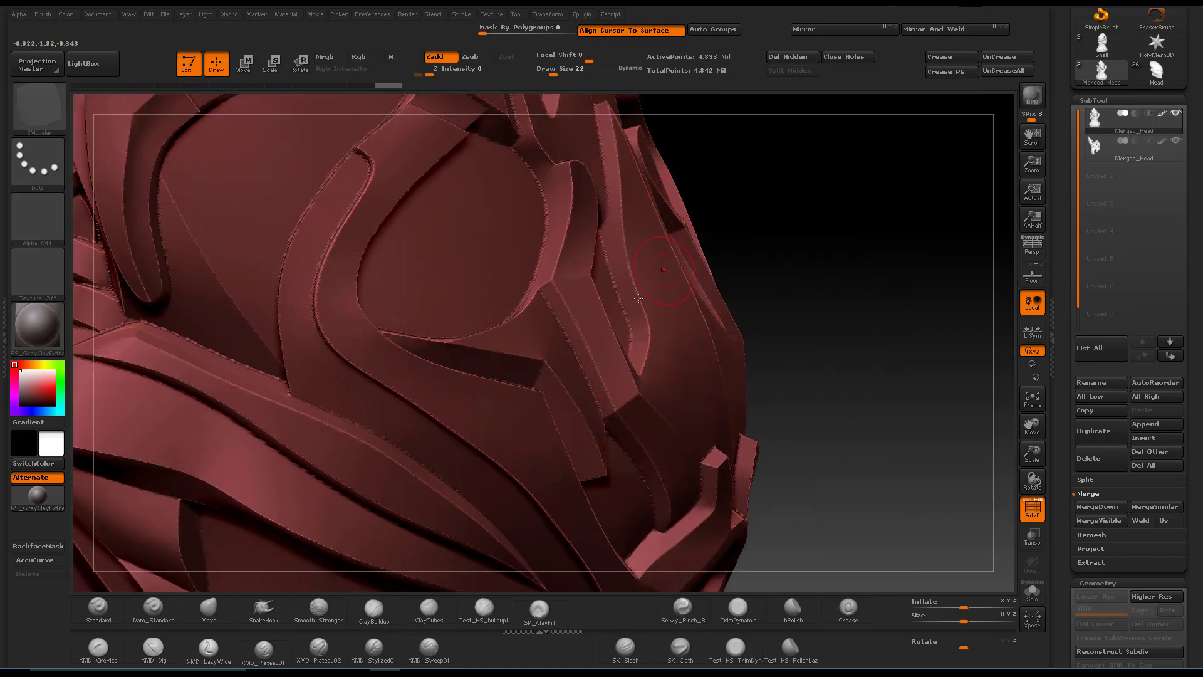
right_drag(752, 288, 615, 319)
ctrl+right_drag(634, 247, 689, 401)
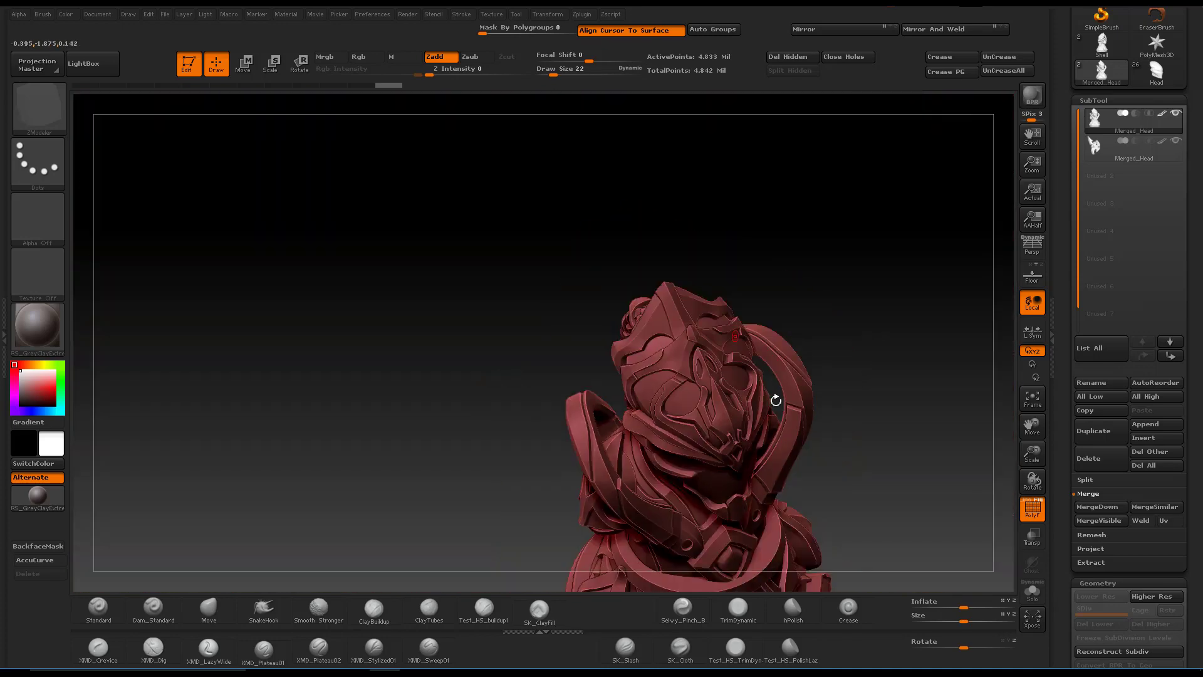
right_drag(808, 294, 727, 306)
alt+right_drag(705, 490, 537, 265)
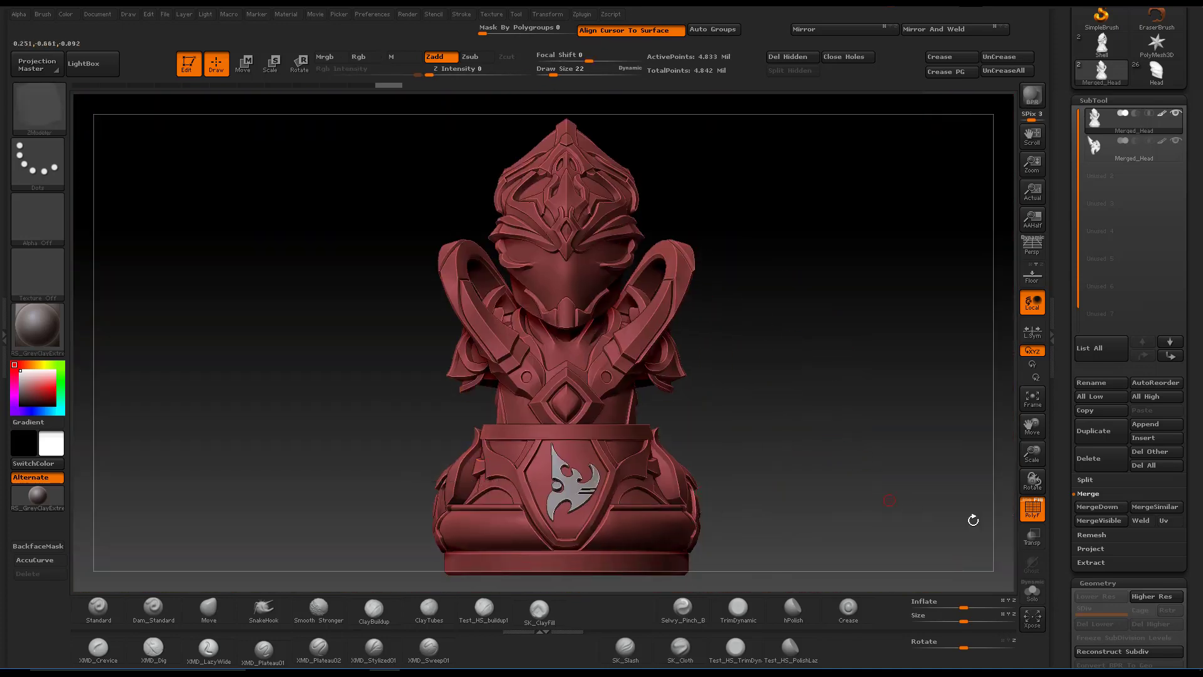
- Move the merged bust below the emblem in the subtool order and hide one half of the bust
click(1169, 356)
drag(729, 368, 704, 367)
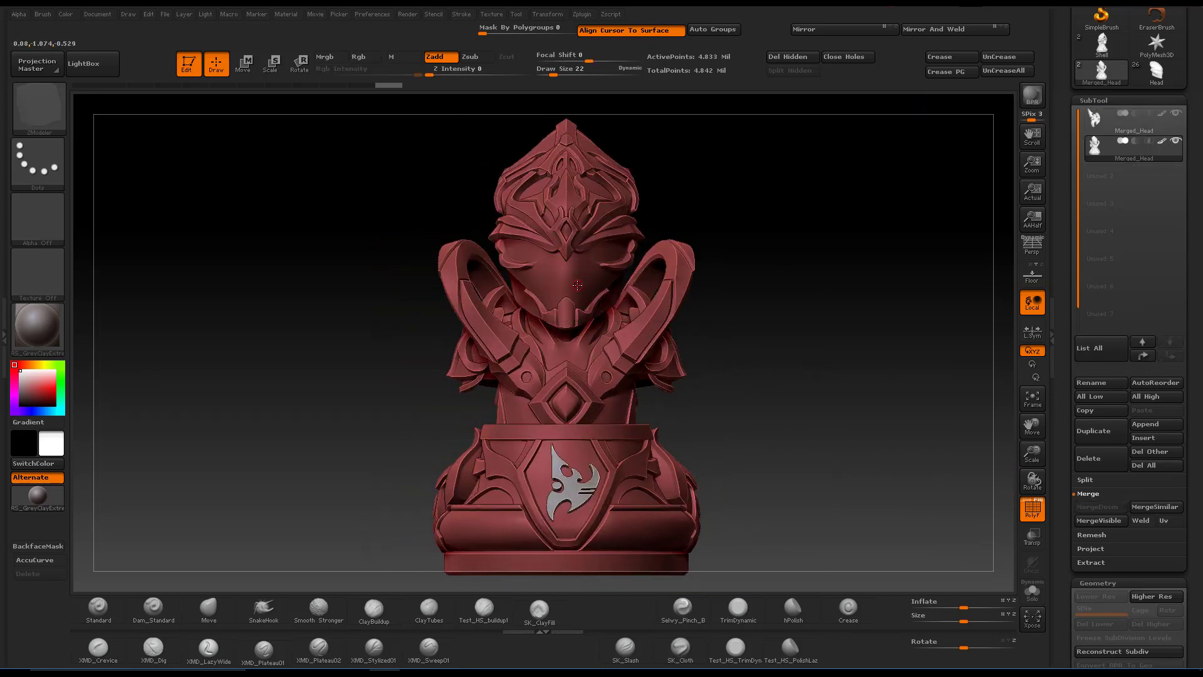
ctrl+right_drag(744, 406, 702, 332)
key(ctrl+shift)
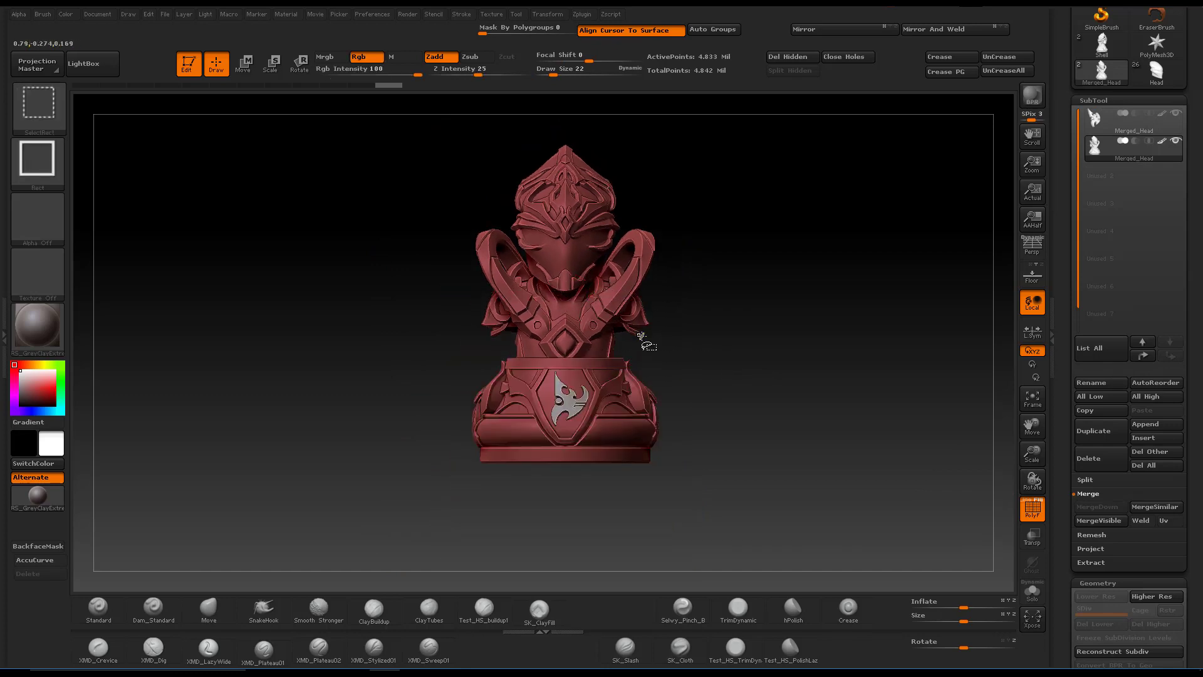
ctrl+shift+drag(783, 522, 564, 134)
- Turn on double-sided display for the half-hidden bust to expose its interior surfaces
drag(714, 279, 784, 308)
drag(1076, 480, 1078, 356)
click(1099, 381)
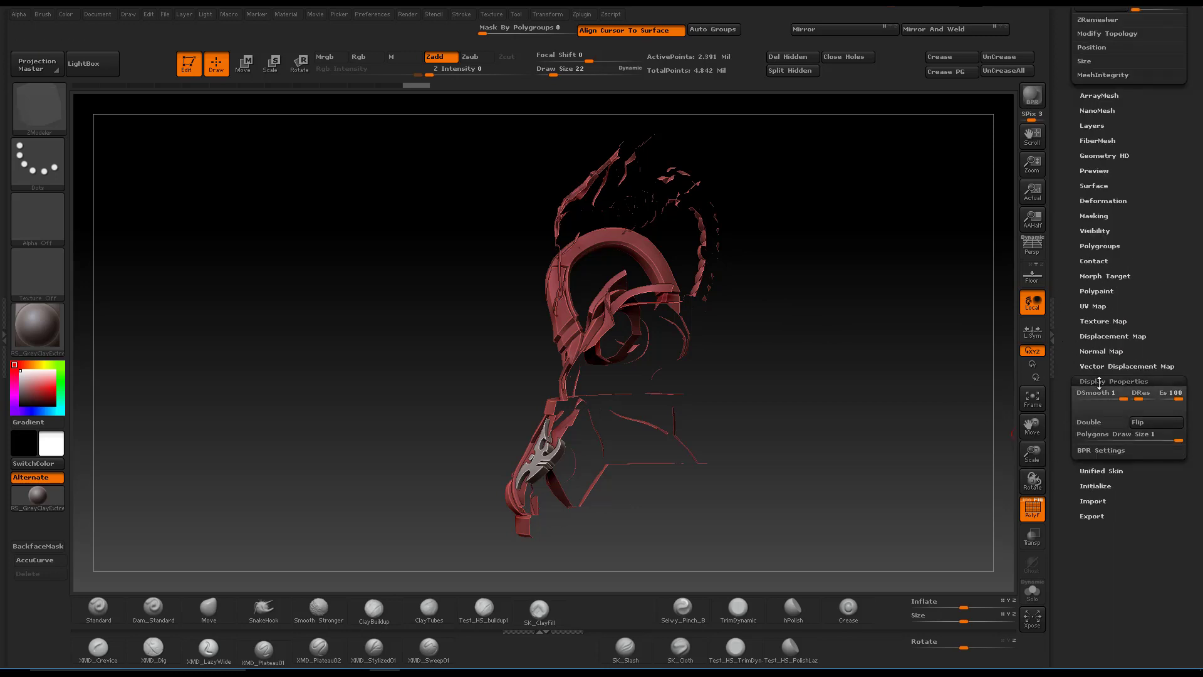
click(1097, 424)
drag(833, 401, 702, 376)
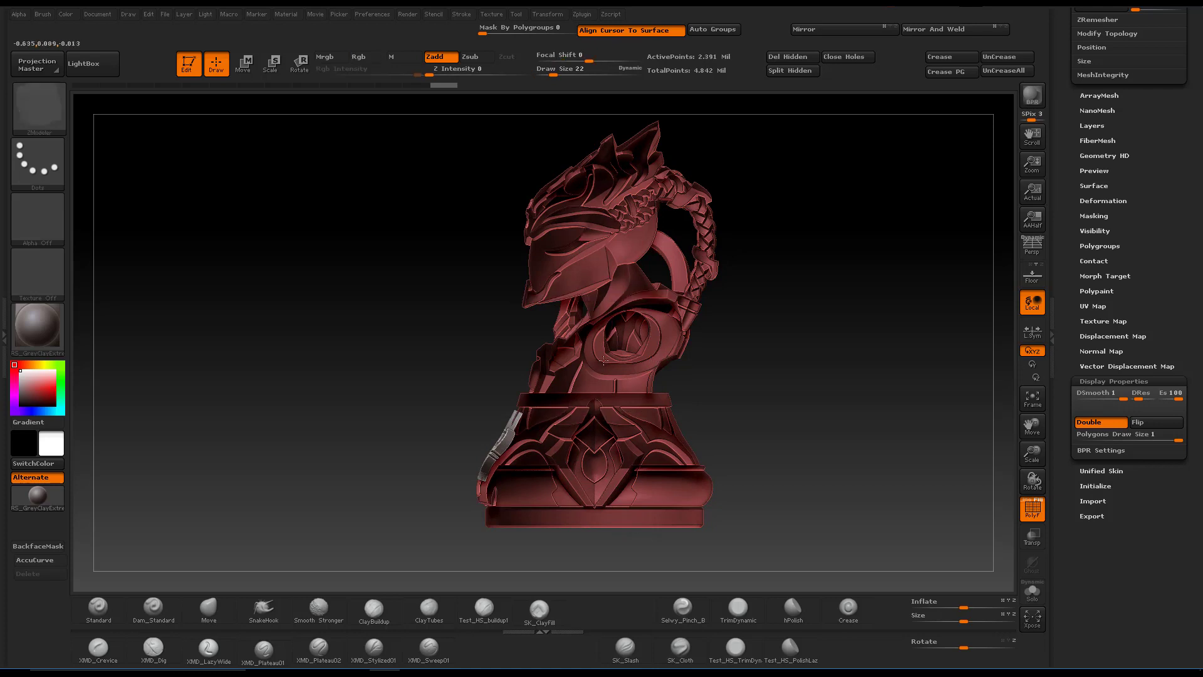
- Isolate the area around the shield's lower tip on the base, inspect its interior faces, and show the whole bust again
mouse_move(603, 360)
alt+right_down()
mouse_move(618, 356)
mouse_move(617, 367)
alt+right_up()
alt+right_drag(585, 451, 651, 352)
mouse_move(646, 260)
alt+mouse_down()
mouse_move(640, 383)
mouse_move(626, 351)
alt+mouse_up()
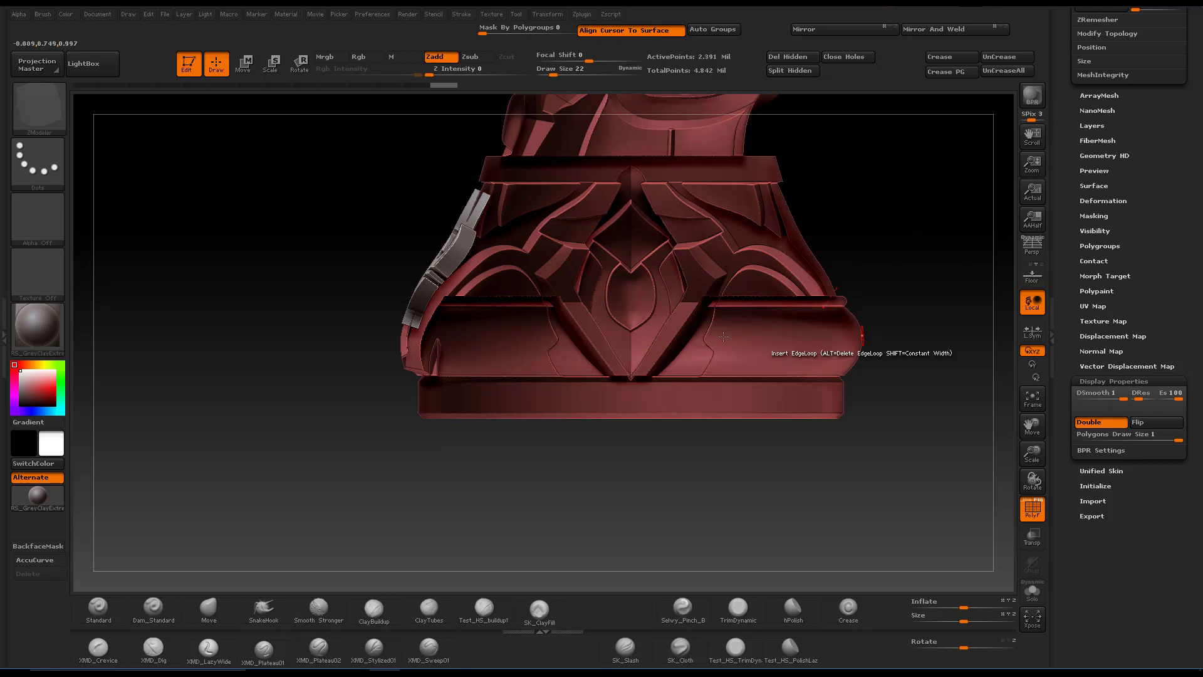
mouse_move(263, 401)
mouse_down()
mouse_move(319, 370)
mouse_move(512, 344)
mouse_move(521, 417)
mouse_up()
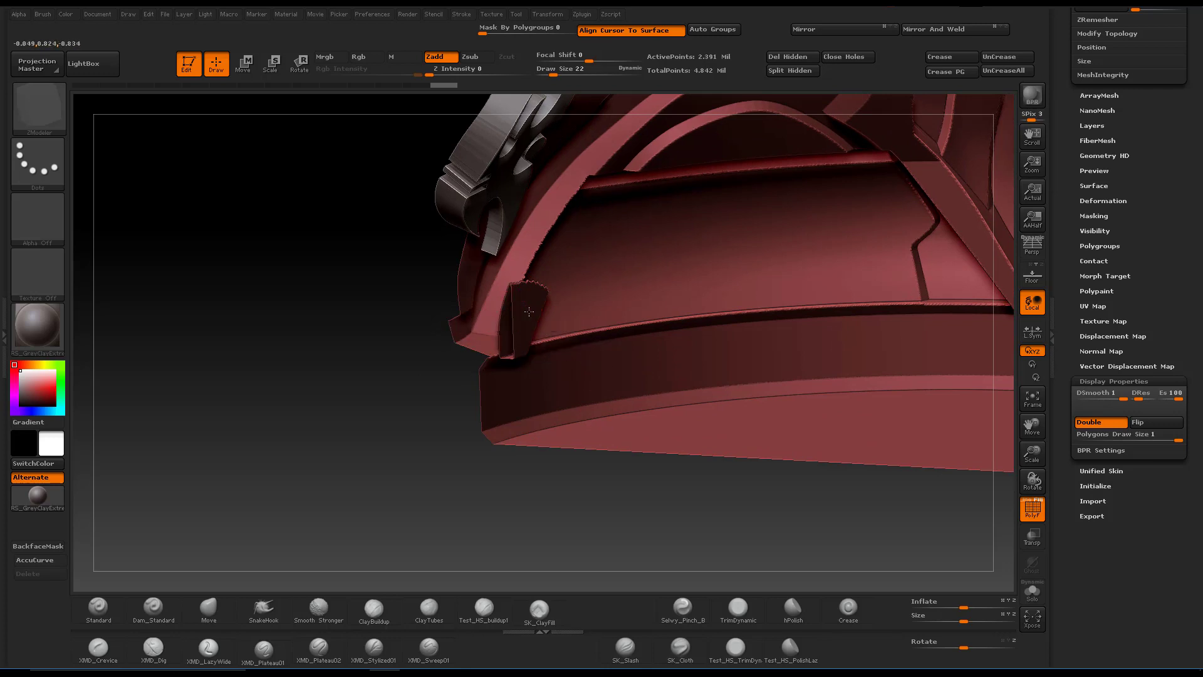
mouse_move(531, 313)
right_down()
mouse_move(353, 192)
mouse_move(361, 292)
right_up()
ctrl+shift+click(499, 331)
ctrl+shift+drag(416, 240, 569, 367)
right_drag(631, 385, 683, 514)
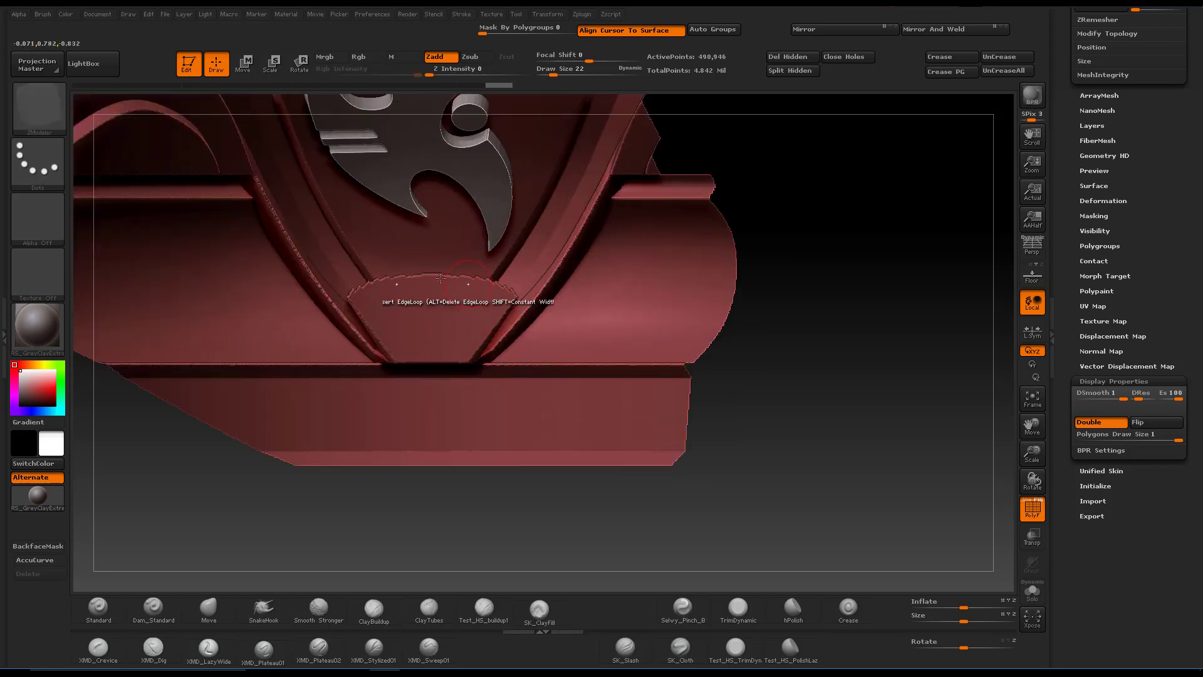
ctrl+shift+drag(333, 260, 522, 385)
right_drag(522, 384, 507, 379)
mouse_move(368, 379)
right_down()
mouse_move(453, 357)
mouse_move(511, 313)
mouse_move(592, 320)
right_up()
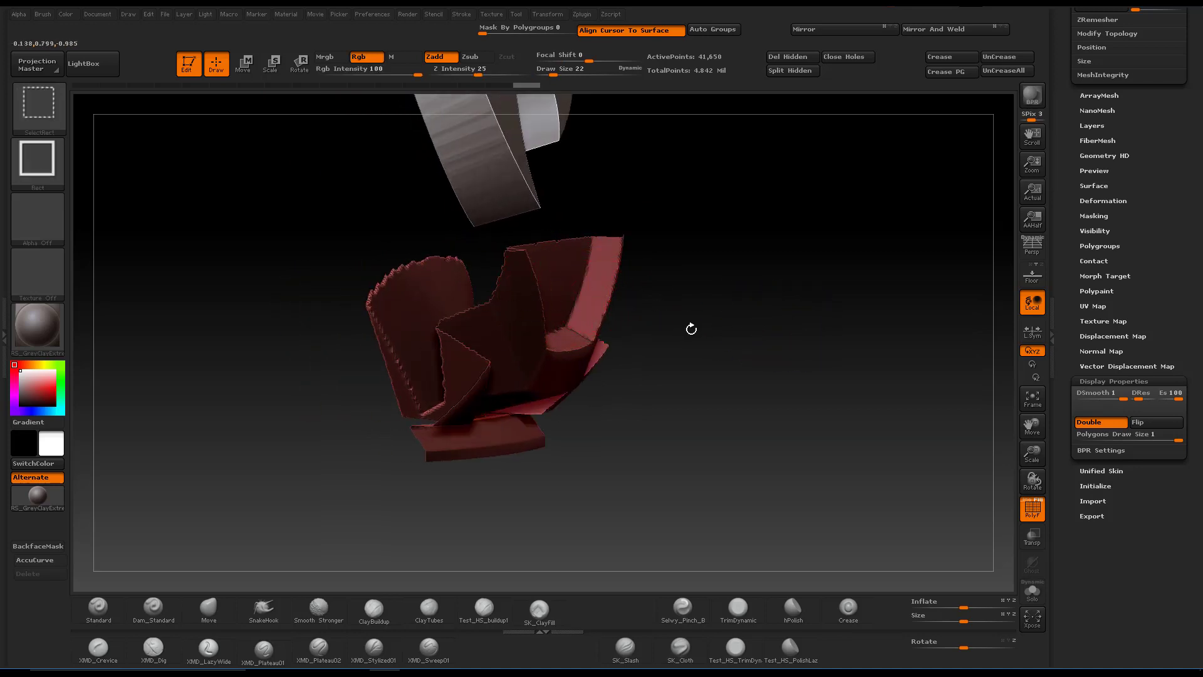
ctrl+shift+click(686, 329)
- Hide the small patch of geometry beneath the lower tip of the base's shield
ctrl+right_drag(586, 215, 574, 178)
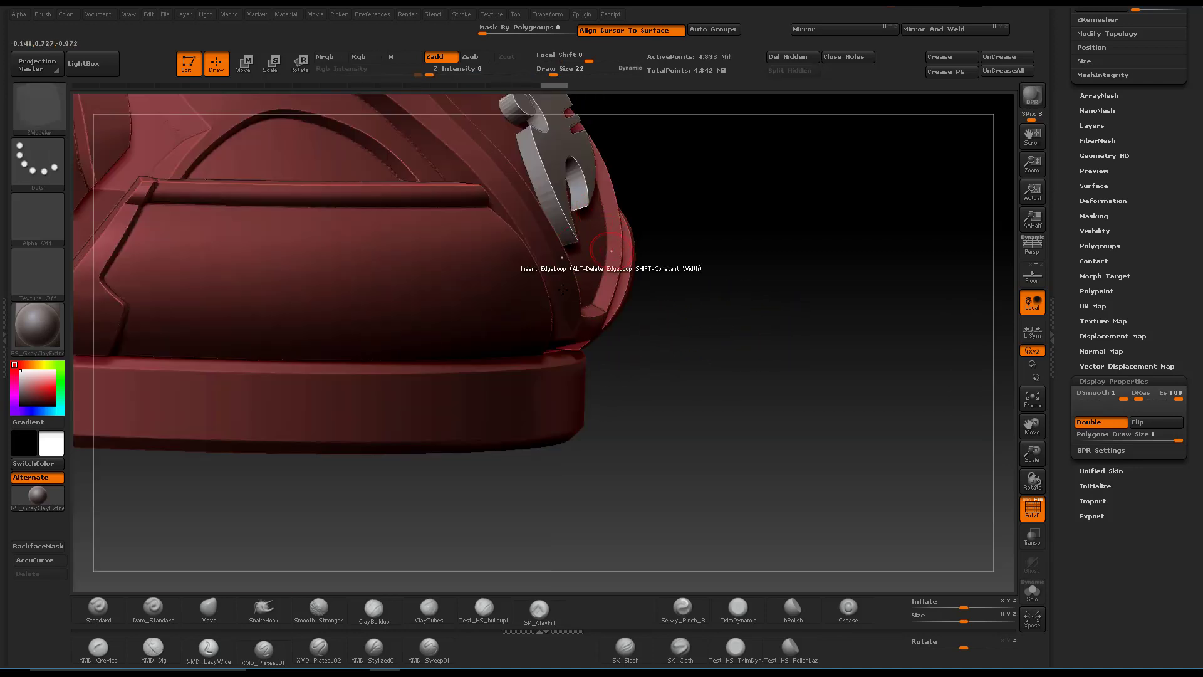
ctrl+shift+drag(696, 375, 406, 213)
mouse_move(476, 364)
right_down()
mouse_move(589, 370)
mouse_move(464, 250)
mouse_move(426, 174)
mouse_move(519, 269)
mouse_move(580, 247)
mouse_move(492, 282)
right_up()
ctrl+shift+drag(411, 158, 537, 379)
right_drag(594, 382, 813, 470)
ctrl+alt+shift+drag(811, 497, 599, 286)
right_drag(679, 349, 448, 215)
key(ctrl+shift)
ctrl+shift+drag(390, 153, 548, 428)
right_drag(744, 425, 767, 326)
key(ctrl+shift)
ctrl+shift+drag(739, 173, 763, 380)
right_drag(795, 341, 876, 184)
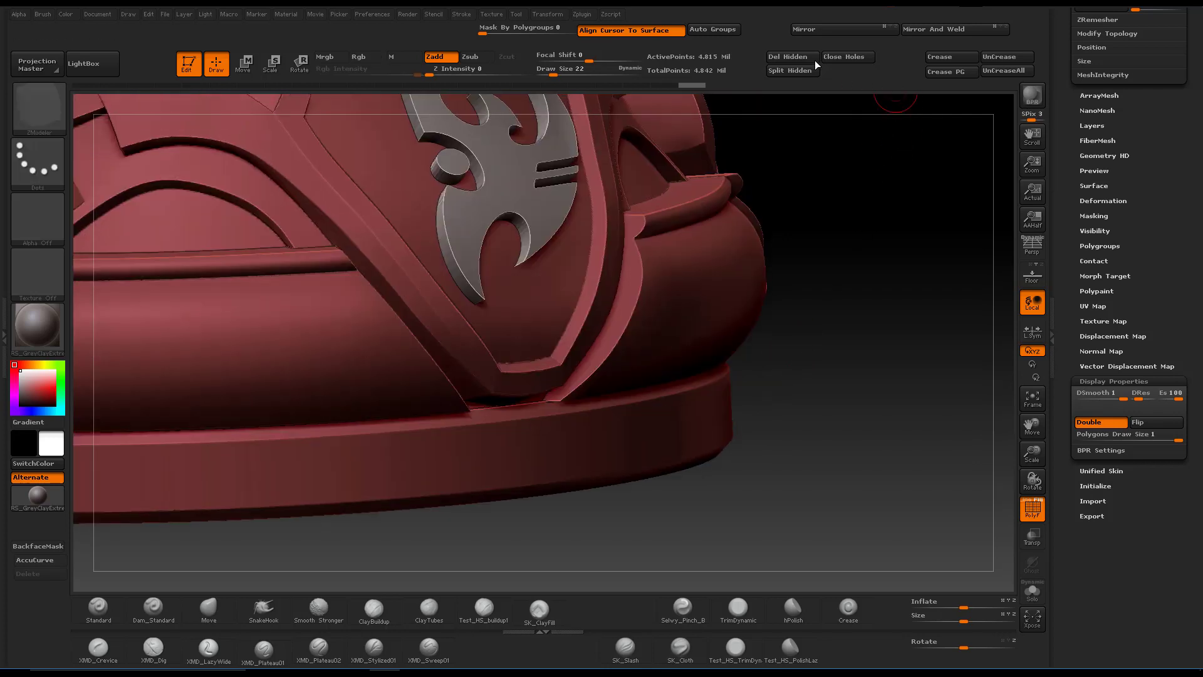
- Delete the hidden geometry from the merged bust mesh
scroll(1089, 353, up, 5)
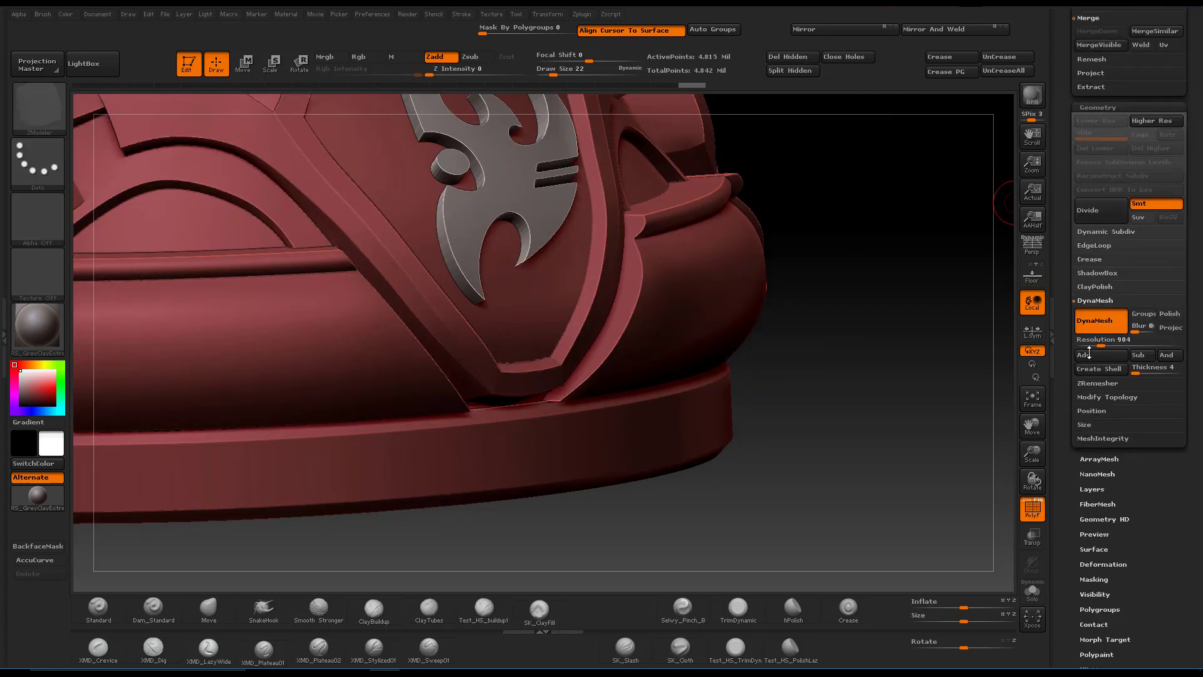
scroll(1063, 233, up, 1)
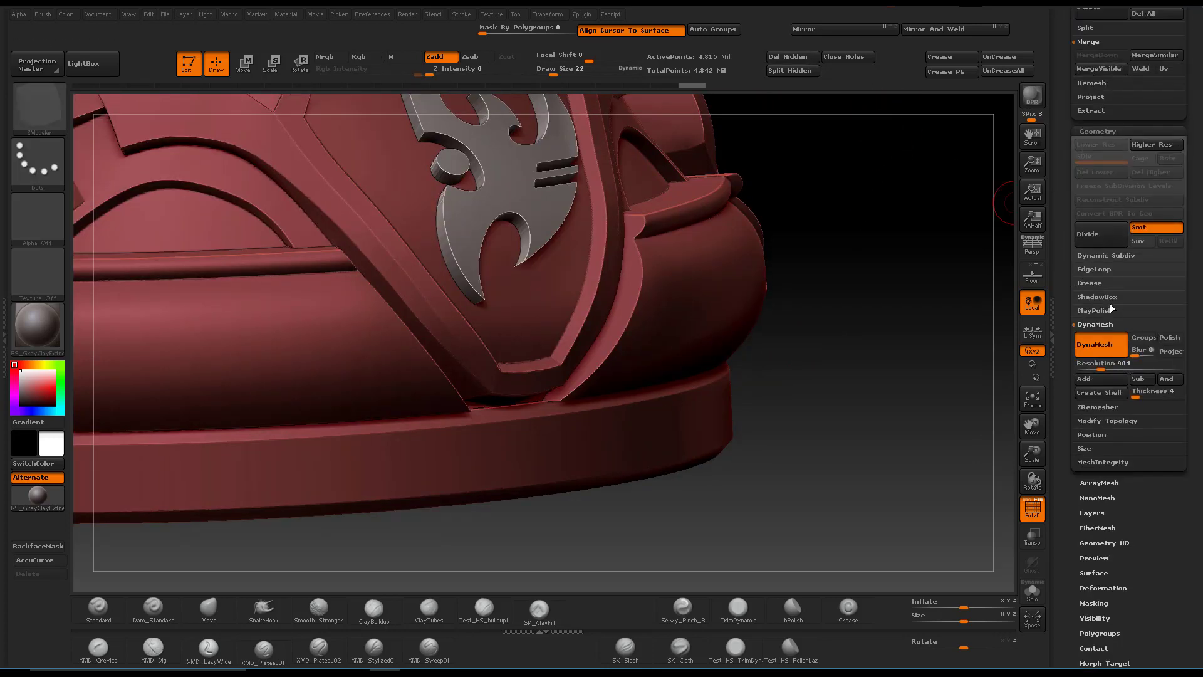
click(1107, 421)
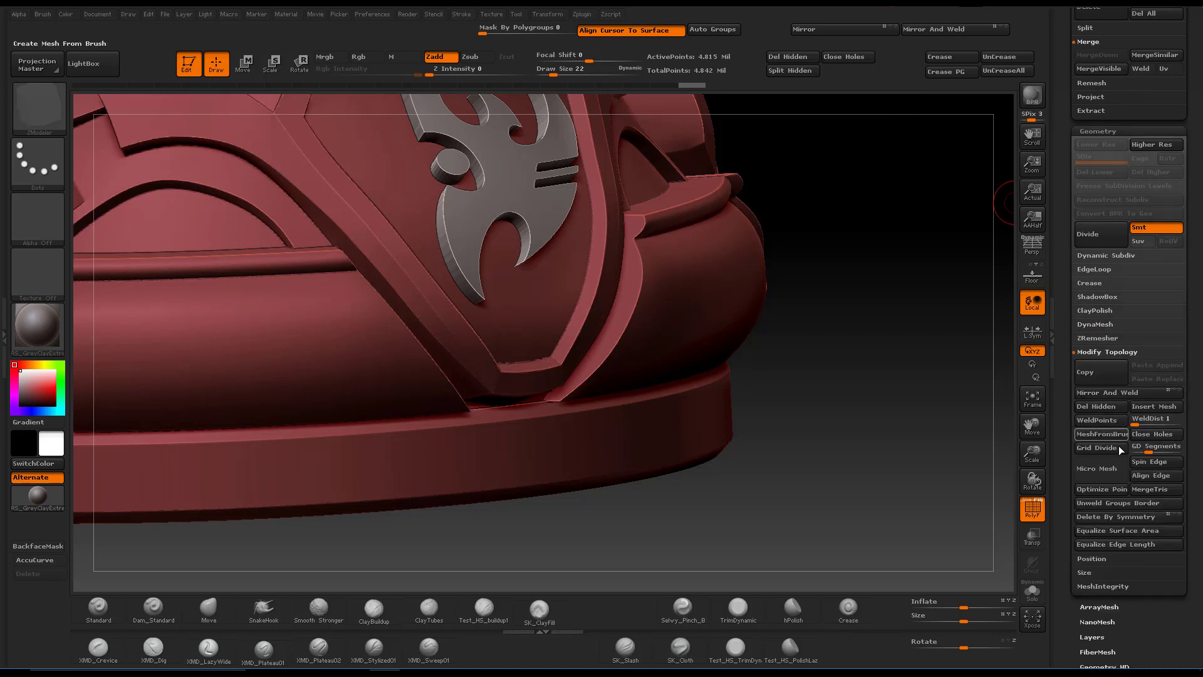
click(1103, 419)
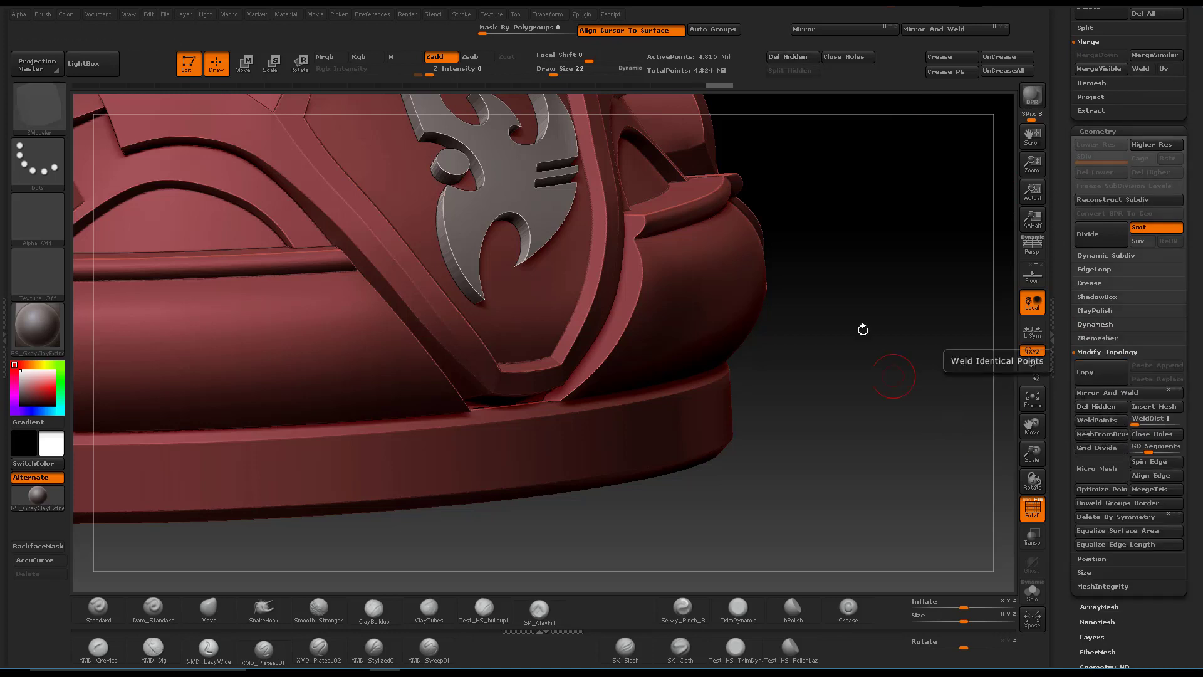
- Re-DynaMesh the merged bust to rebuild its surface beneath the base's shield
key(ctrl)
ctrl+drag(907, 452, 907, 452)
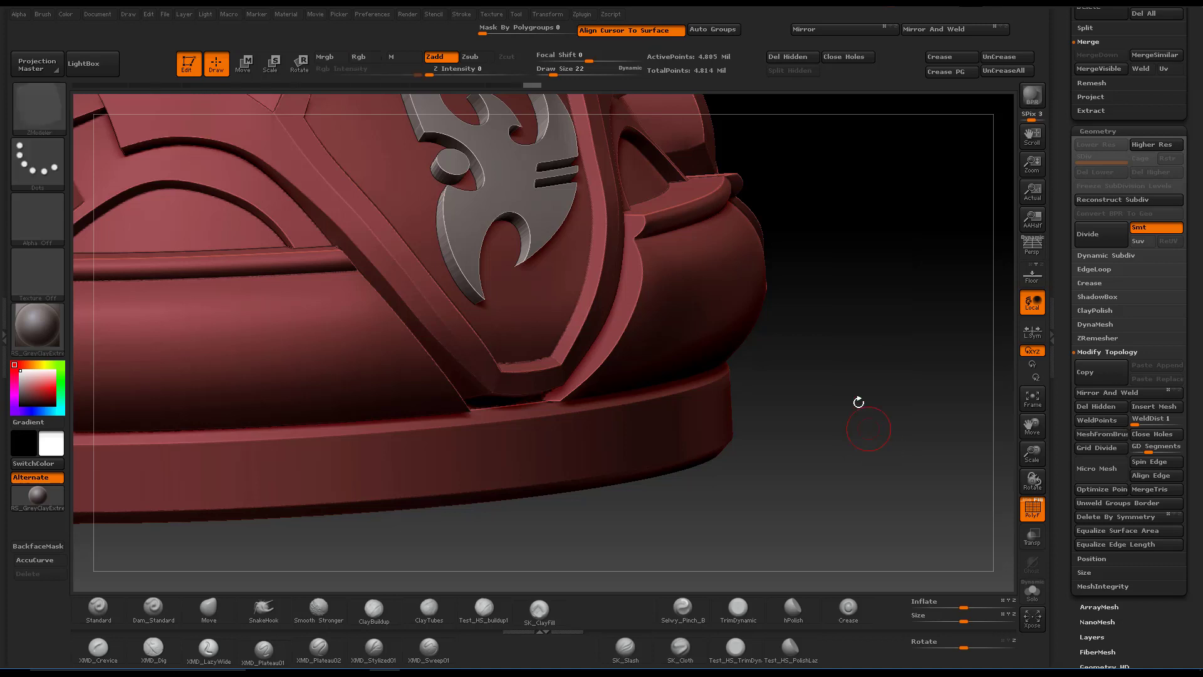
right_drag(646, 451, 592, 426)
- Isolate the shield's lower area on the base, inspect its interior, and show the whole bust again
ctrl+shift+drag(722, 571, 355, 301)
right_drag(614, 395, 682, 470)
alt+right_drag(634, 412, 609, 322)
mouse_move(707, 372)
right_down()
mouse_move(790, 351)
mouse_move(815, 439)
mouse_move(870, 389)
right_up()
ctrl+shift+click(870, 390)
mouse_move(806, 443)
mouse_down()
mouse_move(752, 360)
mouse_move(758, 333)
mouse_move(714, 382)
mouse_move(755, 388)
mouse_move(724, 446)
mouse_move(784, 416)
mouse_move(707, 422)
mouse_up()
- Duplicate the merged bust subtool and select the lower copy
drag(1063, 175, 1063, 304)
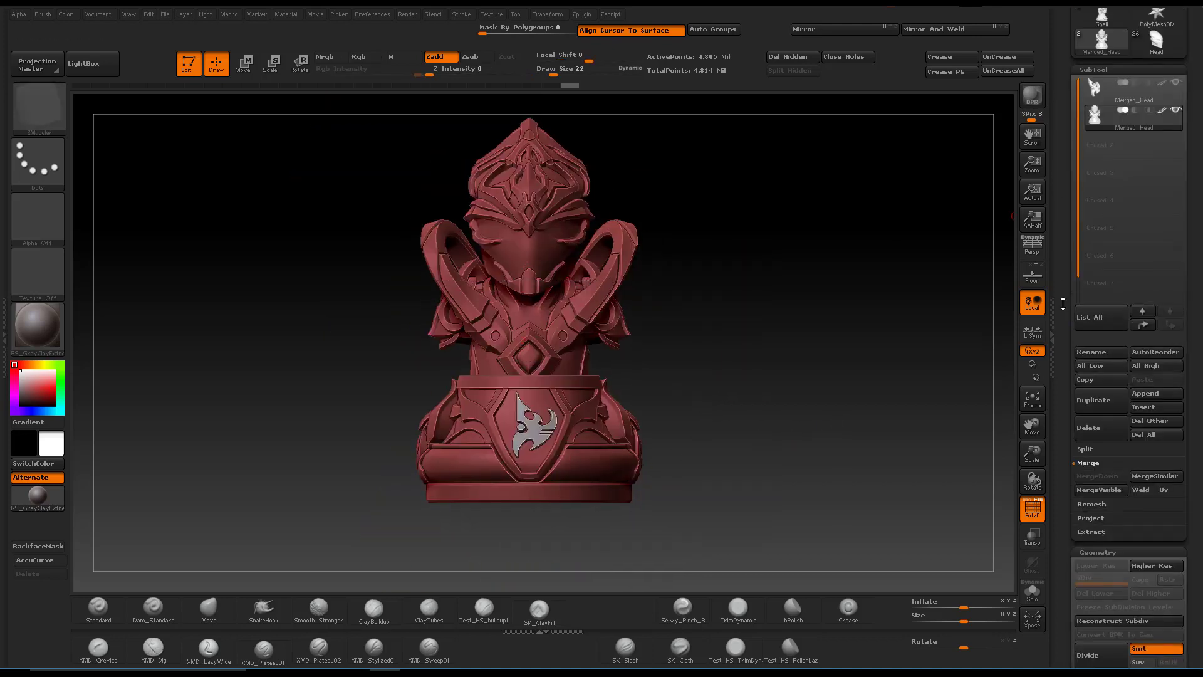
mouse_move(1064, 371)
mouse_down()
mouse_move(1063, 284)
mouse_move(1068, 357)
mouse_up()
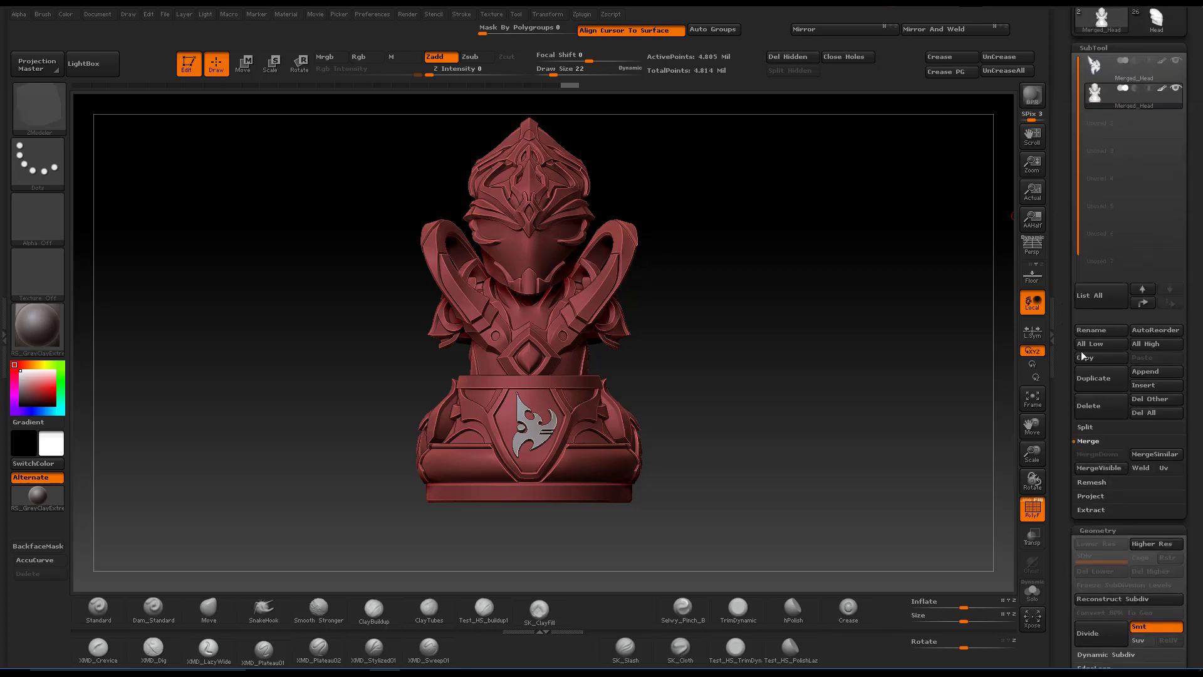
click(1110, 378)
click(1097, 128)
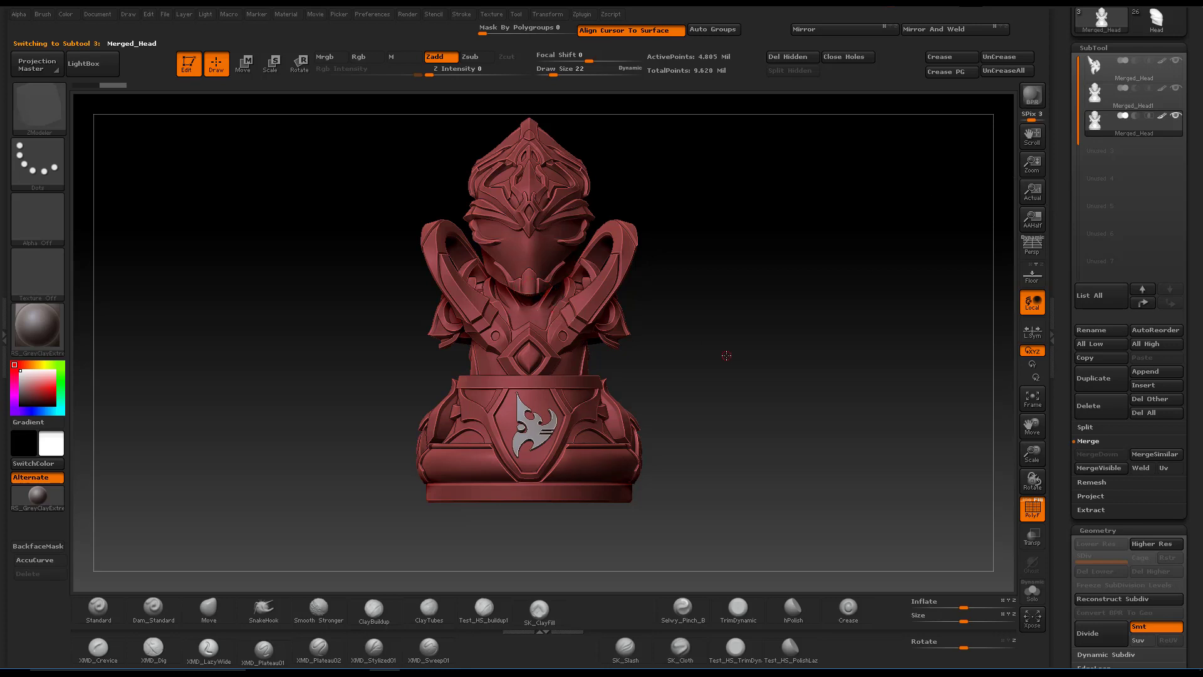
- Re-DynaMesh the duplicate bust at a resolution of 304
drag(729, 355, 739, 363)
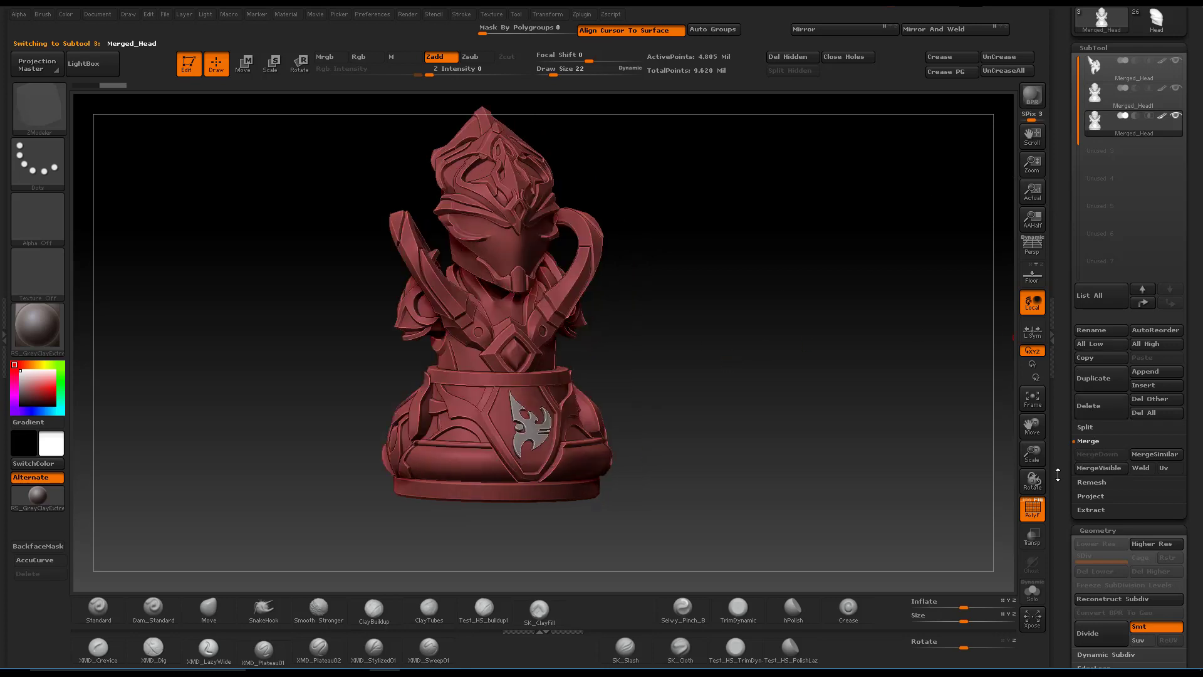
scroll(1057, 475, down, 6)
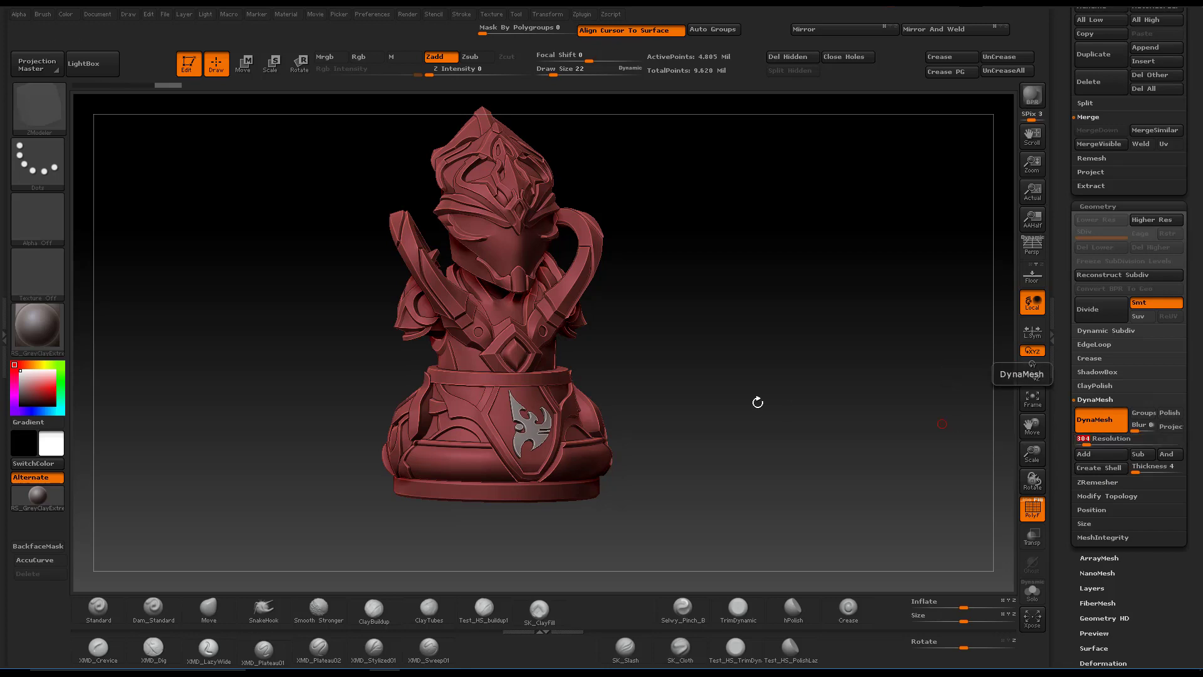
ctrl+drag(726, 236, 798, 421)
key(shift)
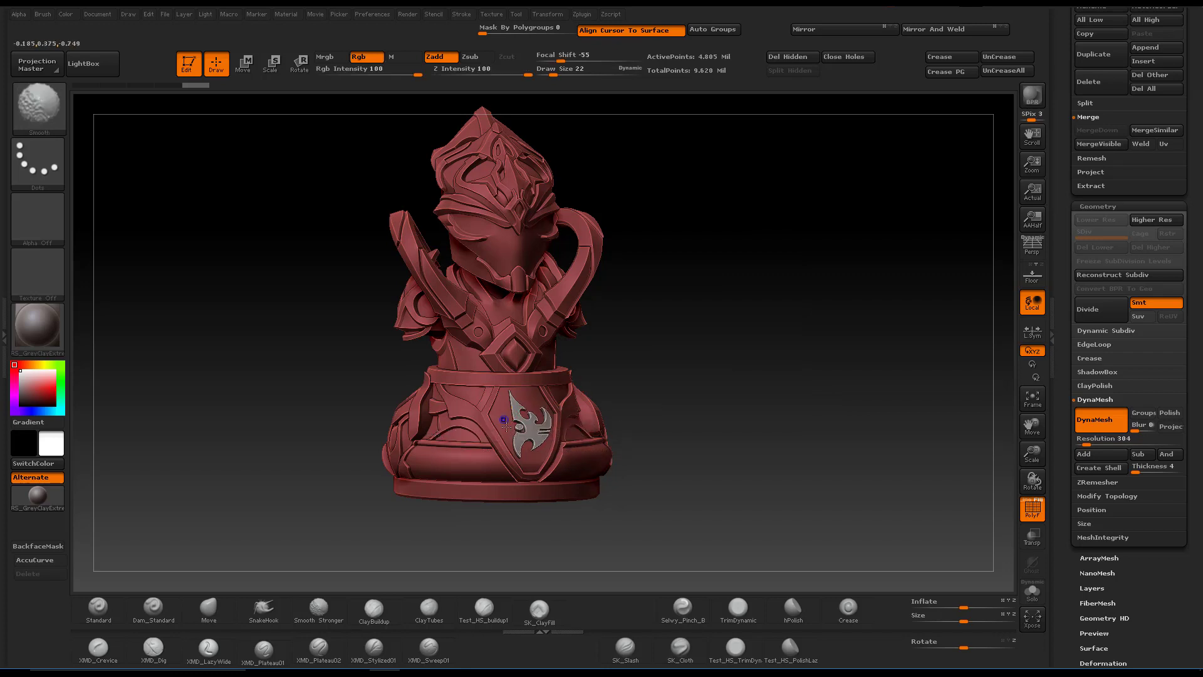
ctrl+drag(699, 259, 765, 401)
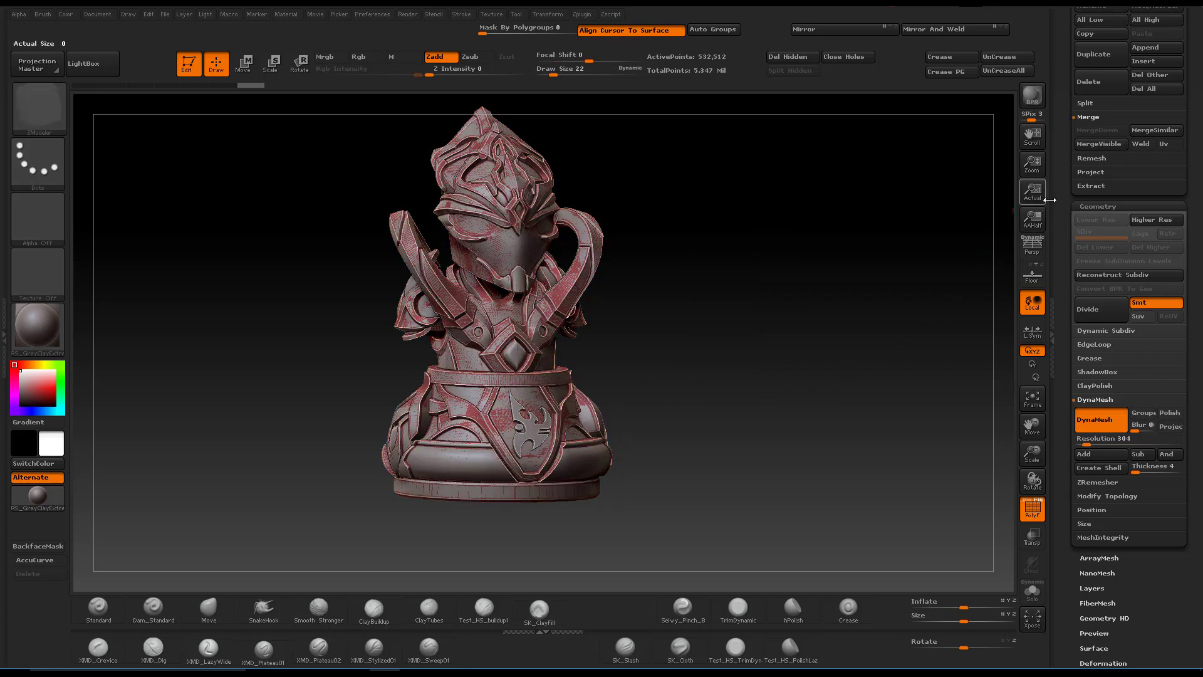
- Hide the other two subtools so only the lower-resolution duplicate is displayed
drag(1058, 254, 1082, 324)
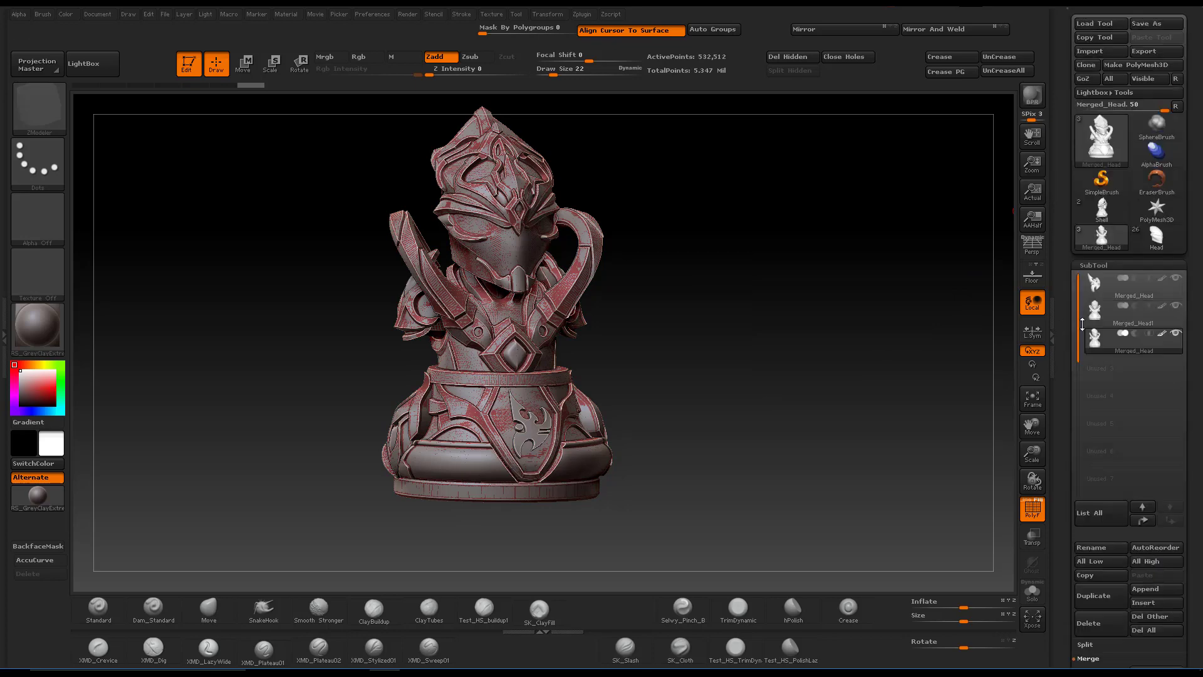
click(1174, 306)
click(1177, 279)
shift+drag(786, 367, 805, 368)
ctrl+right_drag(478, 299, 415, 299)
drag(836, 316, 808, 318)
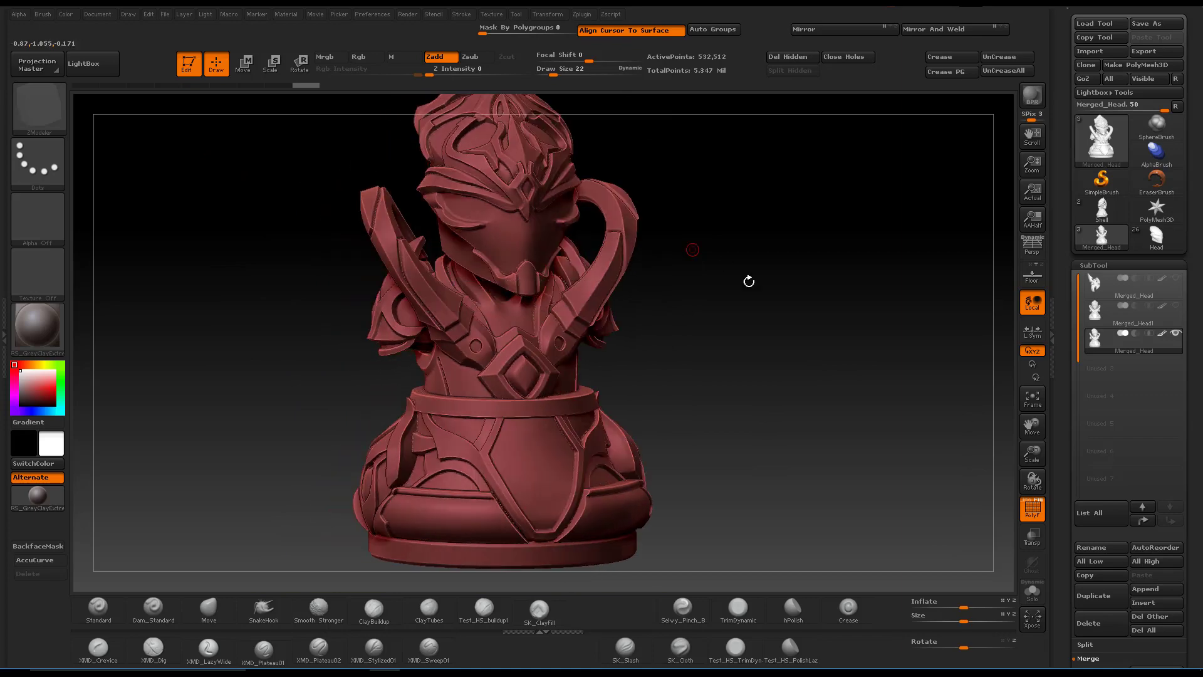
- ZRemesh the duplicate bust with a target polygons count of 5 and Adapt enabled
scroll(1091, 346, down, 15)
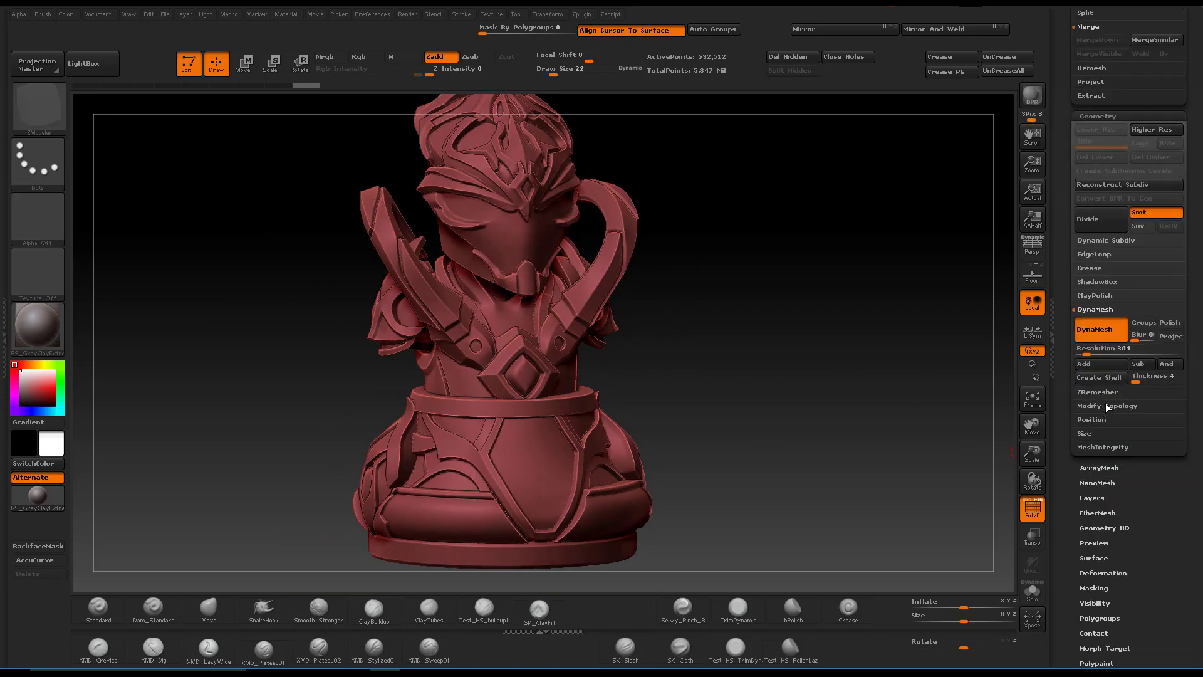
click(1108, 392)
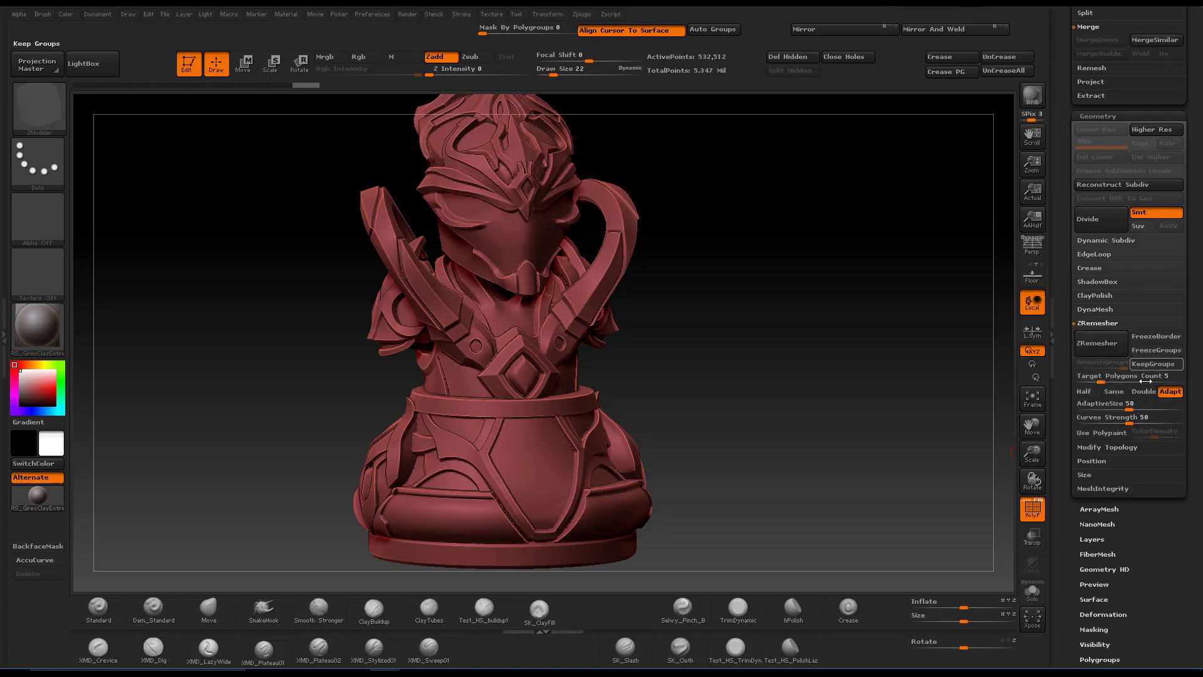
click(1099, 345)
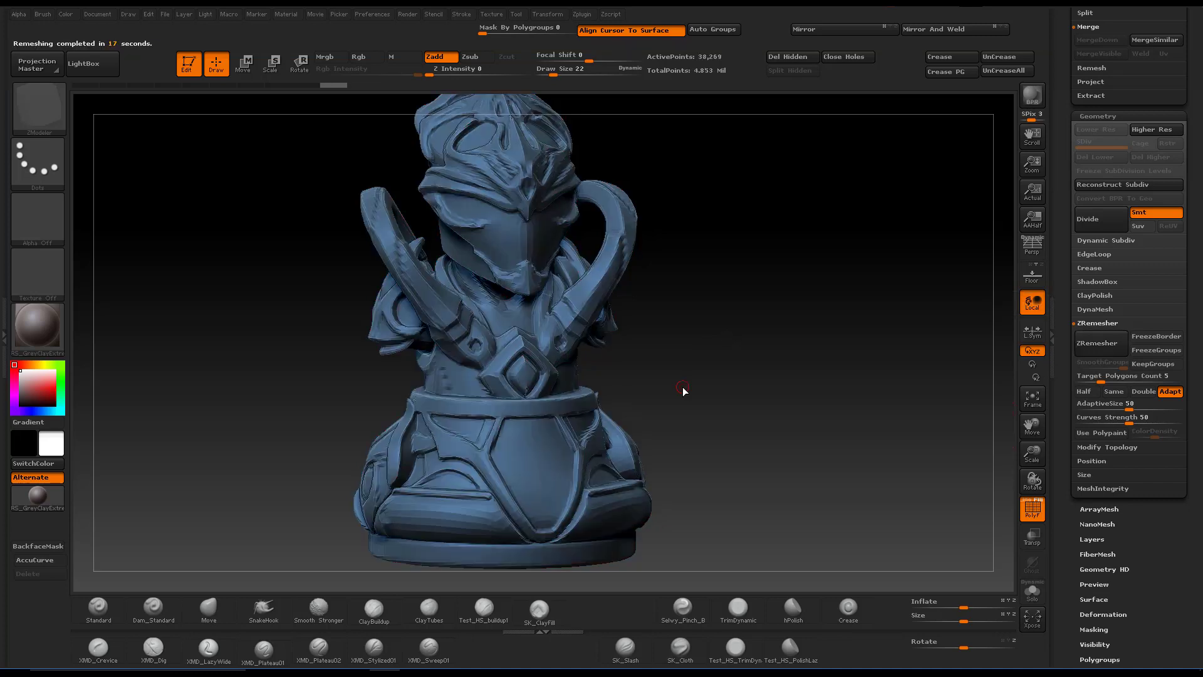
shift+drag(688, 385, 683, 388)
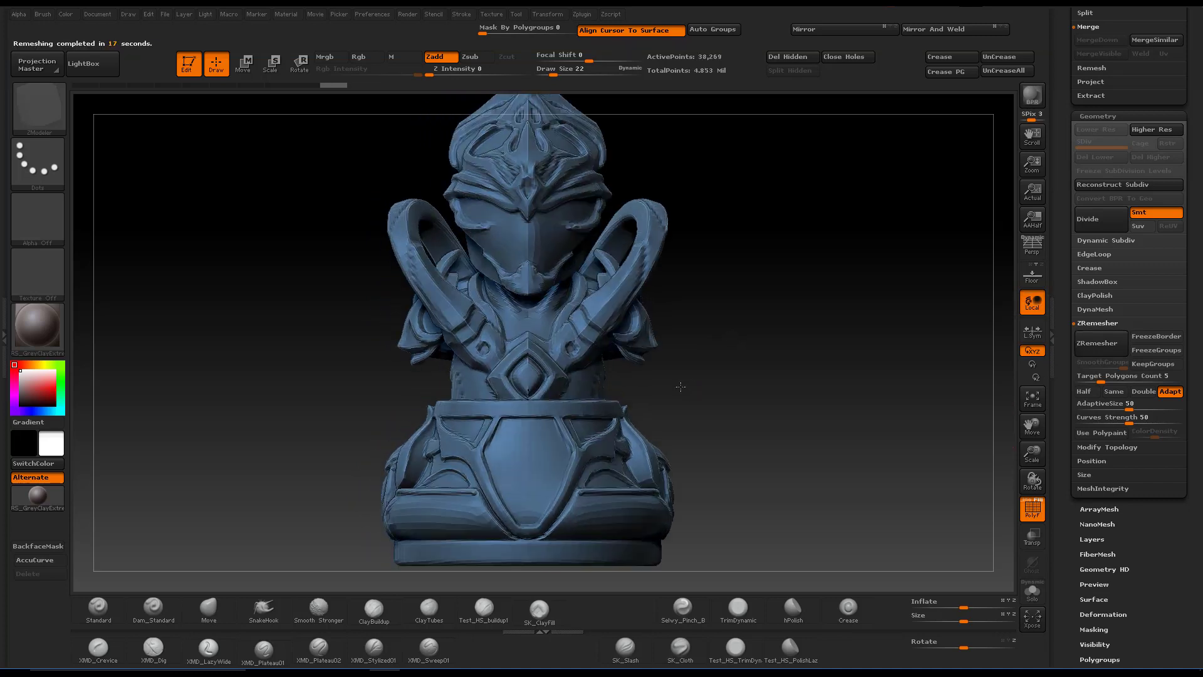
alt+right_drag(568, 386, 702, 366)
right_drag(593, 346, 620, 322)
right_drag(620, 322, 572, 355)
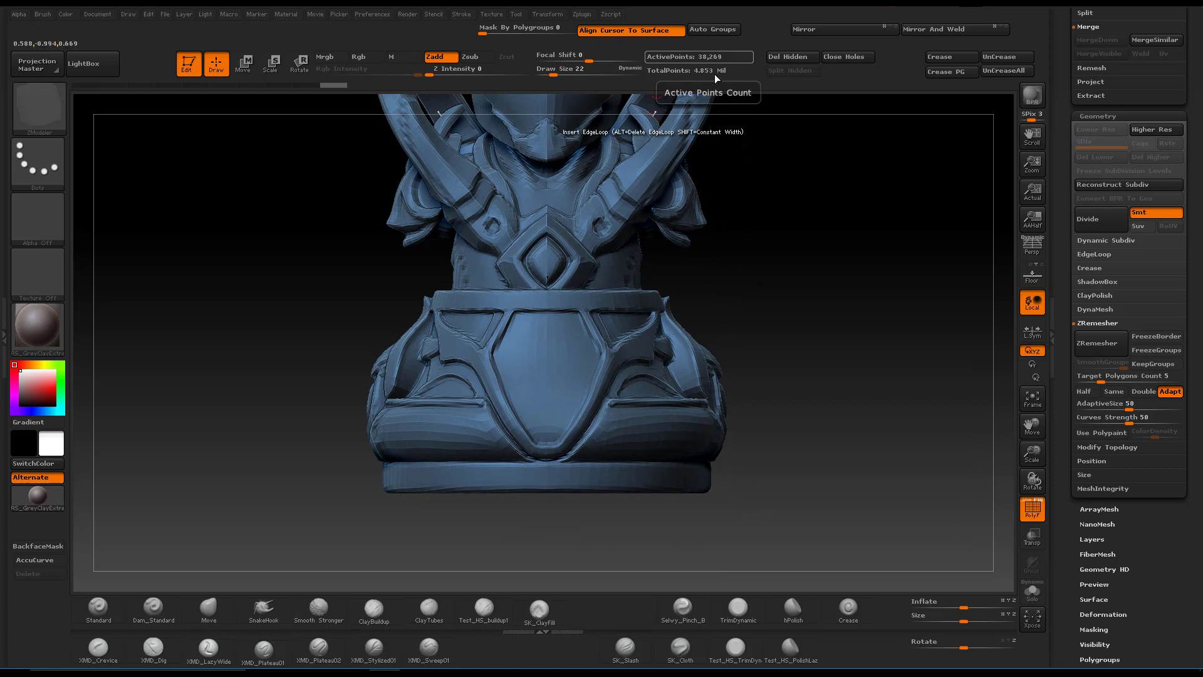
- Slice the remeshed bust horizontally across the bottom of its base with SliceCurve, and restore the SelectRect brush
ctrl+shift+click(39, 100)
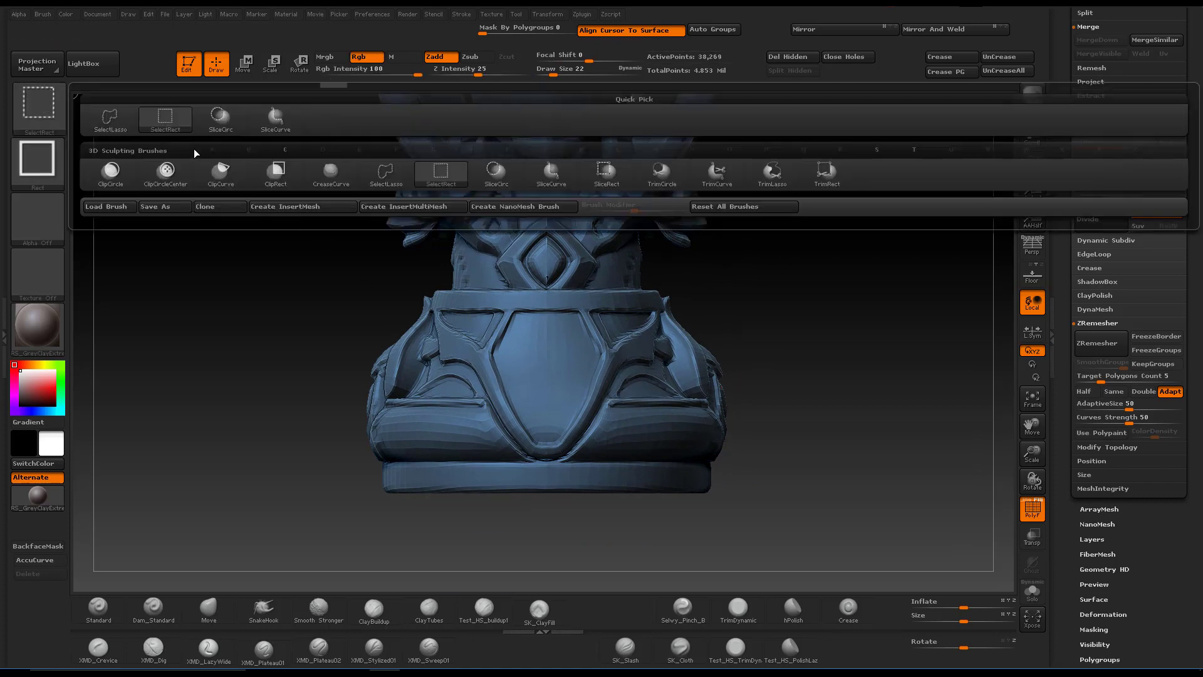
click(276, 120)
ctrl+shift+drag(775, 484, 335, 478)
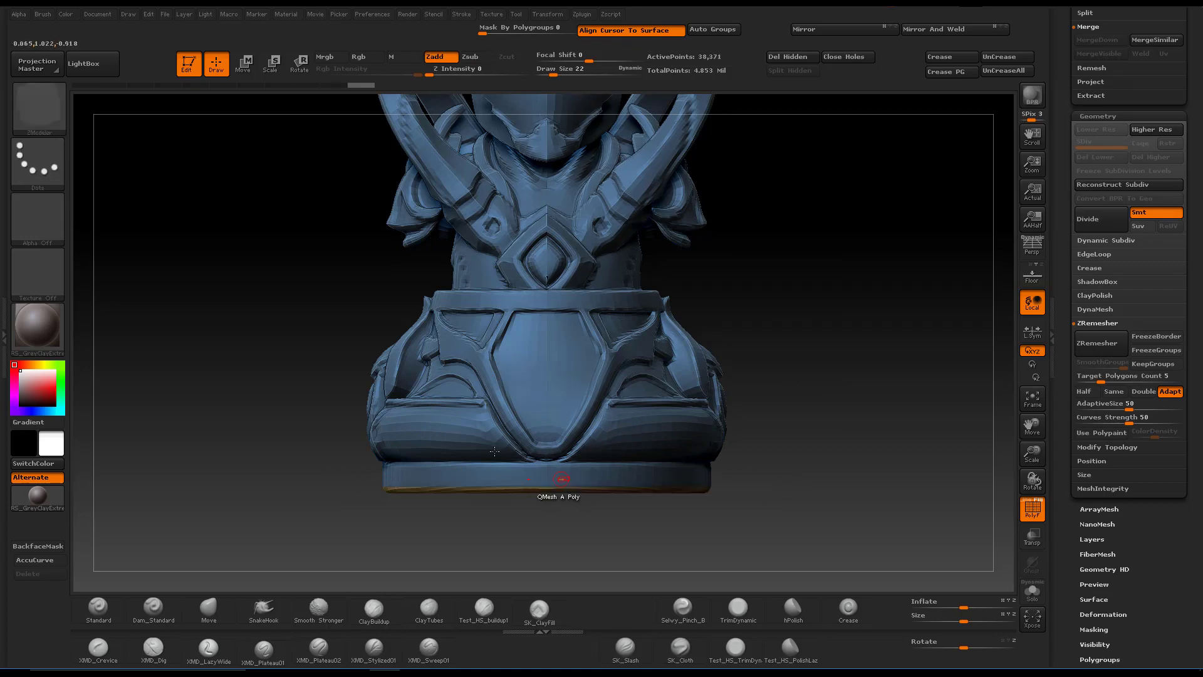
ctrl+shift+click(46, 111)
ctrl+shift+click(151, 131)
- Hide the sliced-off underside of the base and delete it to leave the bust open at the bottom
drag(741, 395, 761, 300)
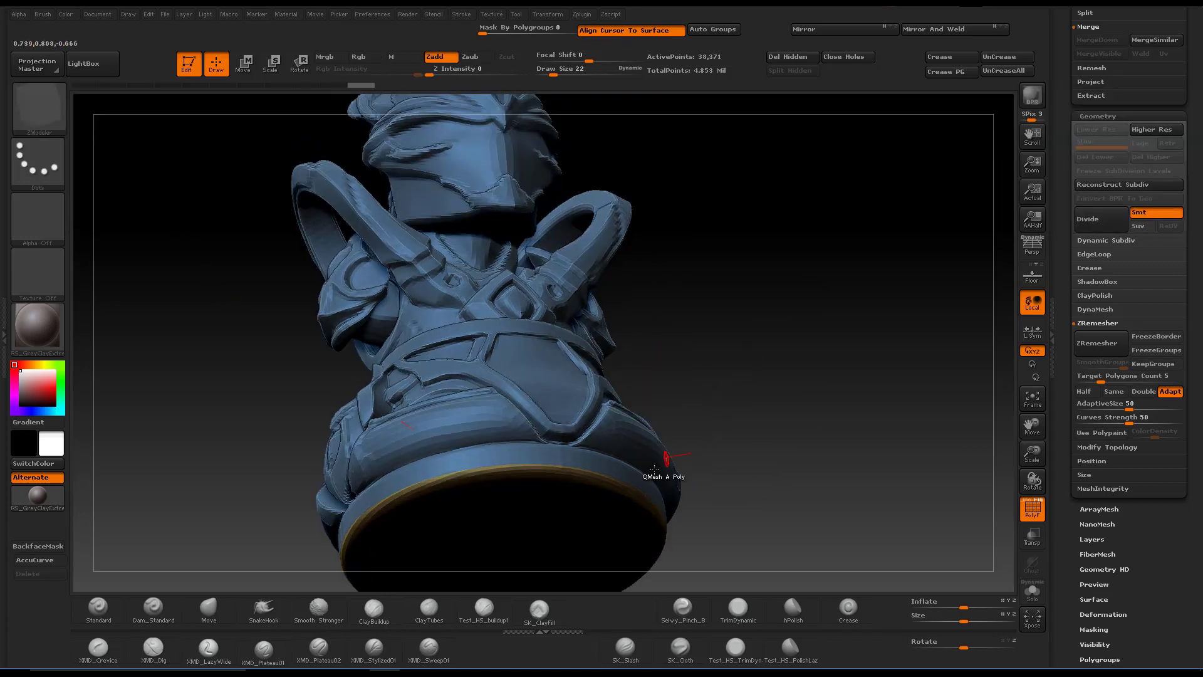
alt+drag(729, 483, 714, 388)
ctrl+shift+click(596, 445)
ctrl+shift+click(596, 445)
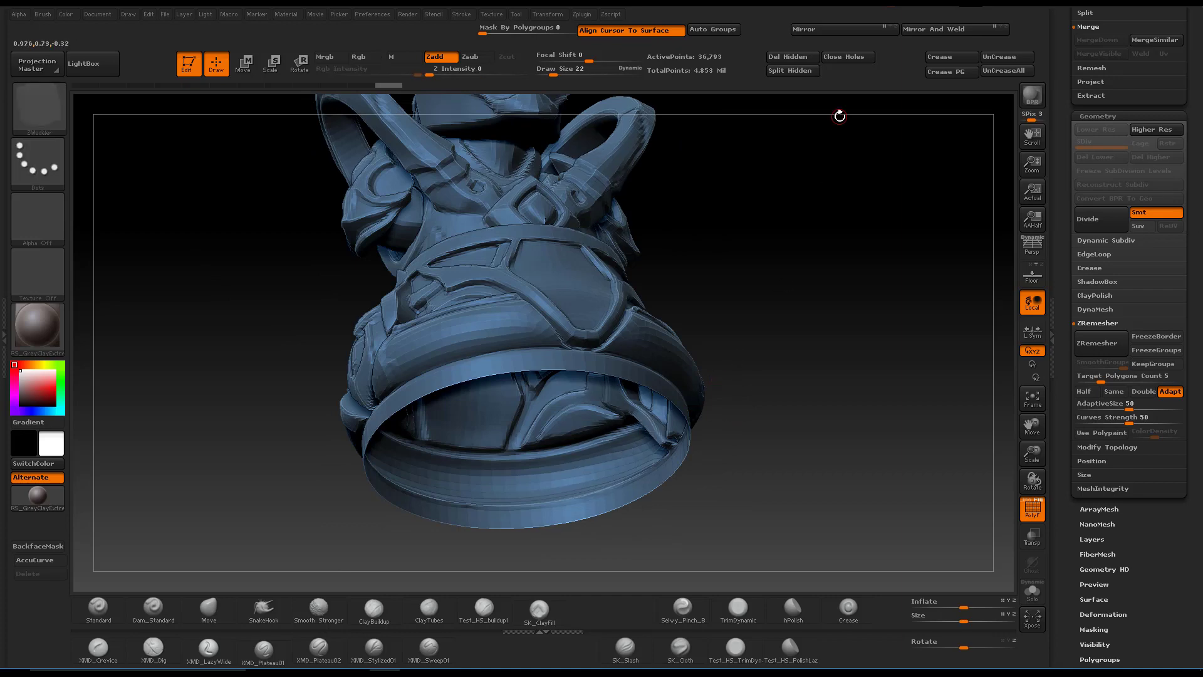
click(801, 61)
- Extrude all polygons of the open bust with ZModeler to give it wall thickness
drag(742, 328, 664, 407)
key(b)
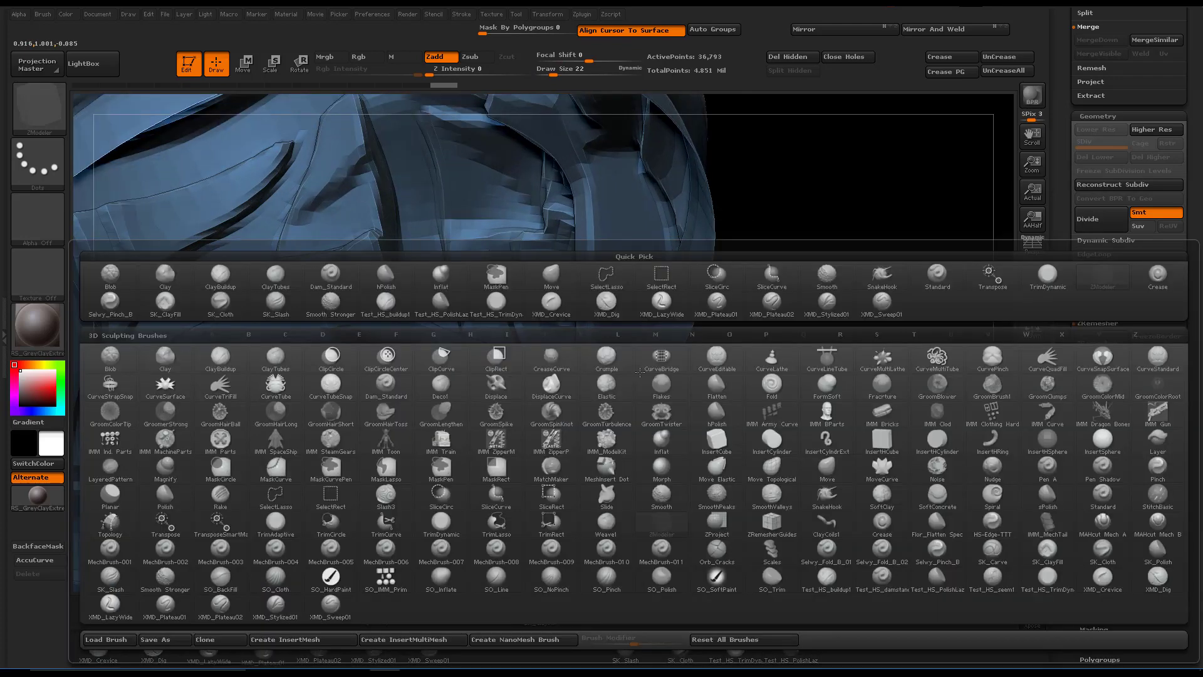
key(z)
key(m)
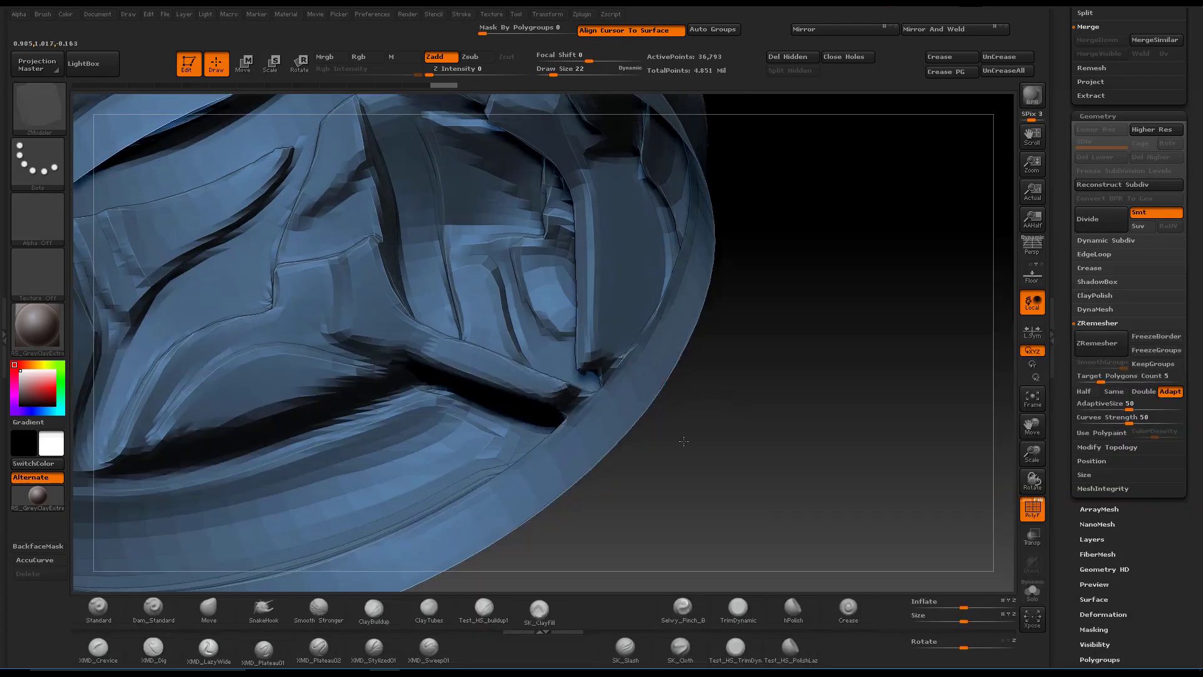
alt+drag(688, 448, 631, 396)
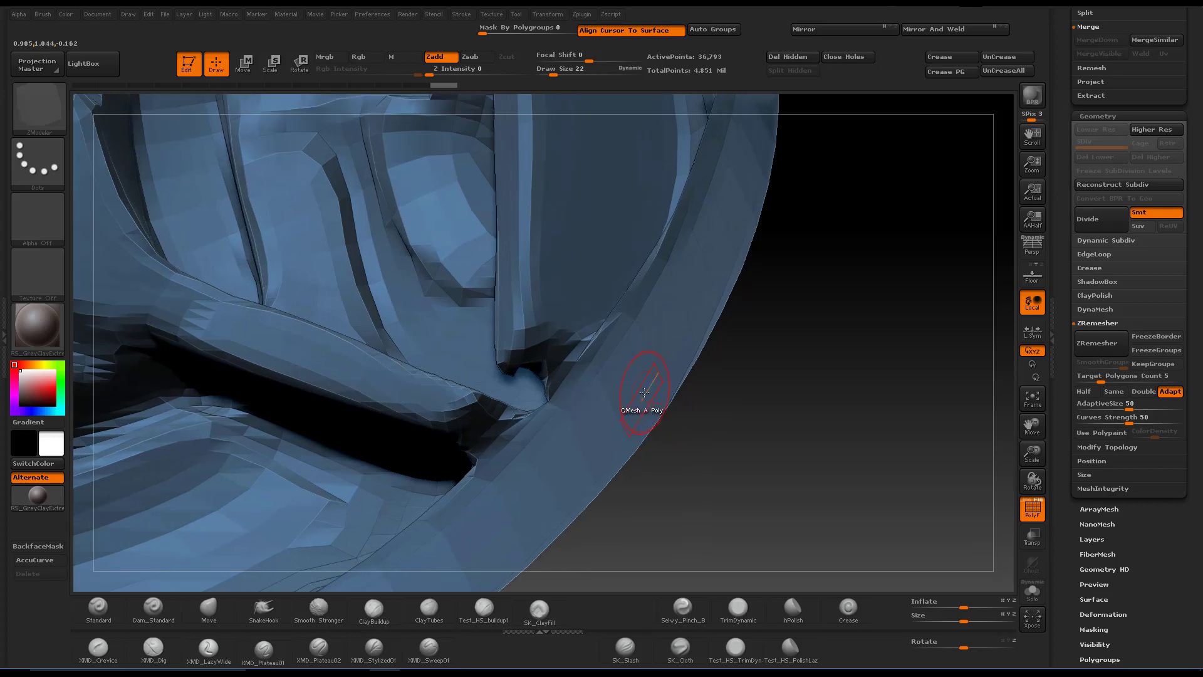
key(space)
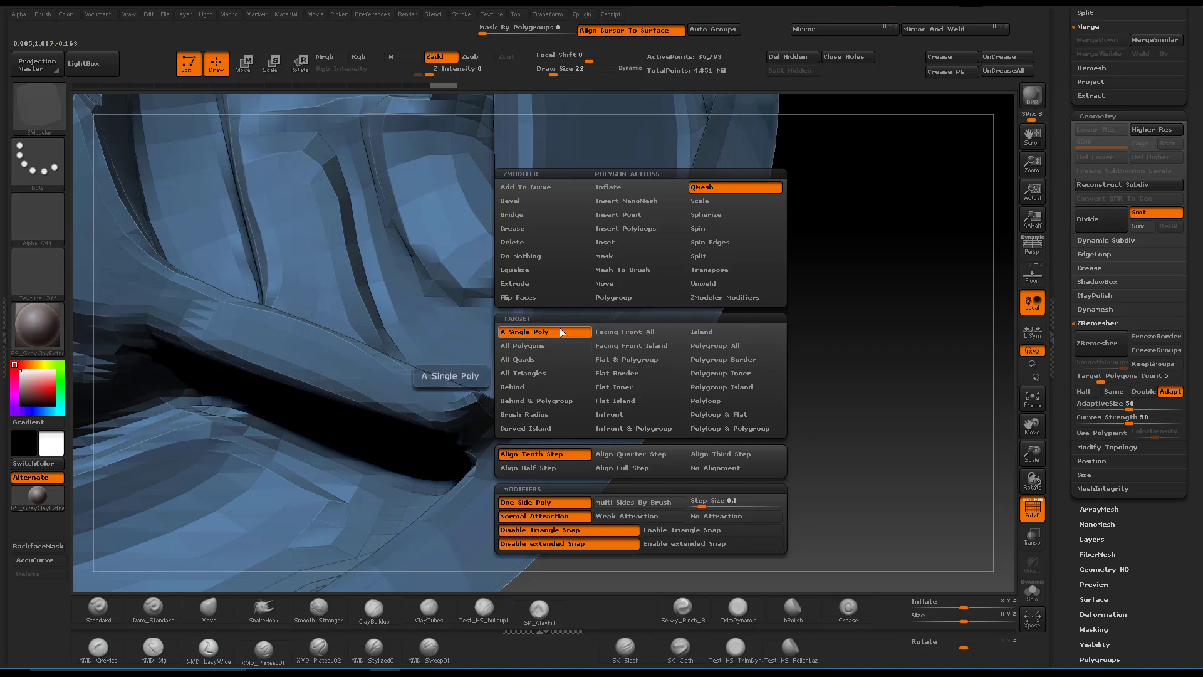
click(547, 286)
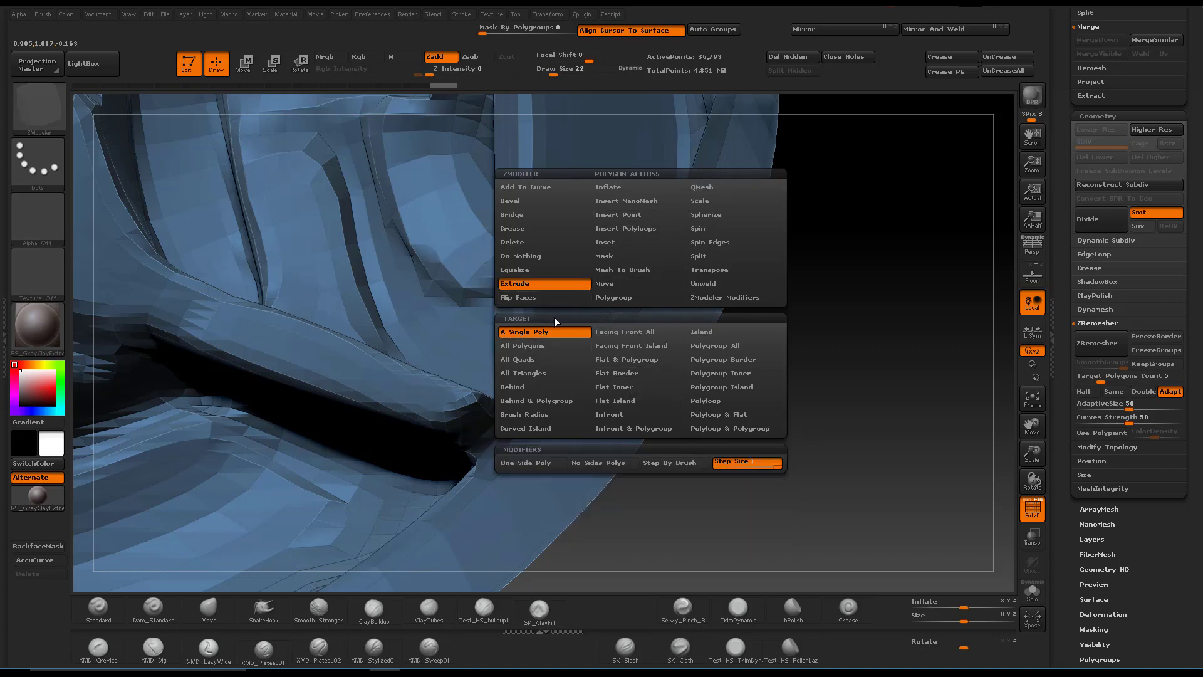
click(541, 347)
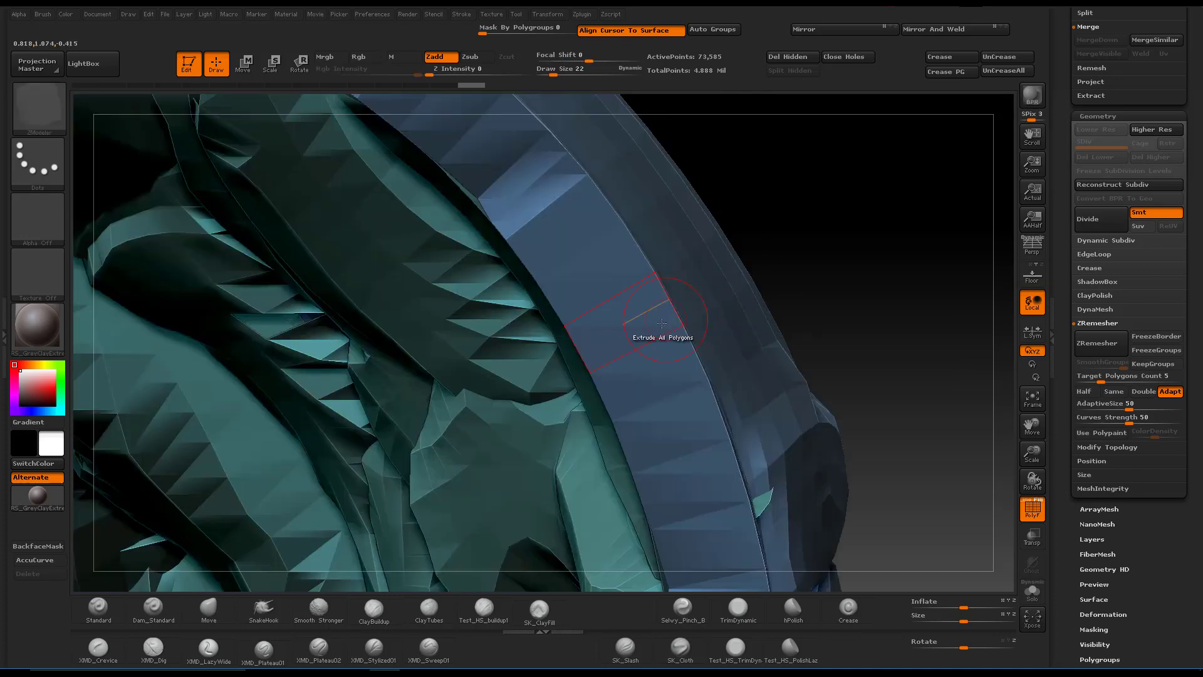
- Measure the shell's wall thickness across the base rim with a transpose line, and return to Draw mode
drag(657, 336, 286, 93)
click(243, 63)
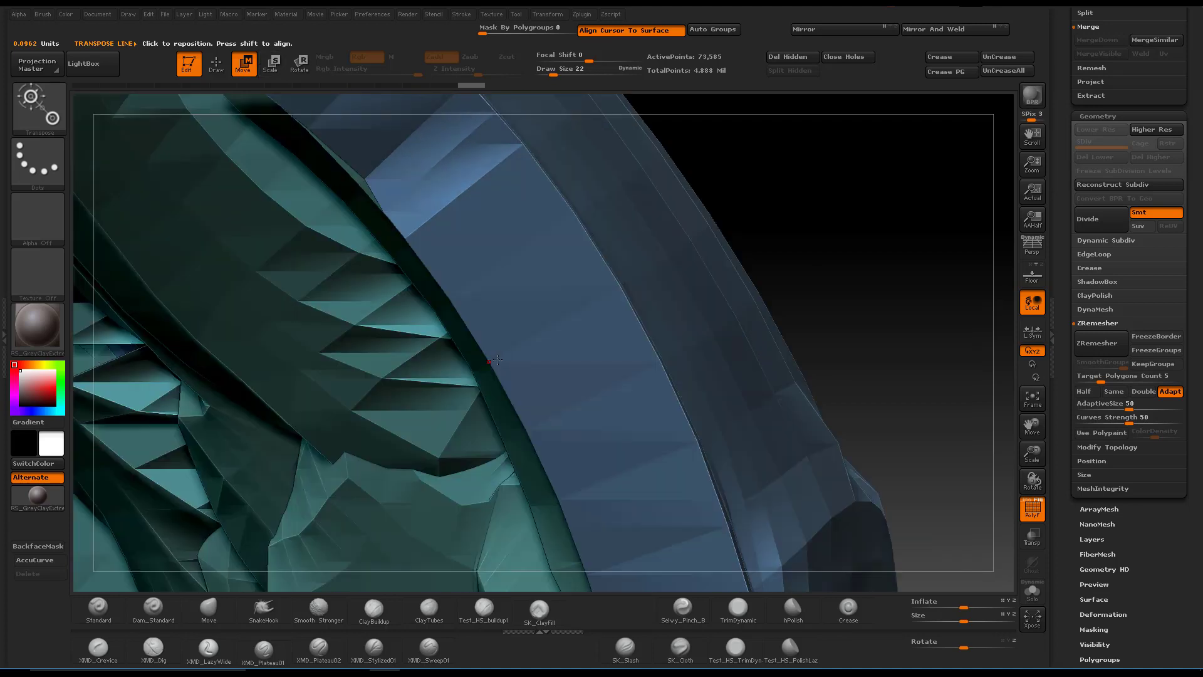
drag(490, 360, 619, 286)
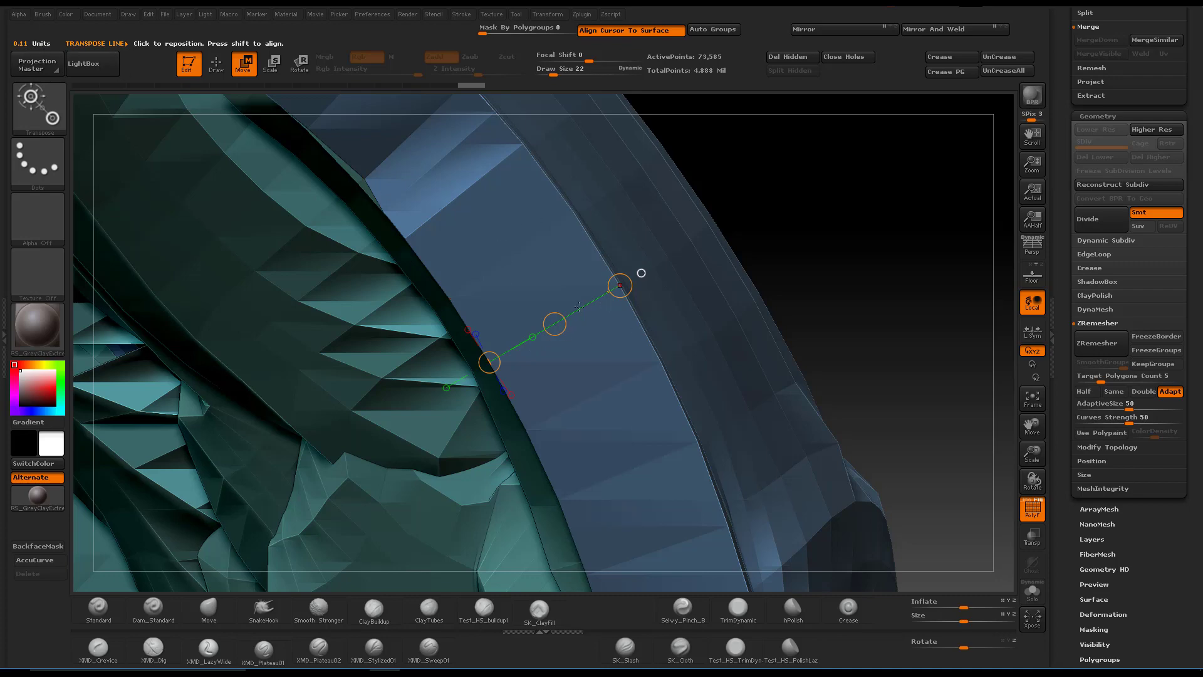
ctrl+right_drag(636, 449, 752, 438)
click(223, 67)
mouse_move(670, 451)
right_down()
mouse_move(652, 295)
mouse_move(678, 134)
mouse_move(580, 322)
mouse_move(322, 301)
mouse_move(366, 302)
right_up()
mouse_move(510, 300)
right_down()
mouse_move(457, 313)
mouse_move(615, 346)
mouse_move(591, 376)
mouse_move(679, 341)
mouse_move(711, 365)
right_up()
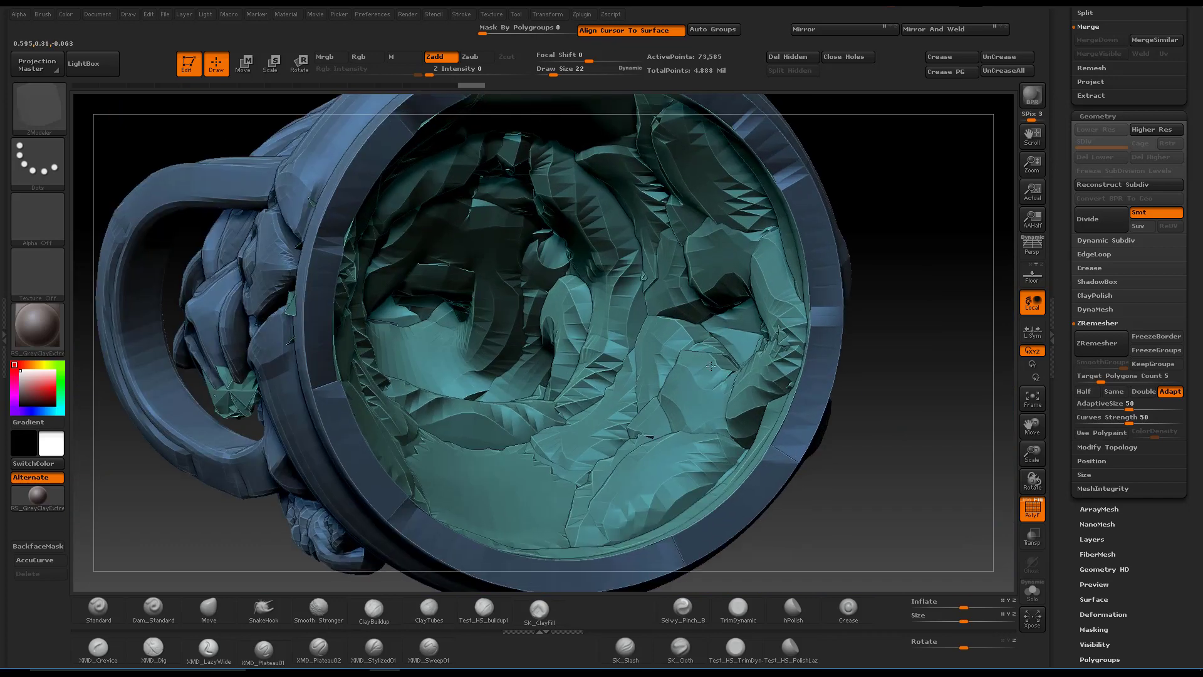
- Smooth the thickened shell with the Polish By Groups deformation and inspect its interior and exterior
click(1083, 474)
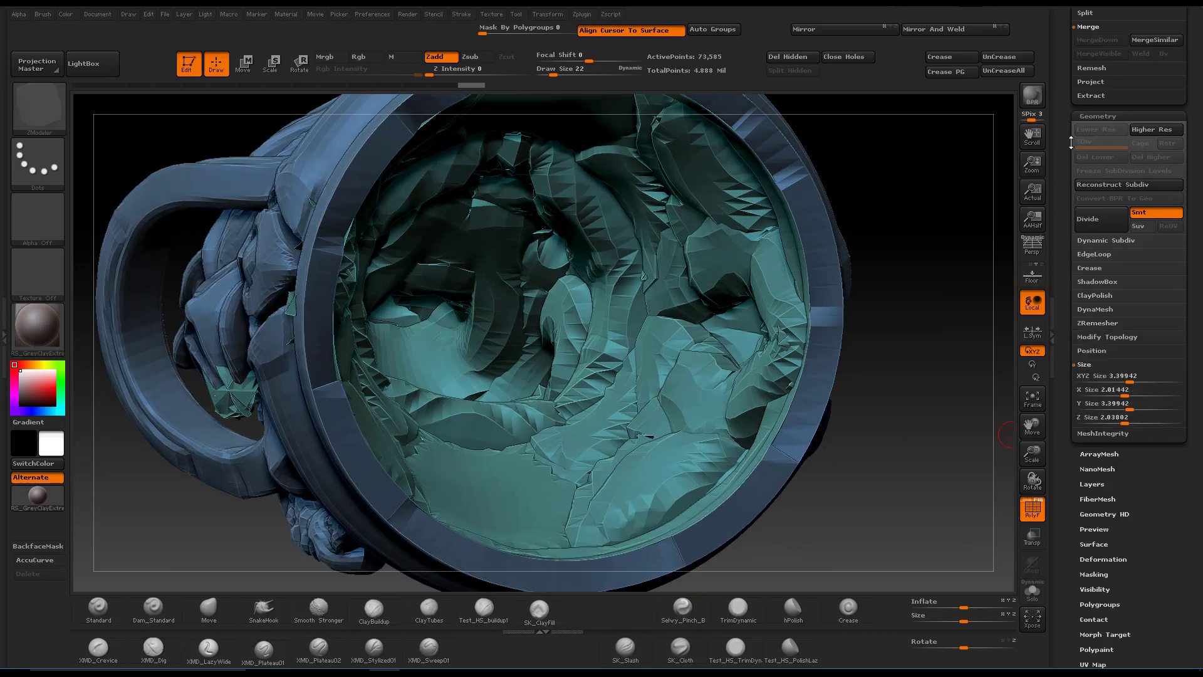
click(1096, 117)
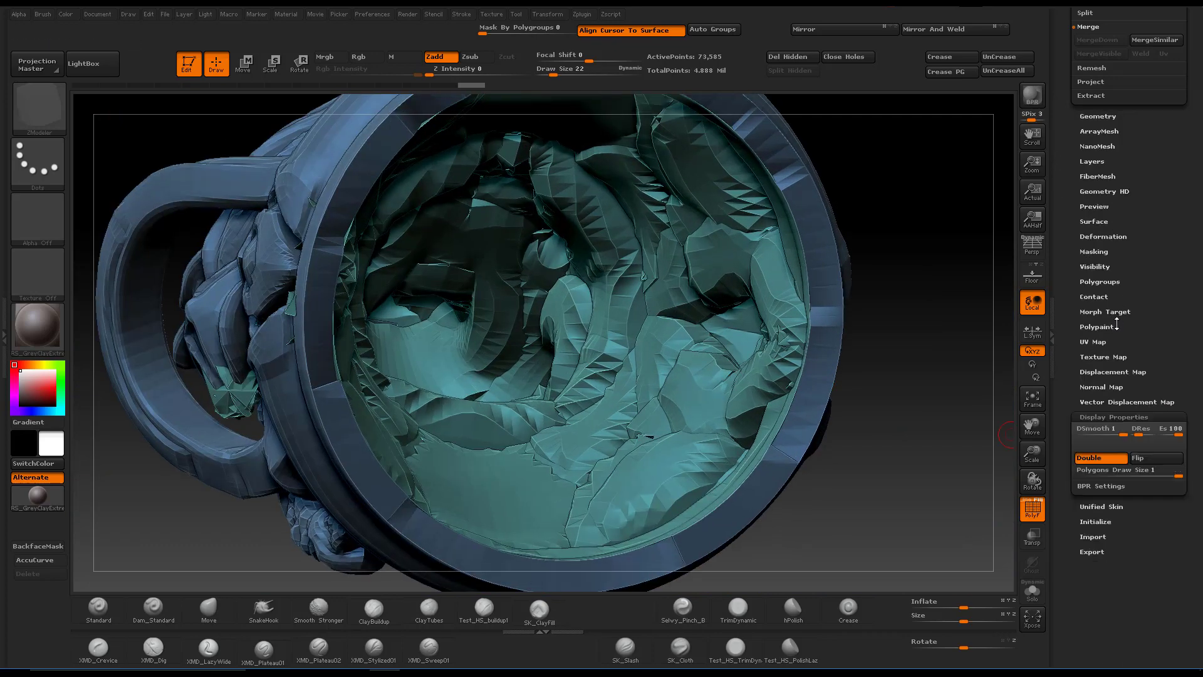
click(1101, 240)
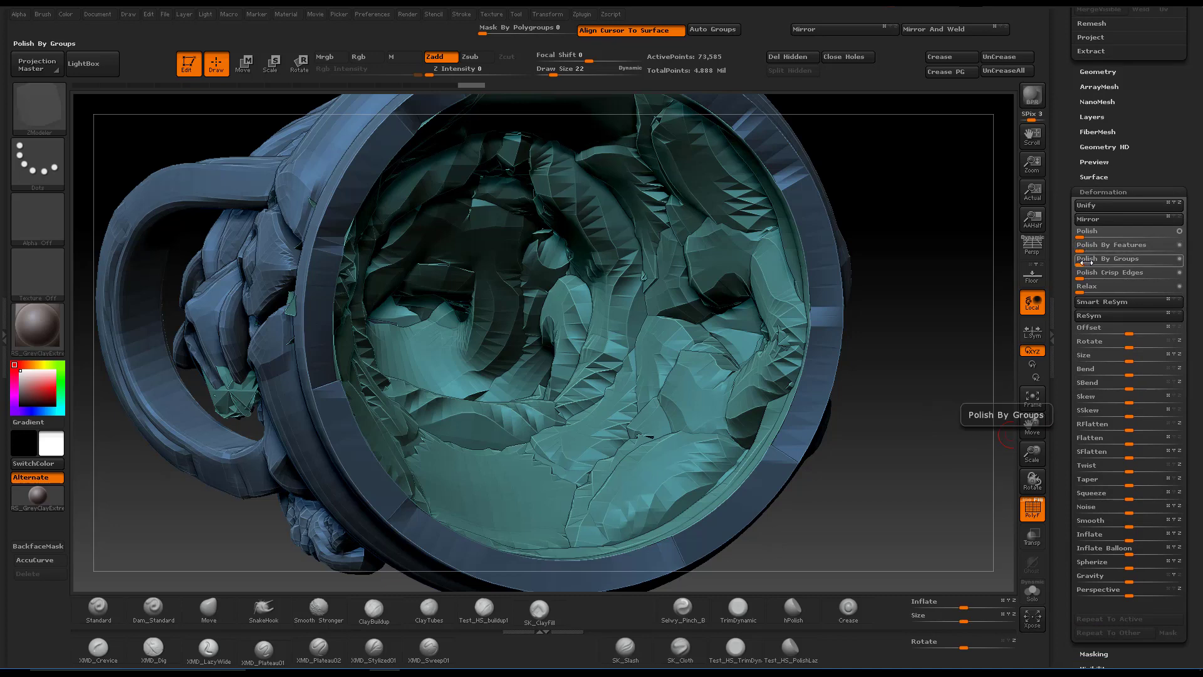
drag(1081, 265, 1081, 265)
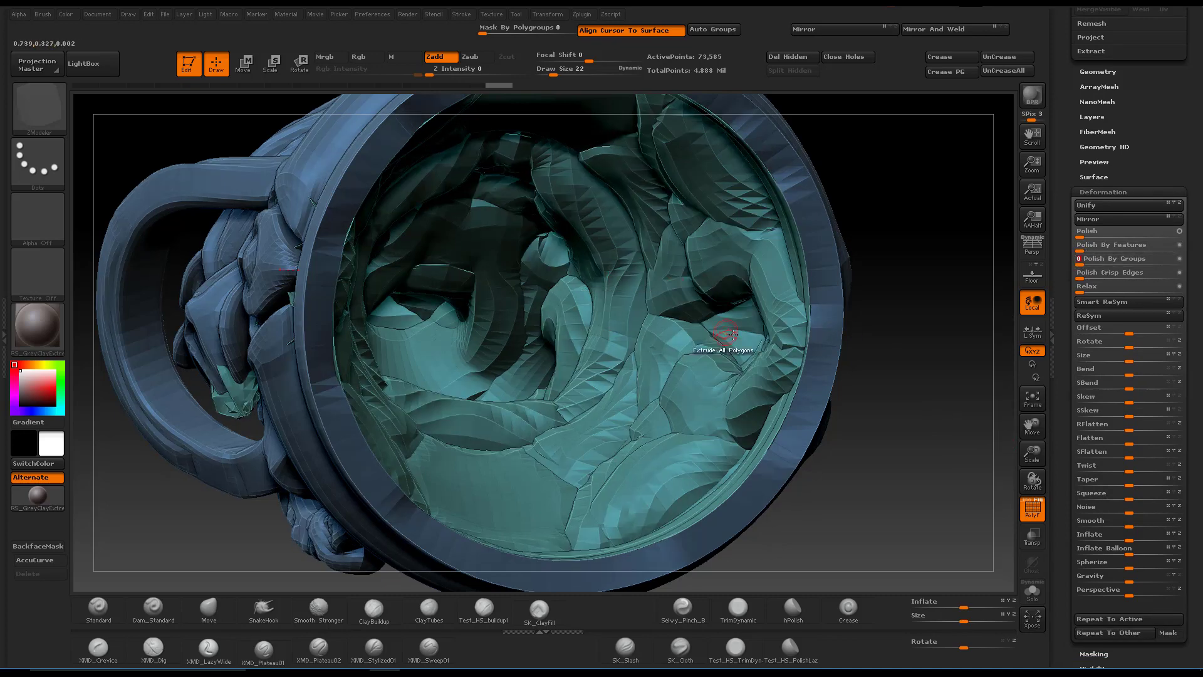
right_drag(489, 319, 574, 319)
right_drag(705, 319, 627, 258)
drag(627, 257, 608, 370)
ctrl+right_drag(608, 370, 643, 367)
drag(657, 241, 868, 303)
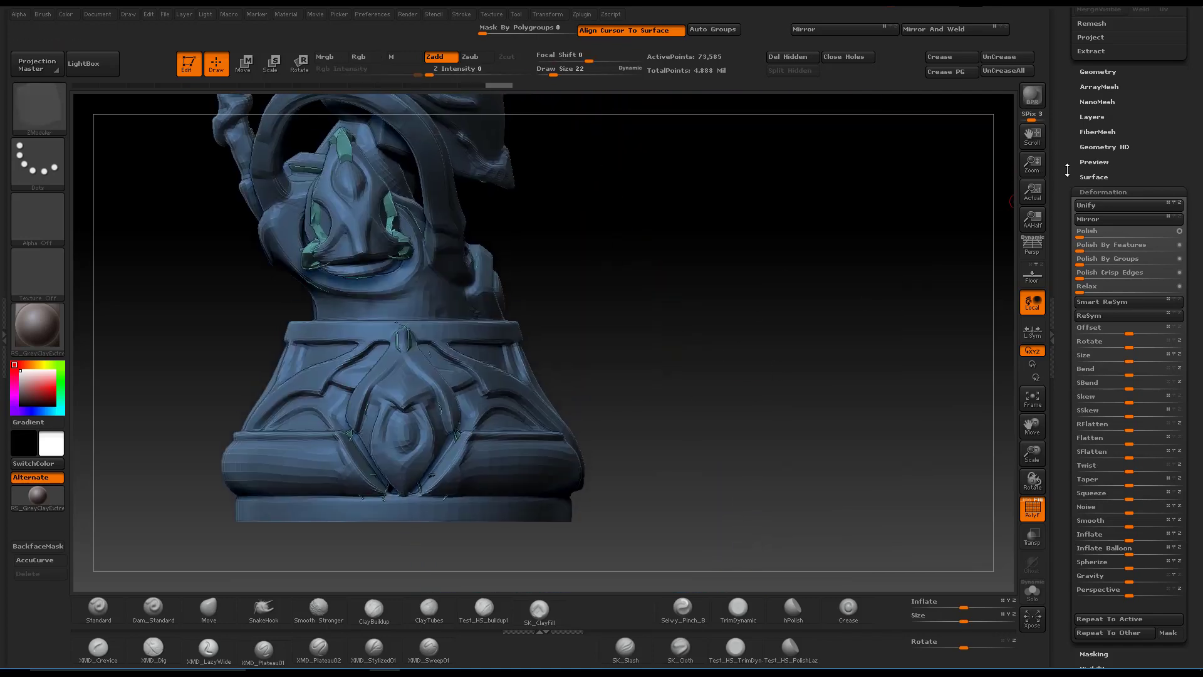
- Remesh the thickened bust shell with DynaMesh at resolution 504 and check its interior from below
drag(1067, 171, 1061, 287)
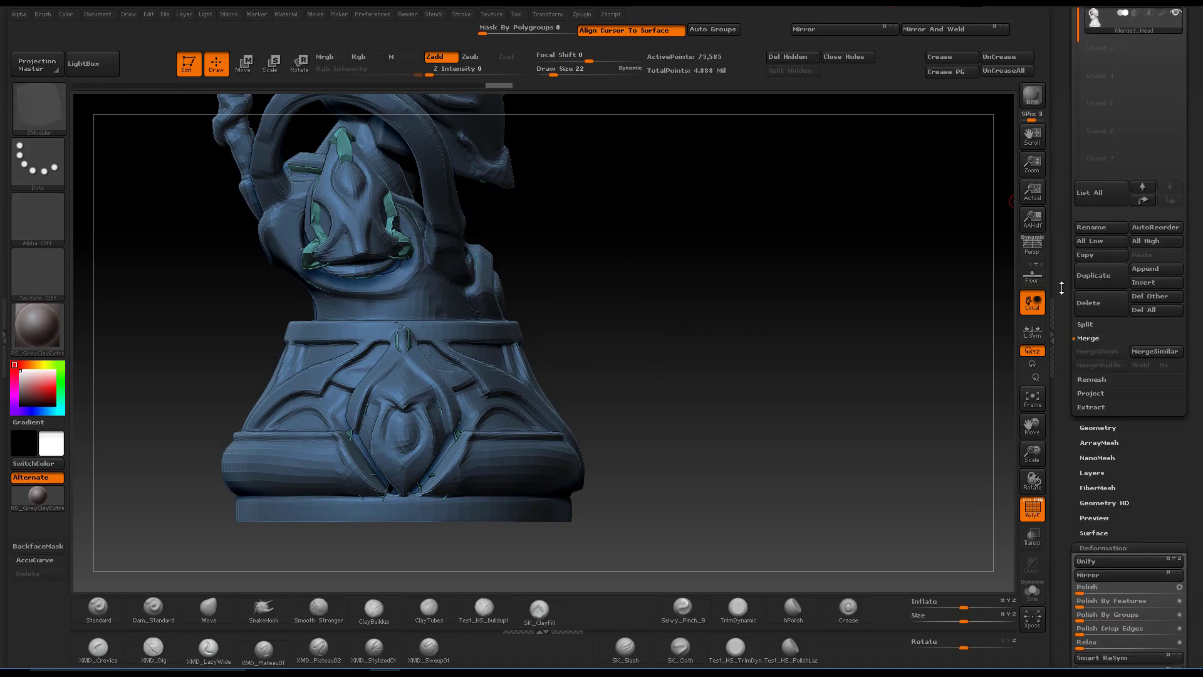
click(1097, 427)
click(1092, 508)
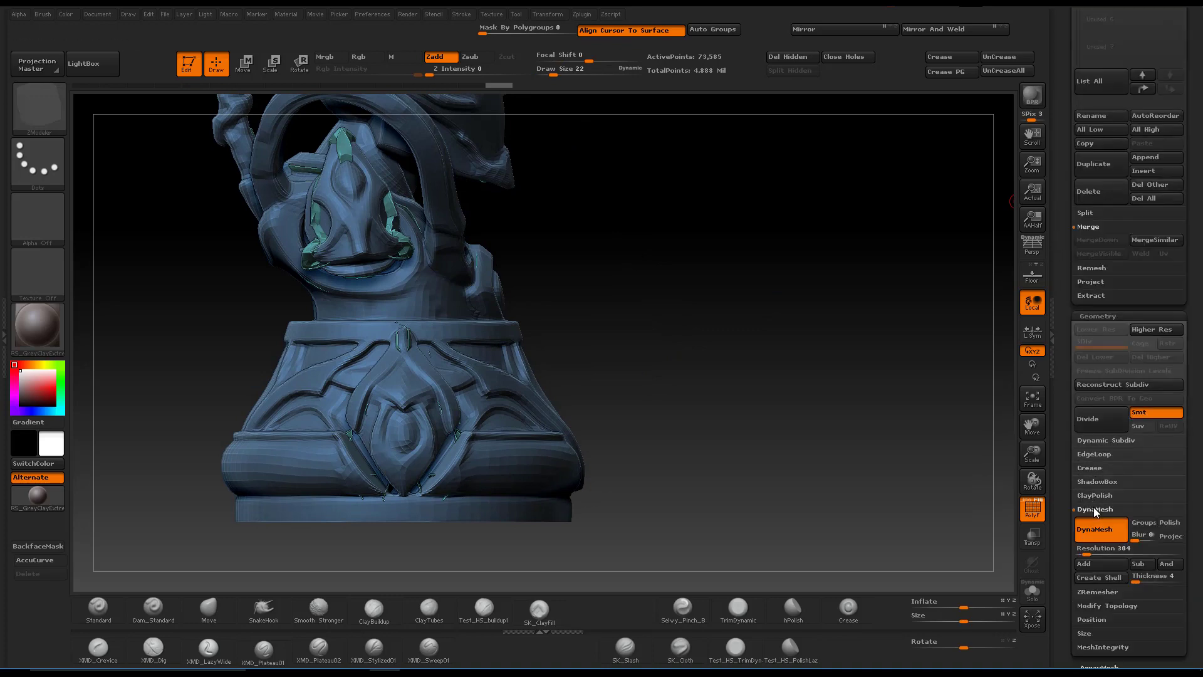
drag(799, 386, 808, 354)
click(1107, 549)
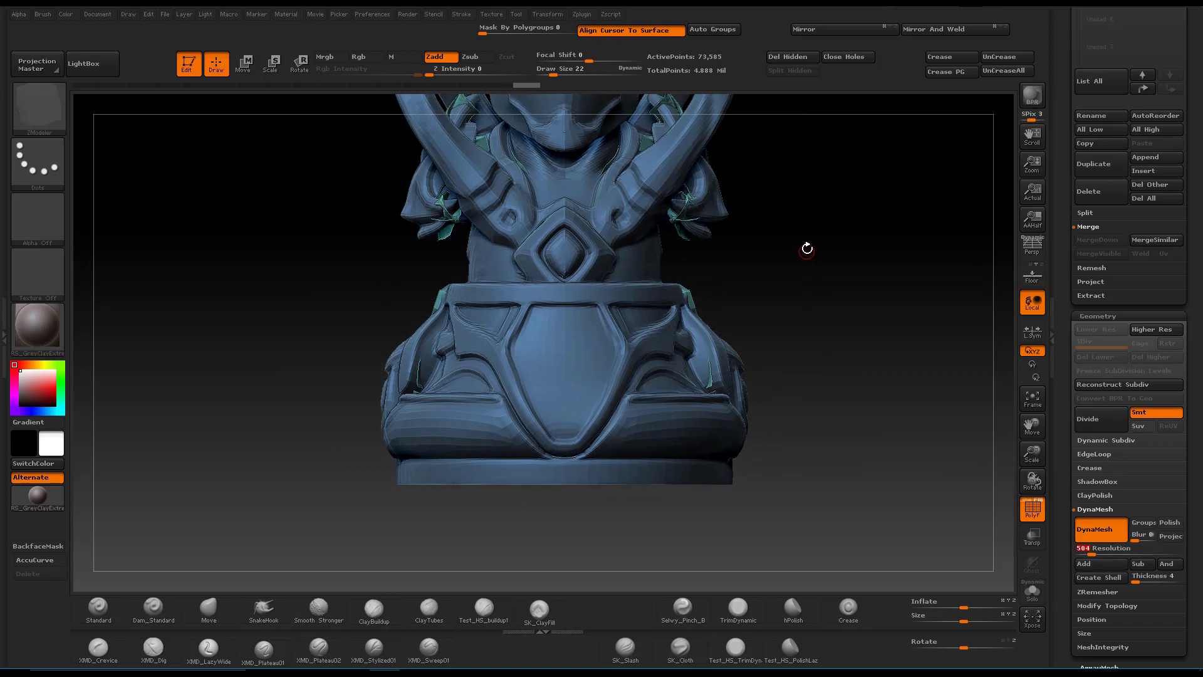
ctrl+drag(821, 193, 867, 359)
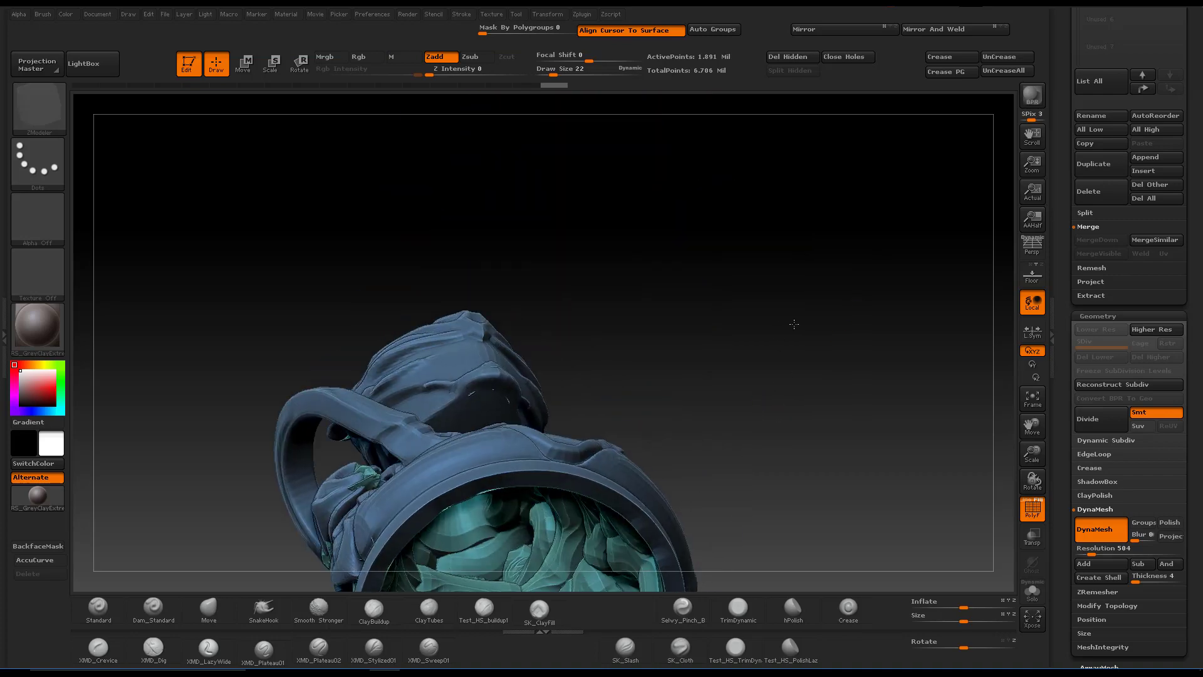
alt+drag(794, 324, 874, 203)
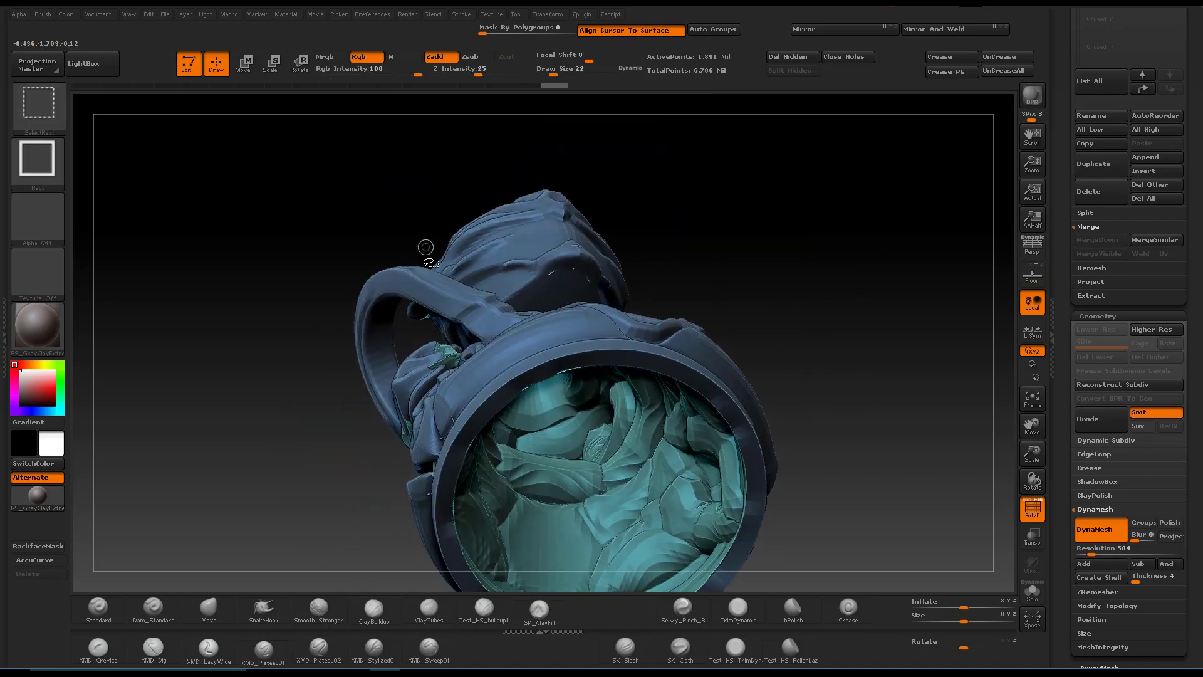
drag(841, 322, 851, 221)
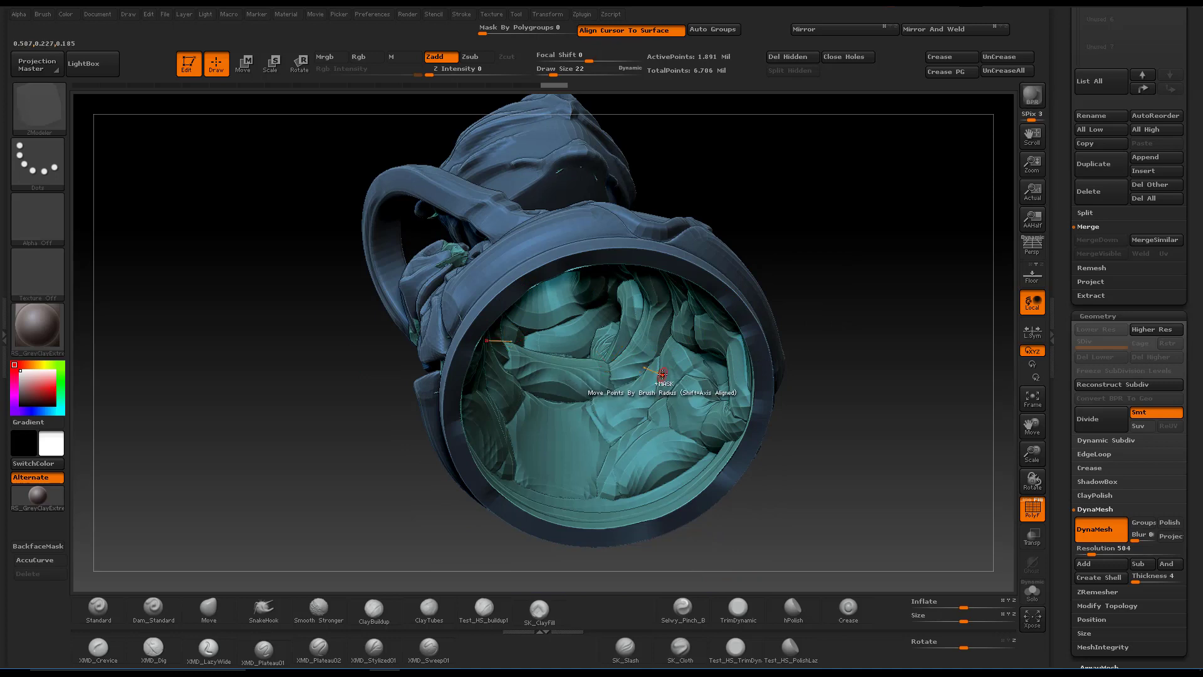
- Isolate the polygroup of the shell's inner wall and delete the hidden outer wall
key(ctrl+shift)
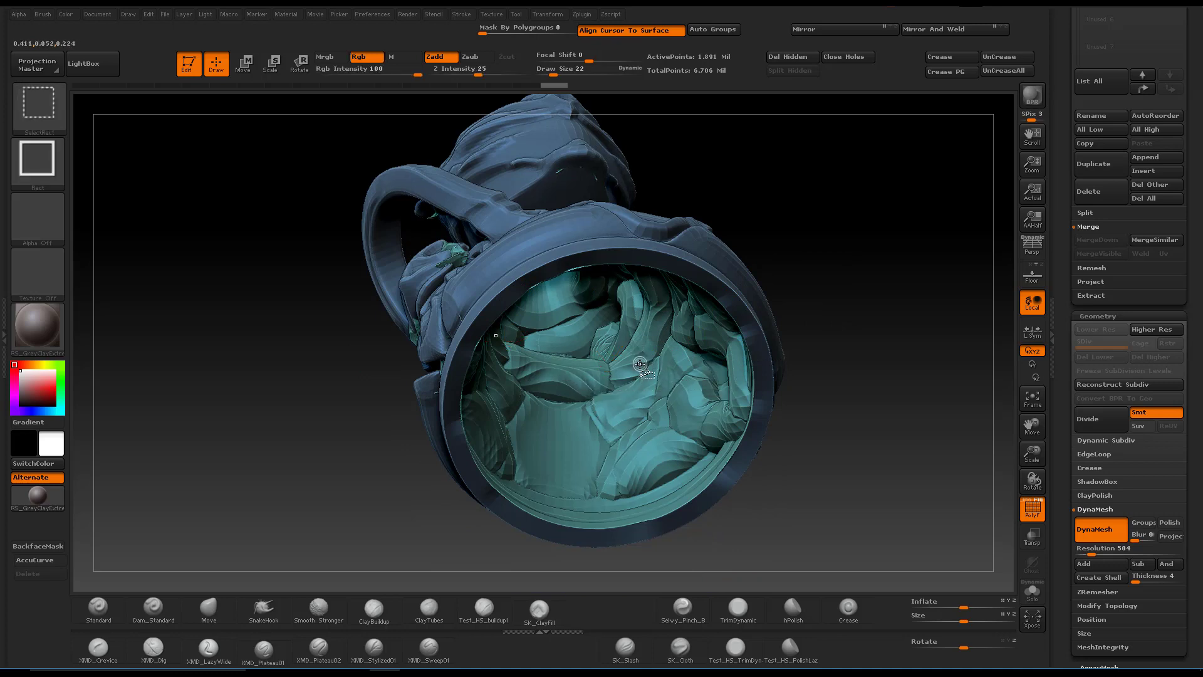
ctrl+shift+click(645, 368)
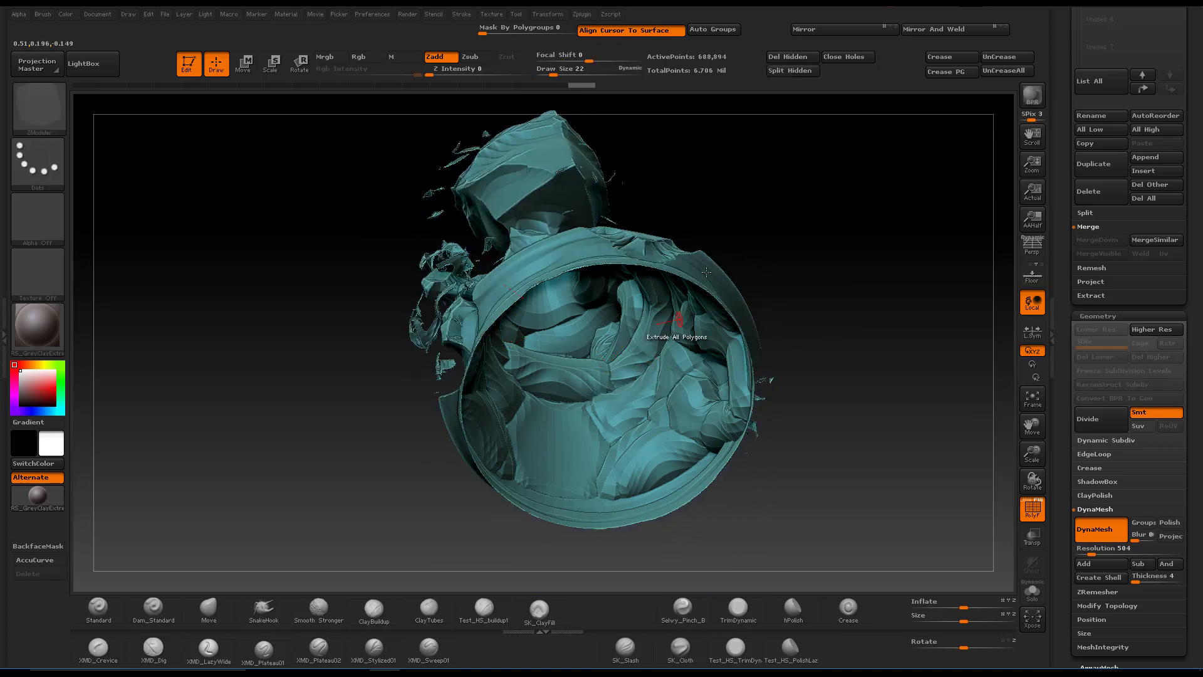
drag(776, 207, 815, 243)
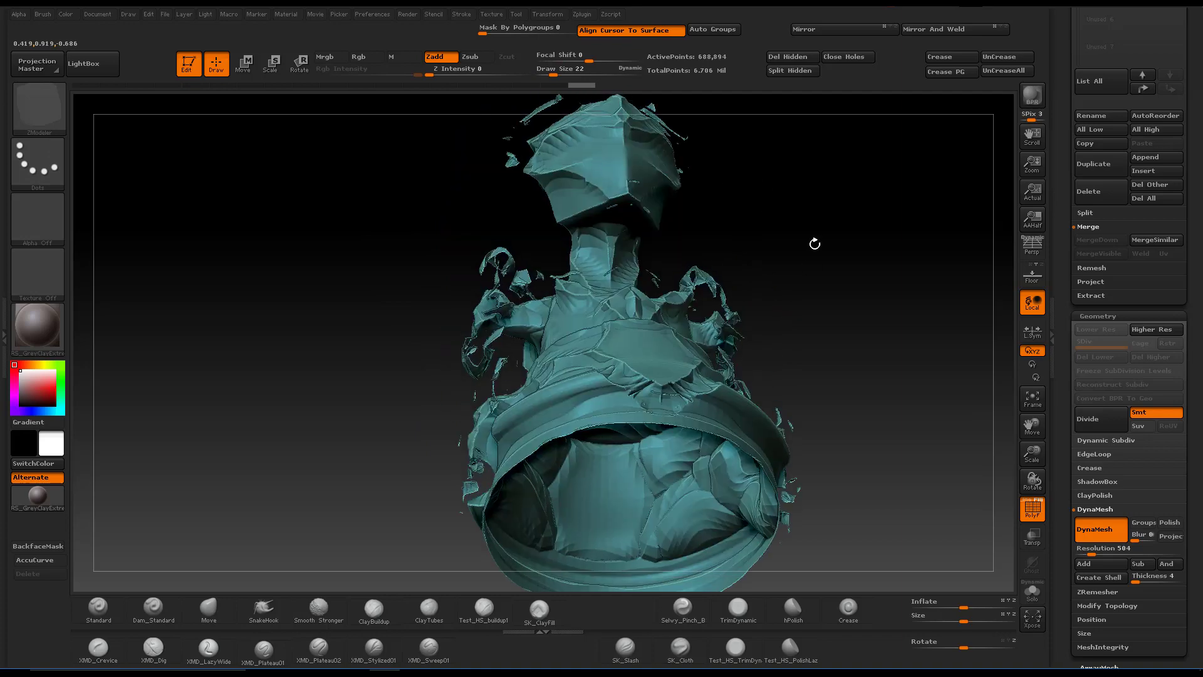
click(790, 71)
mouse_move(784, 107)
mouse_down()
mouse_move(692, 296)
mouse_move(645, 326)
mouse_move(694, 356)
mouse_move(746, 99)
mouse_up()
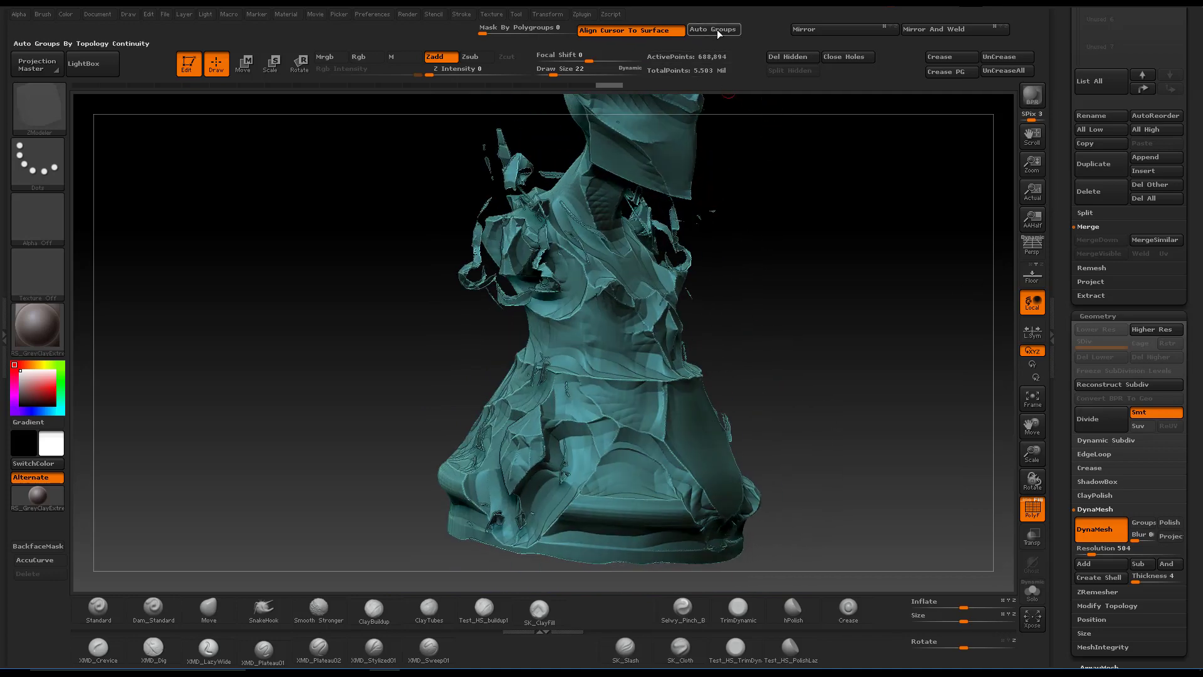
- Isolate the connected main body of the inner shell, leaving the loose floating fragments hidden
mouse_move(752, 167)
mouse_down()
mouse_move(747, 445)
mouse_move(728, 364)
mouse_move(741, 419)
mouse_up()
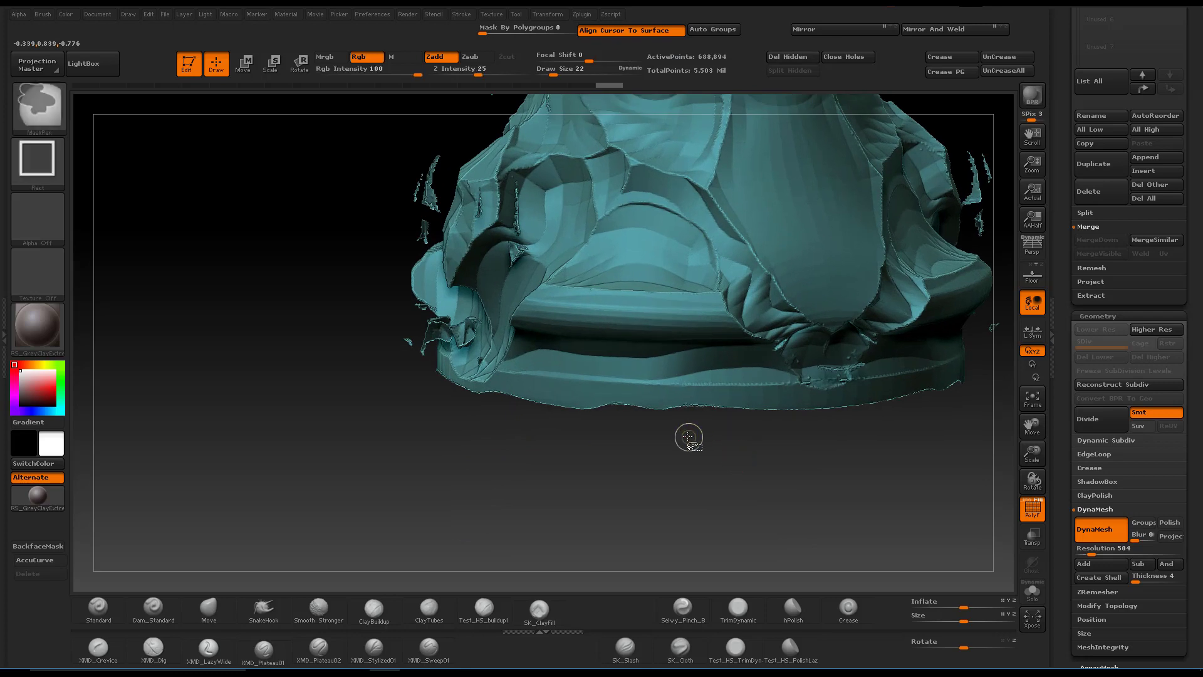
ctrl+shift+drag(633, 390, 633, 391)
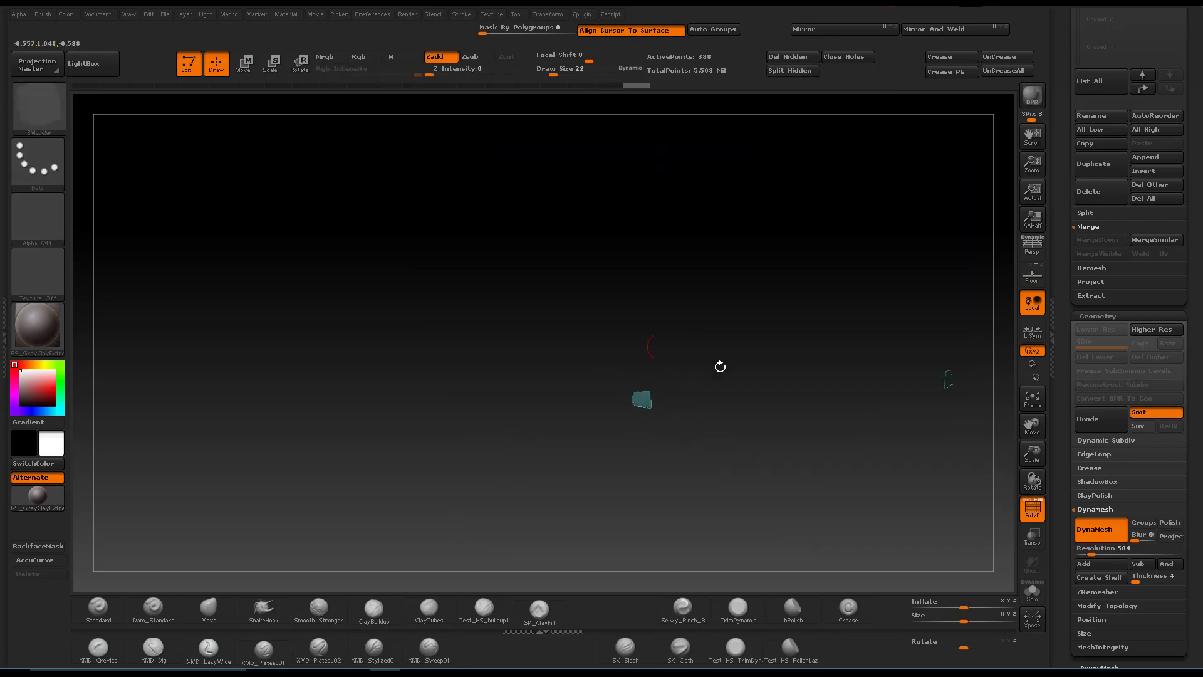
key(ctrl+shift)
ctrl+shift+click(727, 442)
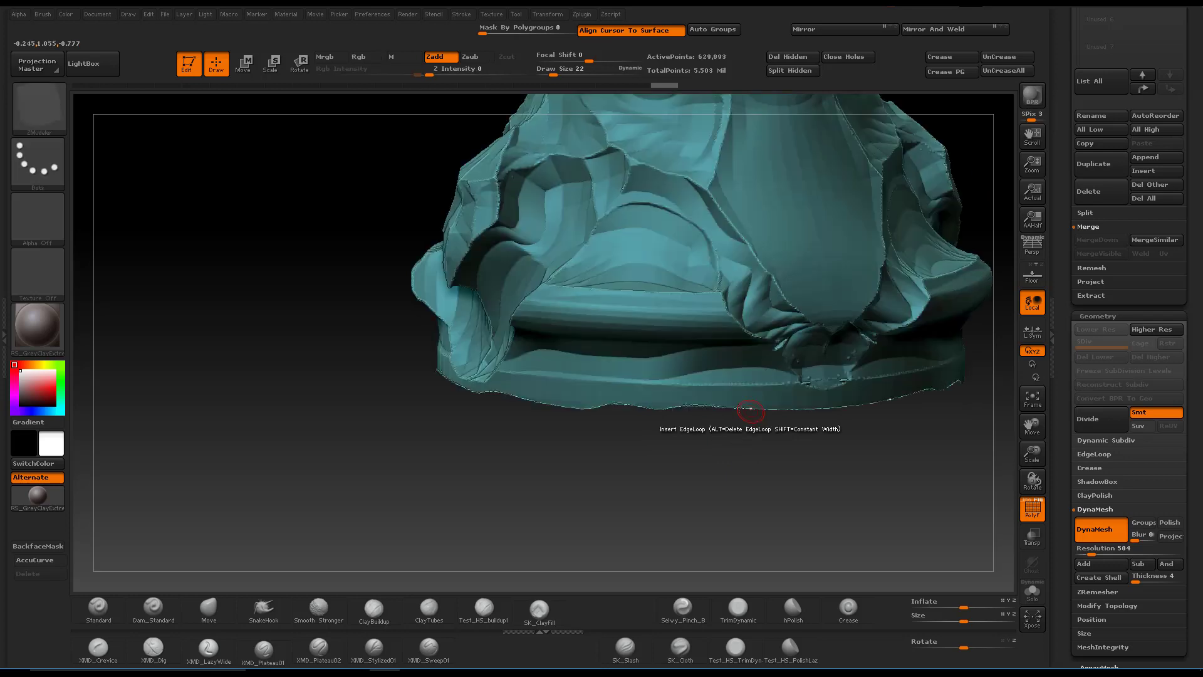
mouse_move(696, 459)
alt+mouse_down()
mouse_move(630, 558)
mouse_move(627, 354)
alt+mouse_up()
alt+right_drag(627, 354, 615, 425)
right_drag(633, 326, 791, 322)
- Delete the hidden loose fragments and remesh the remaining inner shell with DynaMesh
ctrl+shift+drag(809, 244, 857, 354)
mouse_move(612, 271)
right_down()
mouse_move(702, 275)
mouse_move(602, 273)
right_up()
ctrl+shift+drag(739, 222, 823, 402)
right_drag(824, 402, 776, 323)
click(790, 56)
mouse_move(806, 312)
mouse_down()
mouse_move(864, 317)
mouse_move(803, 317)
mouse_move(701, 363)
mouse_move(739, 333)
mouse_move(760, 285)
mouse_up()
ctrl+drag(768, 212, 822, 399)
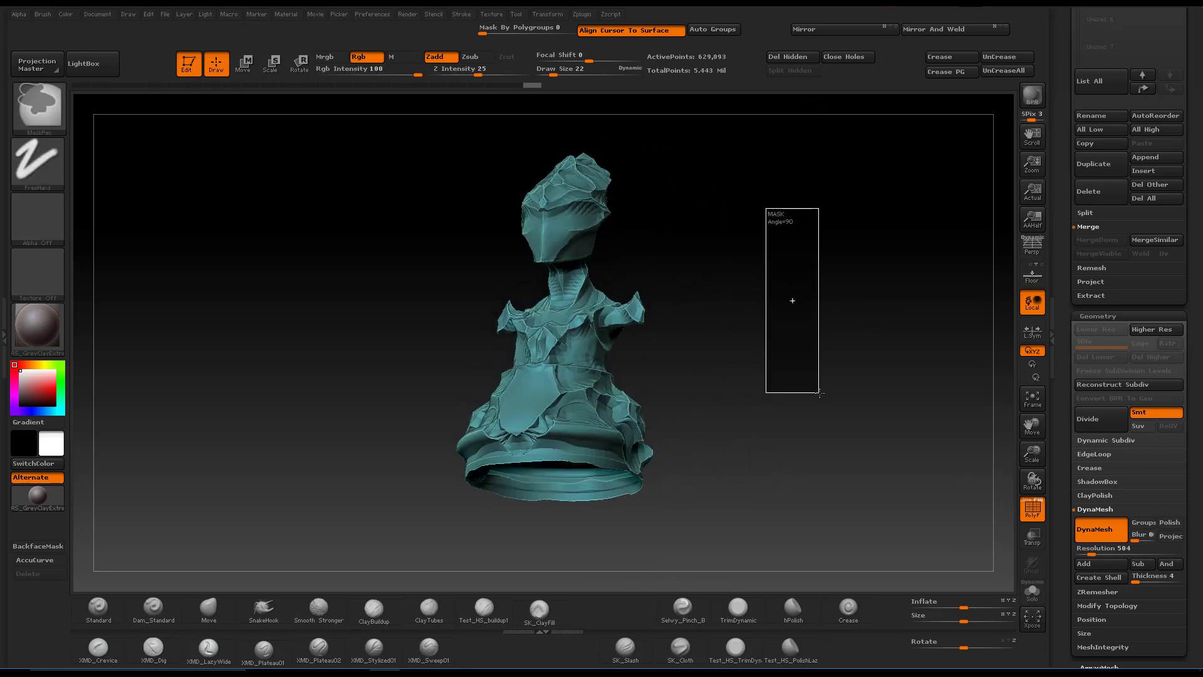
mouse_move(697, 480)
mouse_down()
mouse_move(708, 408)
mouse_move(697, 455)
mouse_move(807, 529)
mouse_up()
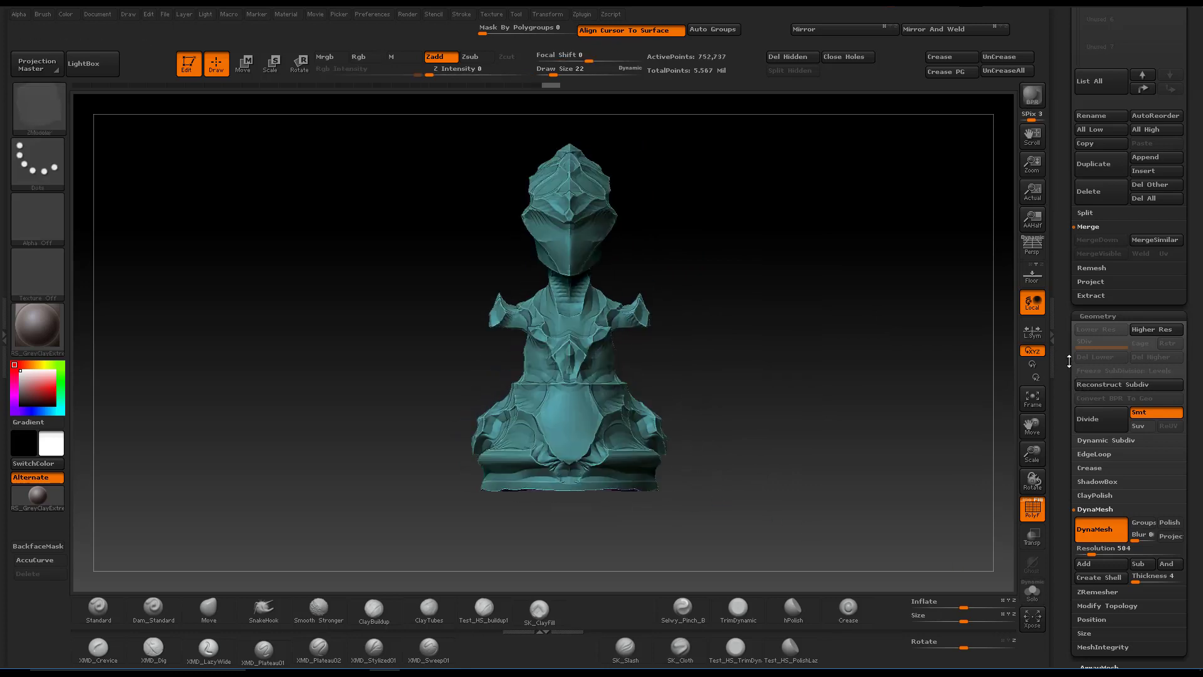
- Show the Merged_Head1 bust with transparency on and examine how the inner shell sits inside it, down to the base
drag(1069, 362, 1063, 487)
click(1176, 280)
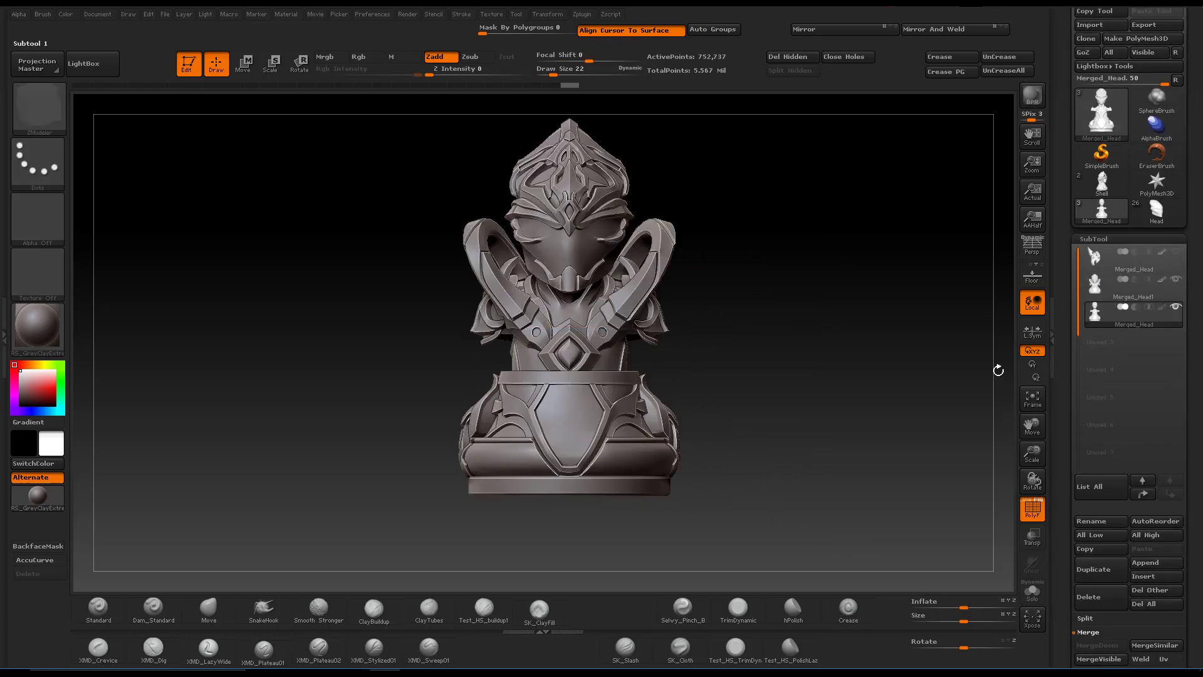
alt+drag(738, 437, 758, 275)
alt+drag(784, 388, 794, 443)
click(1033, 536)
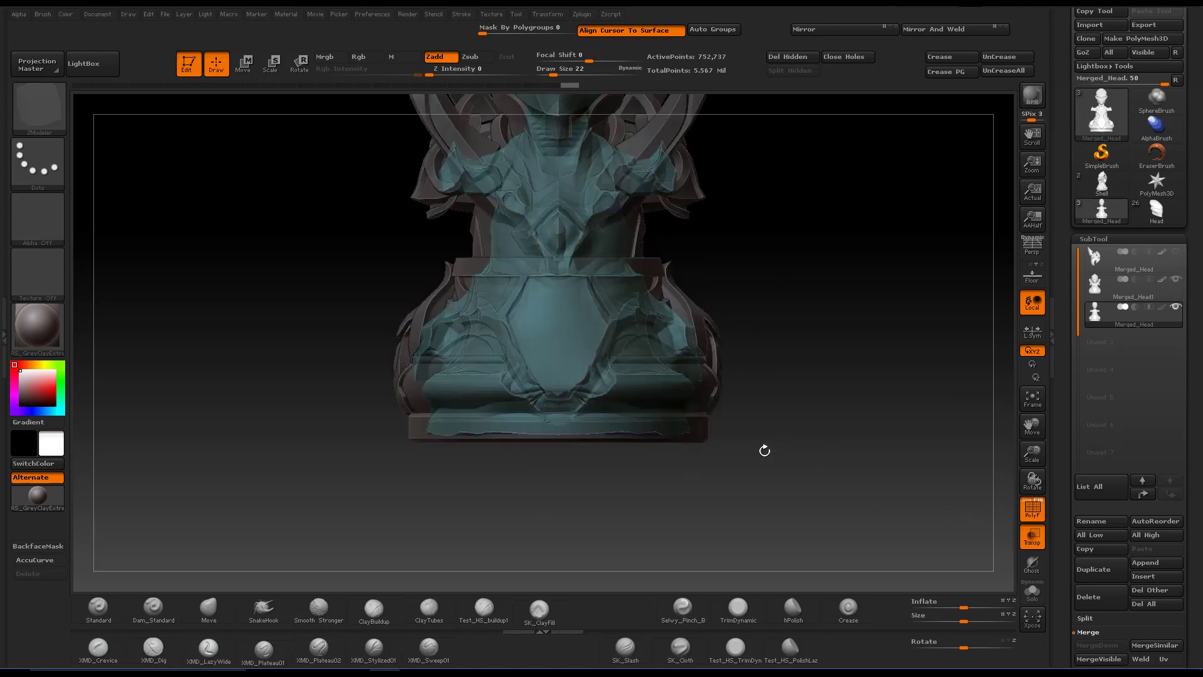
alt+drag(705, 486, 721, 535)
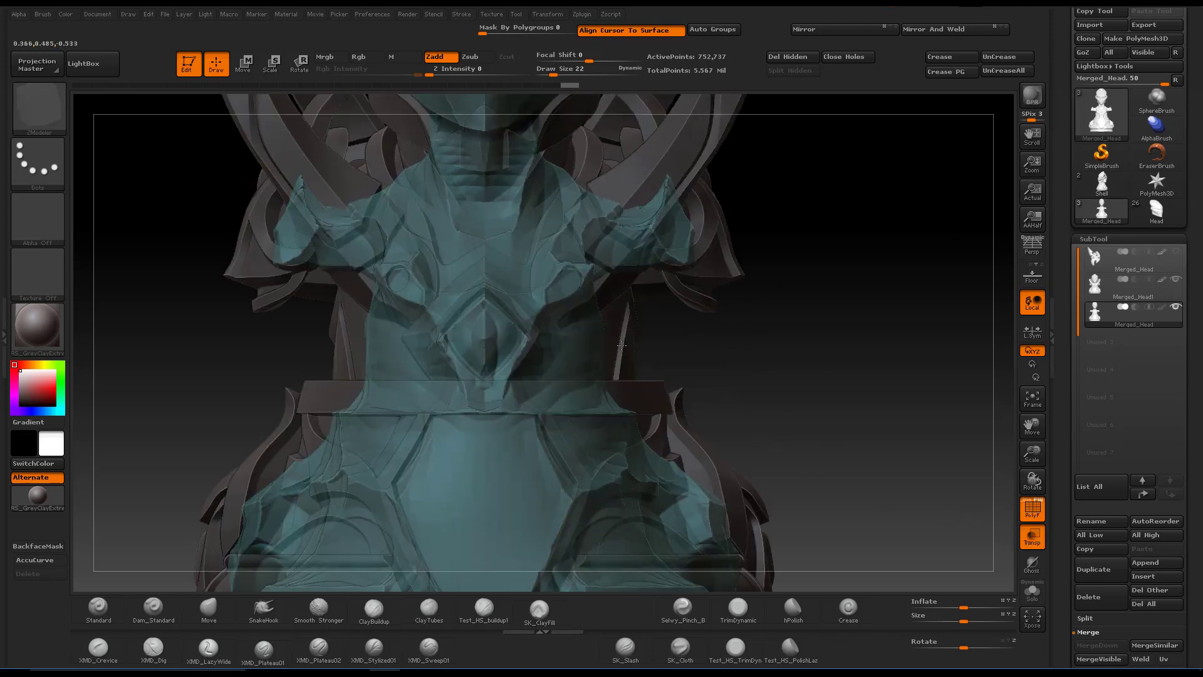
mouse_move(265, 575)
alt+mouse_down()
mouse_move(292, 348)
mouse_move(332, 265)
alt+mouse_up()
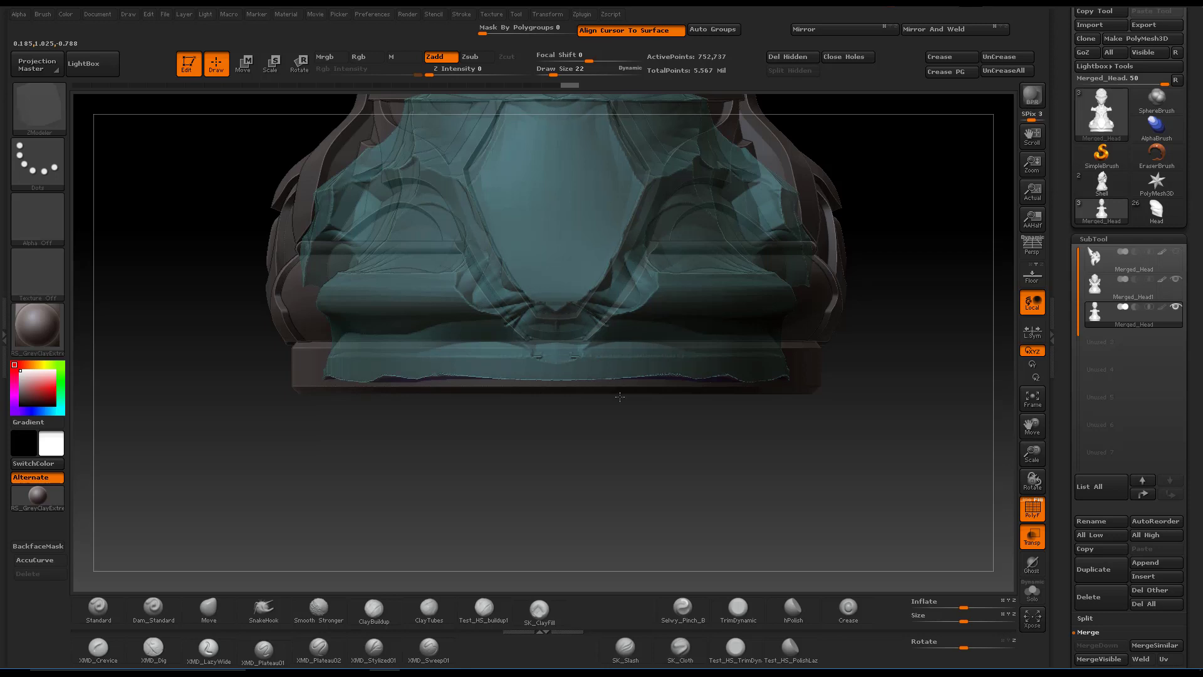
alt+drag(619, 396, 758, 375)
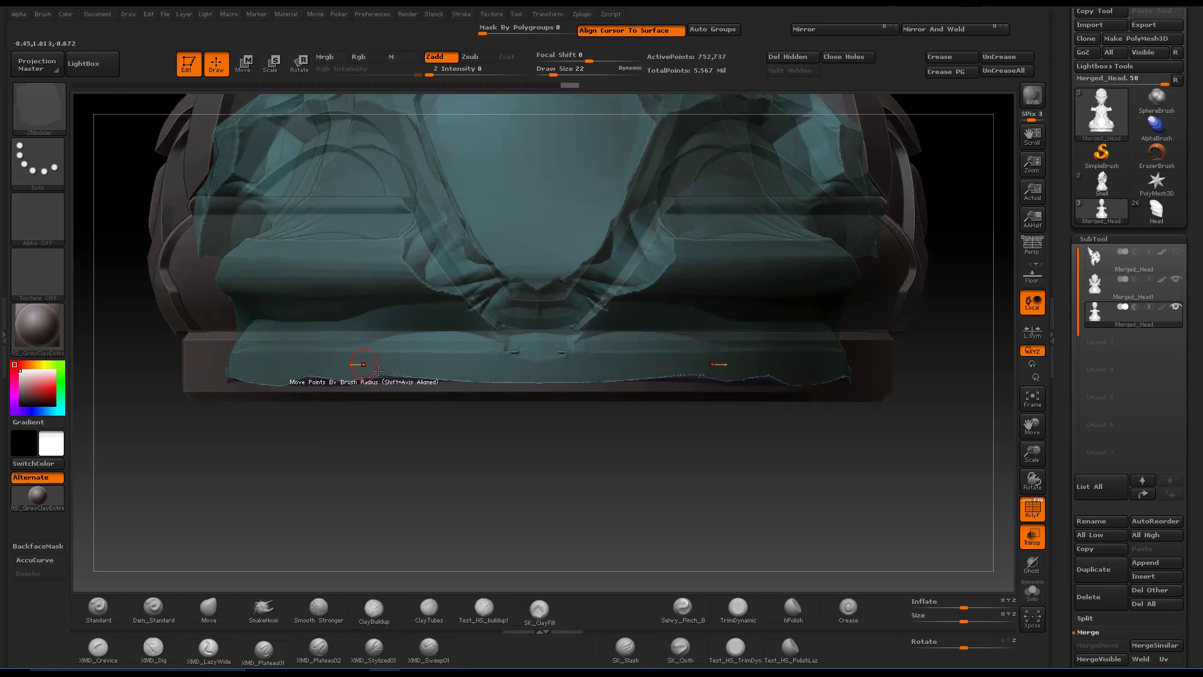
- Choose the SliceCurve brush and assign the whole inner shell to a single polygroup
key(ctrl+shift)
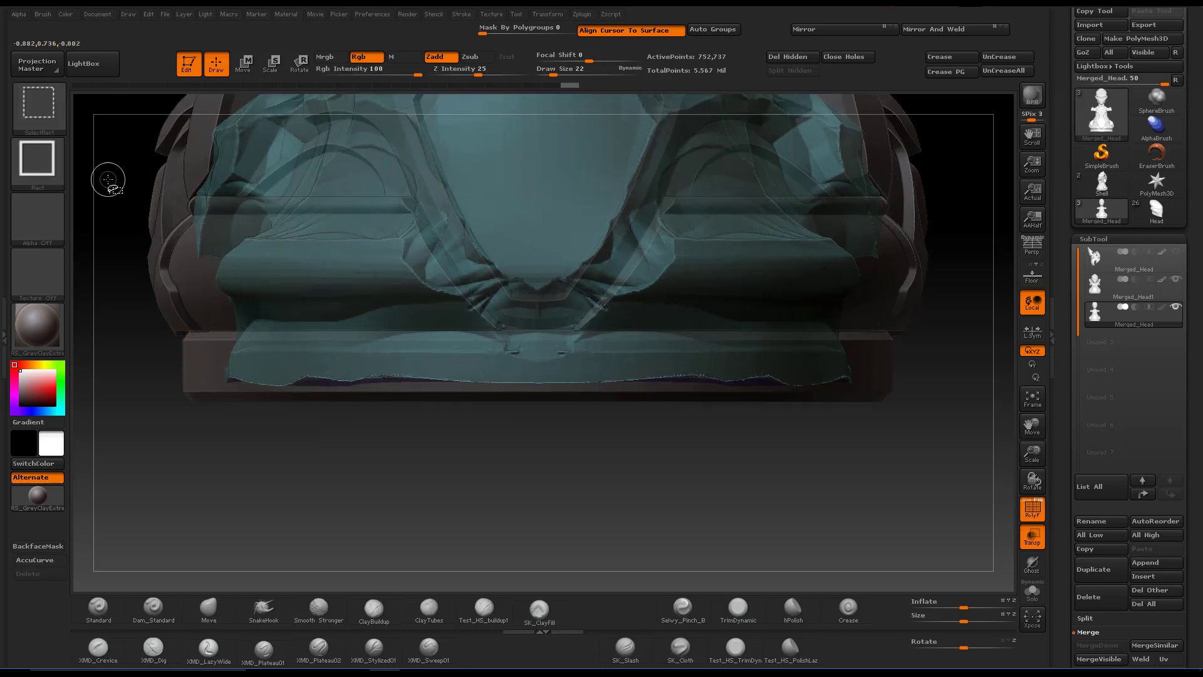
click(61, 107)
click(279, 119)
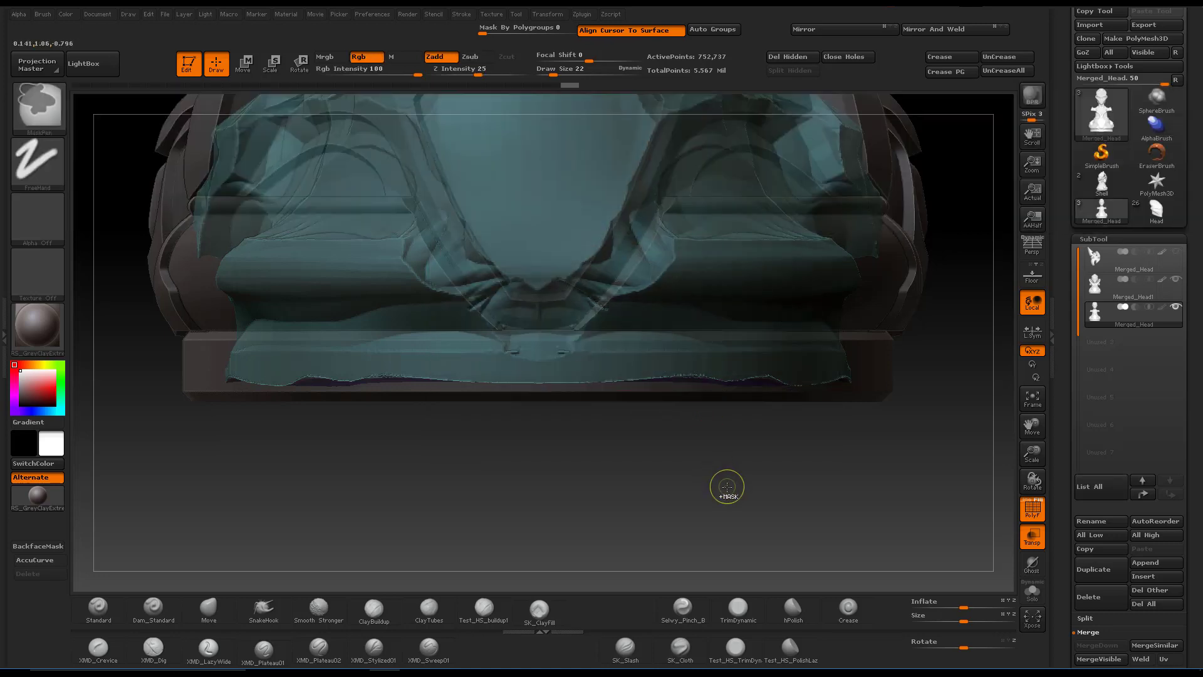
key(ctrl+w)
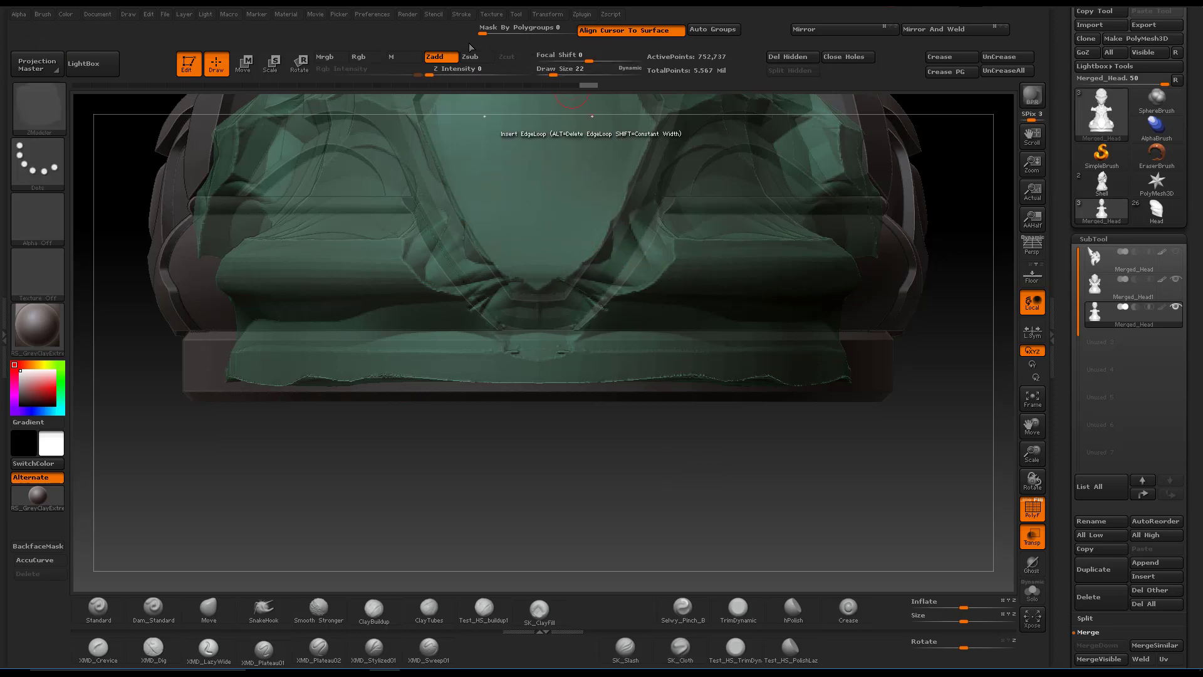
- Measure the vertical distance between the inner shell's lower band and the bust's bottom edge with a transpose line, and return to Draw mode
click(250, 75)
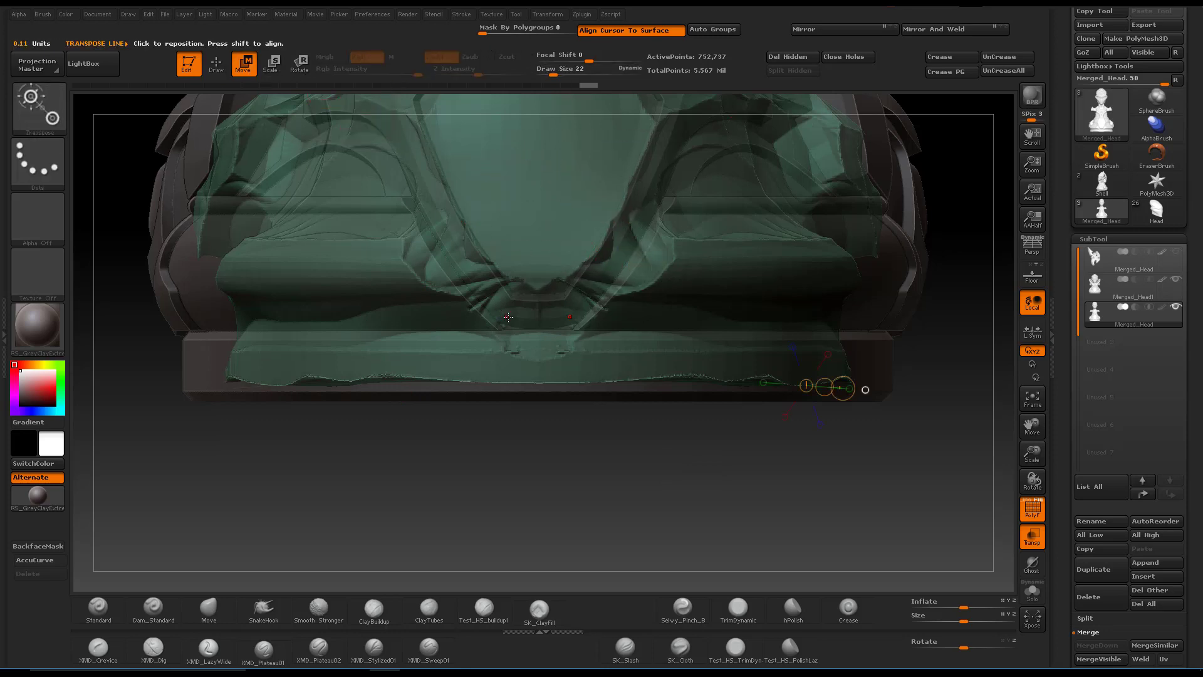
ctrl+right_drag(538, 325, 539, 365)
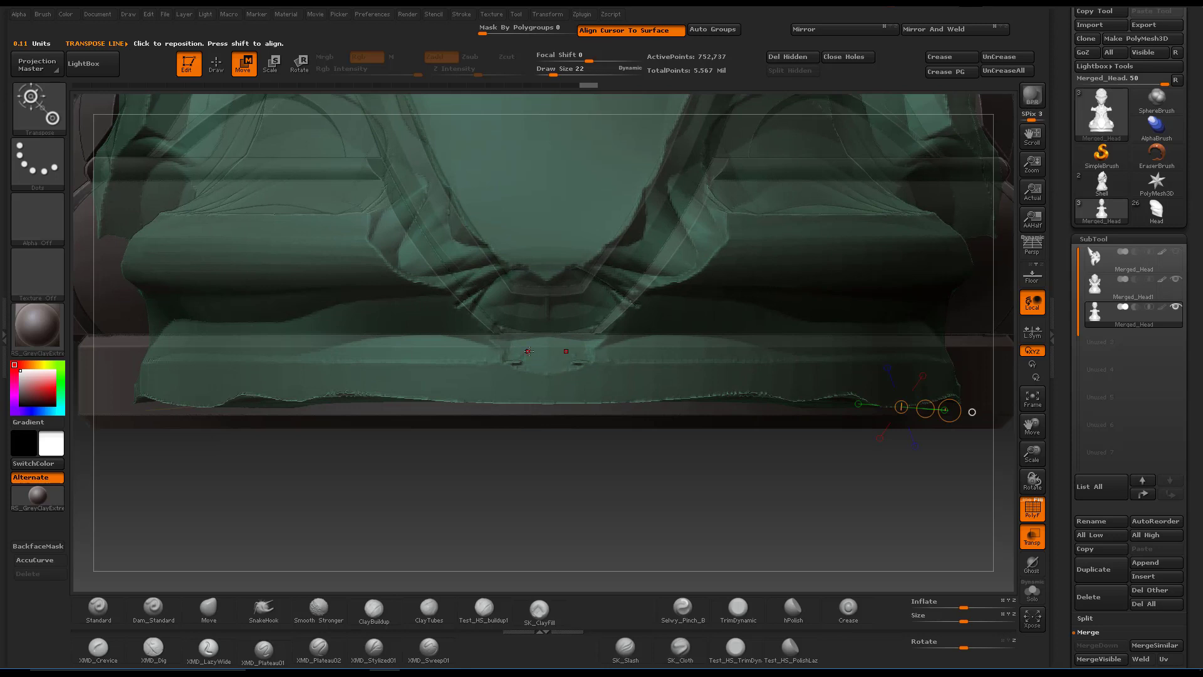
drag(529, 350, 540, 423)
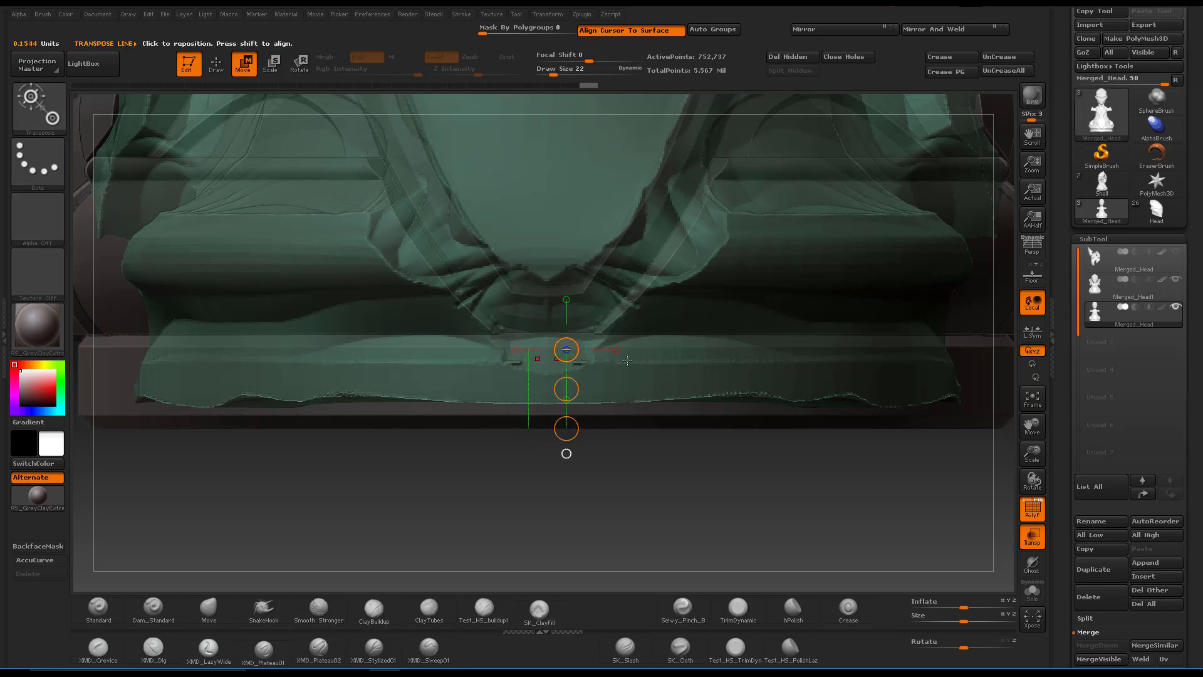
click(215, 63)
- Slice the inner shell horizontally above its ragged lower edge and hide the strip below the cut
key(ctrl+shift)
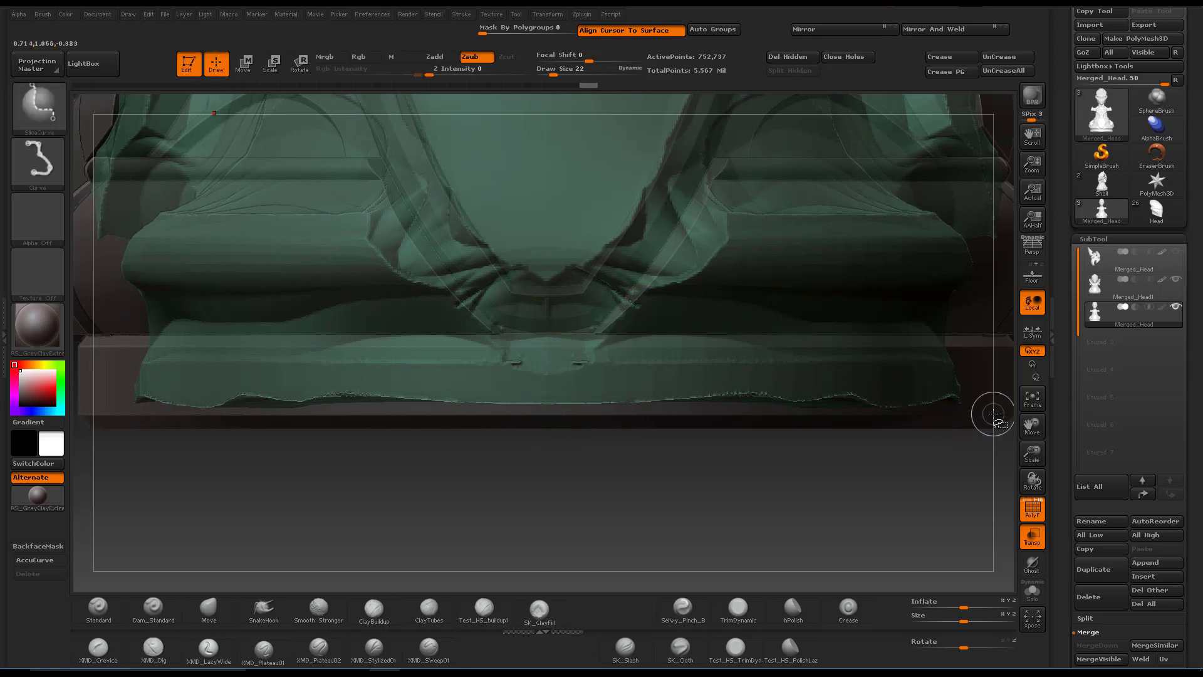
mouse_move(988, 378)
ctrl+shift+mouse_down()
mouse_move(216, 450)
mouse_move(178, 383)
mouse_move(97, 371)
ctrl+shift+mouse_up()
ctrl+shift+click(40, 113)
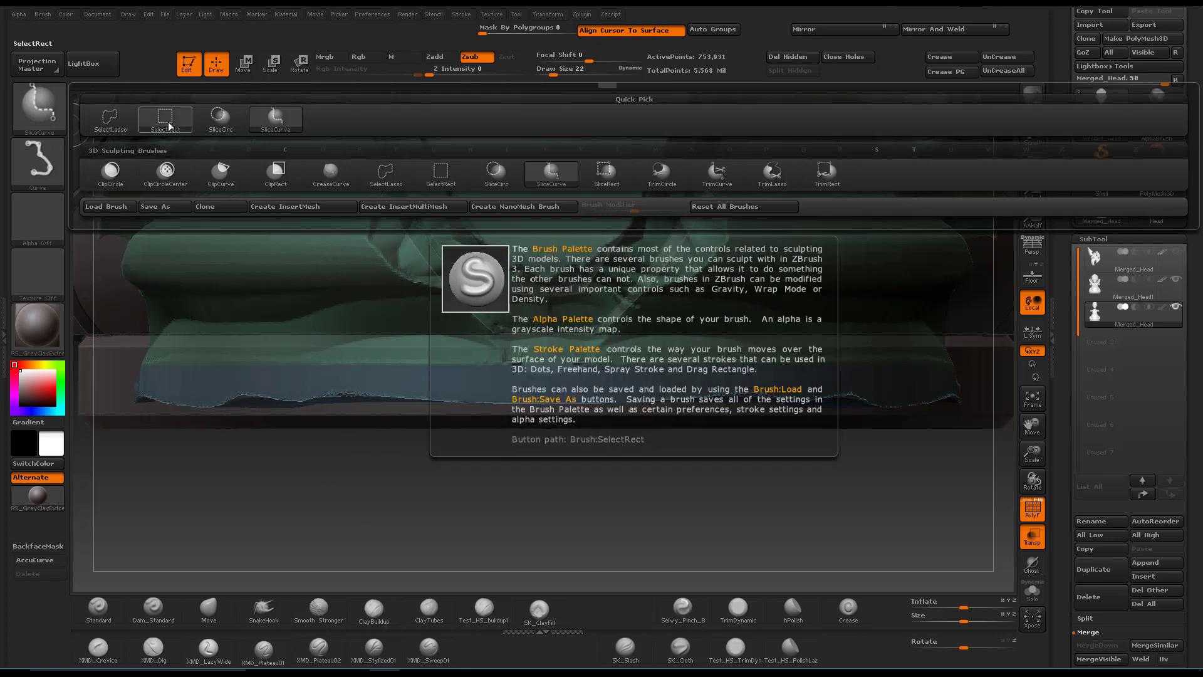
ctrl+shift+click(168, 124)
ctrl+shift+click(523, 390)
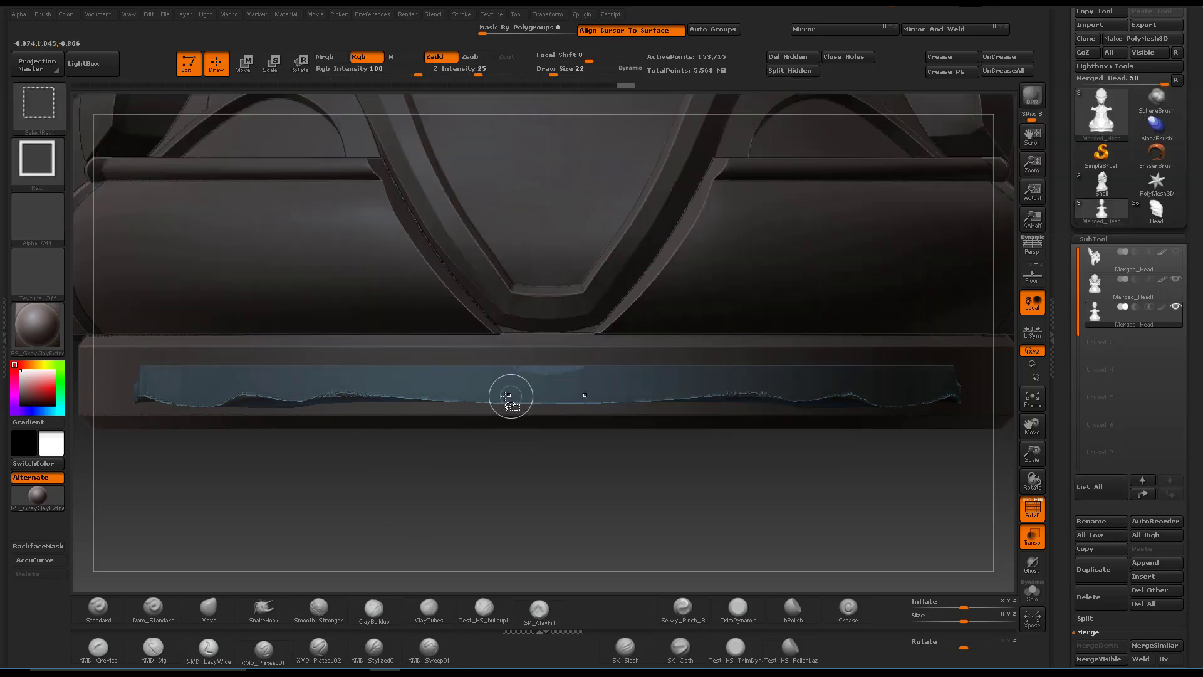
ctrl+shift+click(669, 502)
key(f)
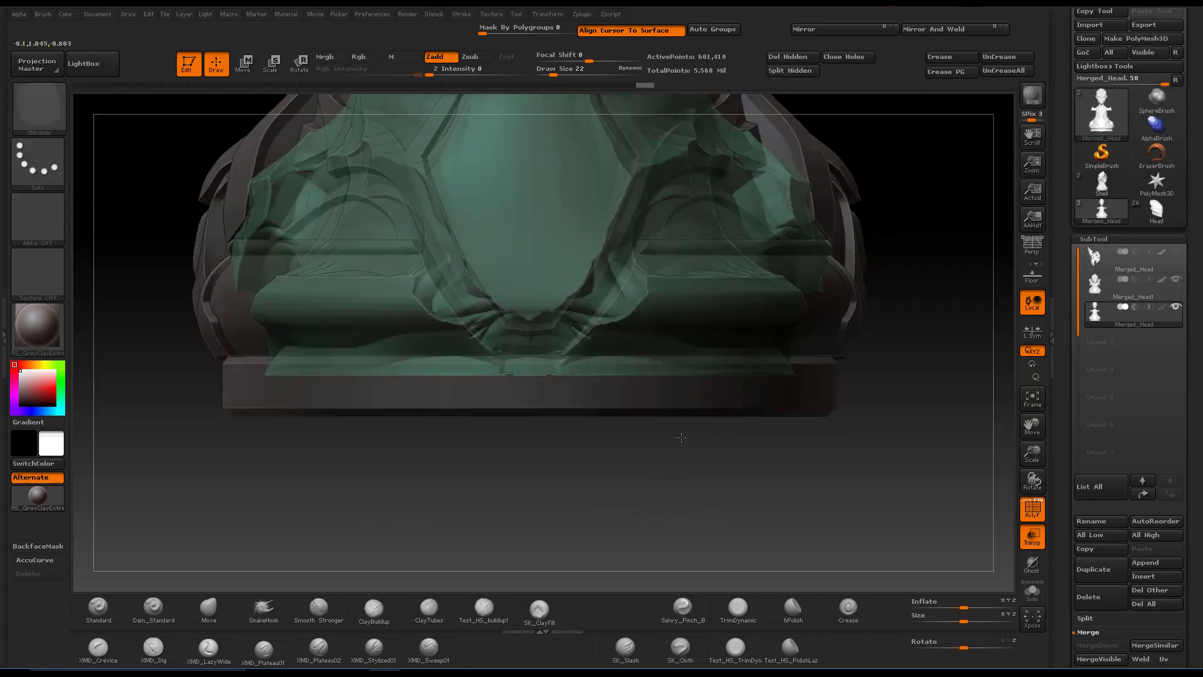
- Delete the hidden bottom strip in Solo mode, remesh the inner shell with DynaMesh, and check it inside the transparent bust
click(1032, 590)
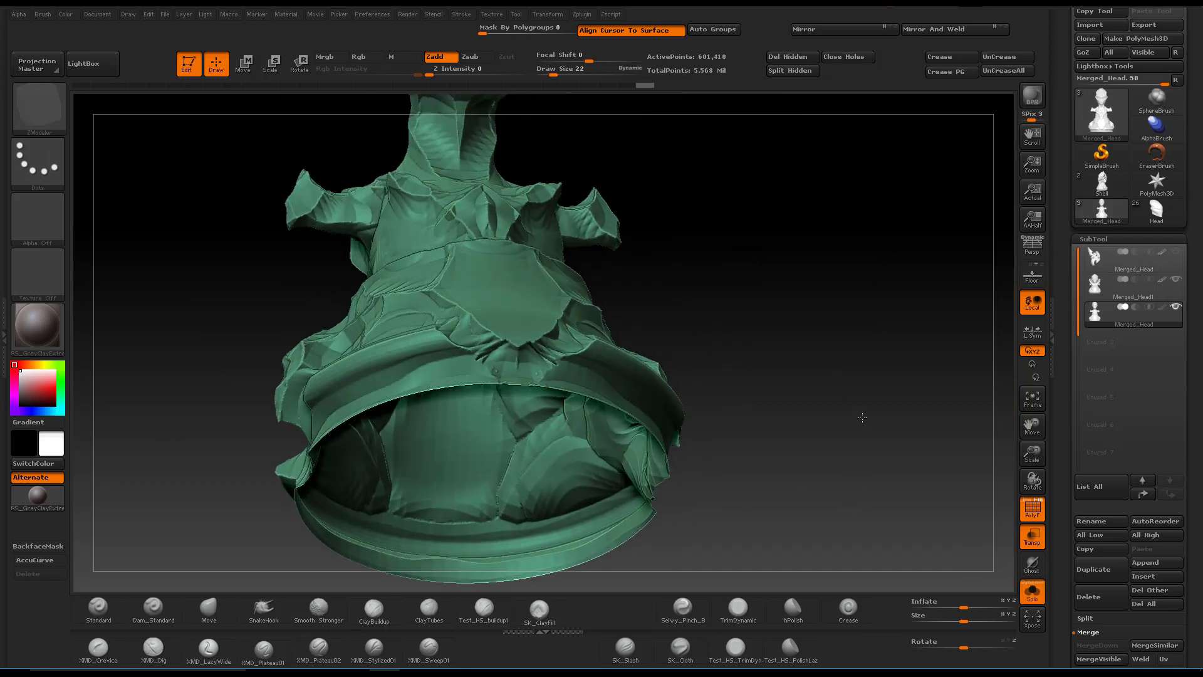
click(787, 56)
mouse_move(791, 200)
ctrl+mouse_down()
mouse_move(844, 404)
mouse_move(865, 401)
mouse_move(829, 381)
mouse_move(886, 456)
ctrl+mouse_up()
click(1032, 595)
mouse_move(870, 323)
alt+mouse_down()
mouse_move(860, 361)
mouse_move(876, 344)
alt+mouse_up()
alt+drag(836, 262, 810, 251)
drag(800, 339, 795, 432)
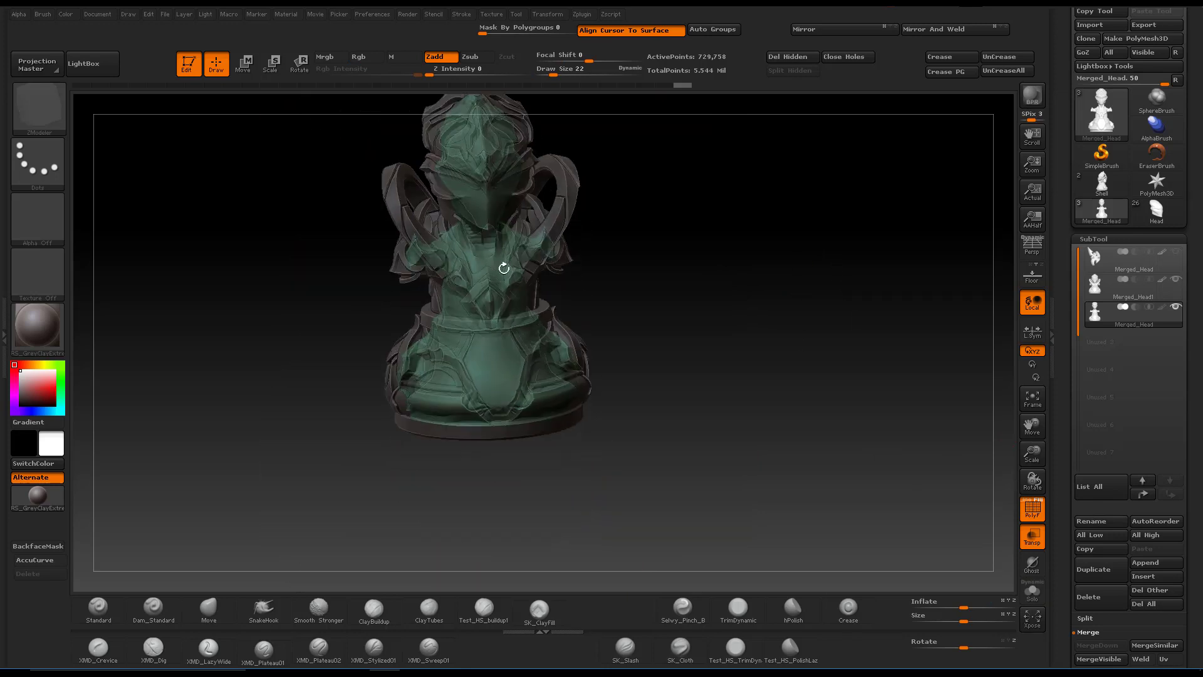
mouse_move(641, 269)
mouse_down()
mouse_move(707, 252)
mouse_move(652, 250)
mouse_move(730, 336)
mouse_move(725, 266)
mouse_move(623, 424)
mouse_move(679, 282)
mouse_move(664, 290)
mouse_move(633, 254)
mouse_up()
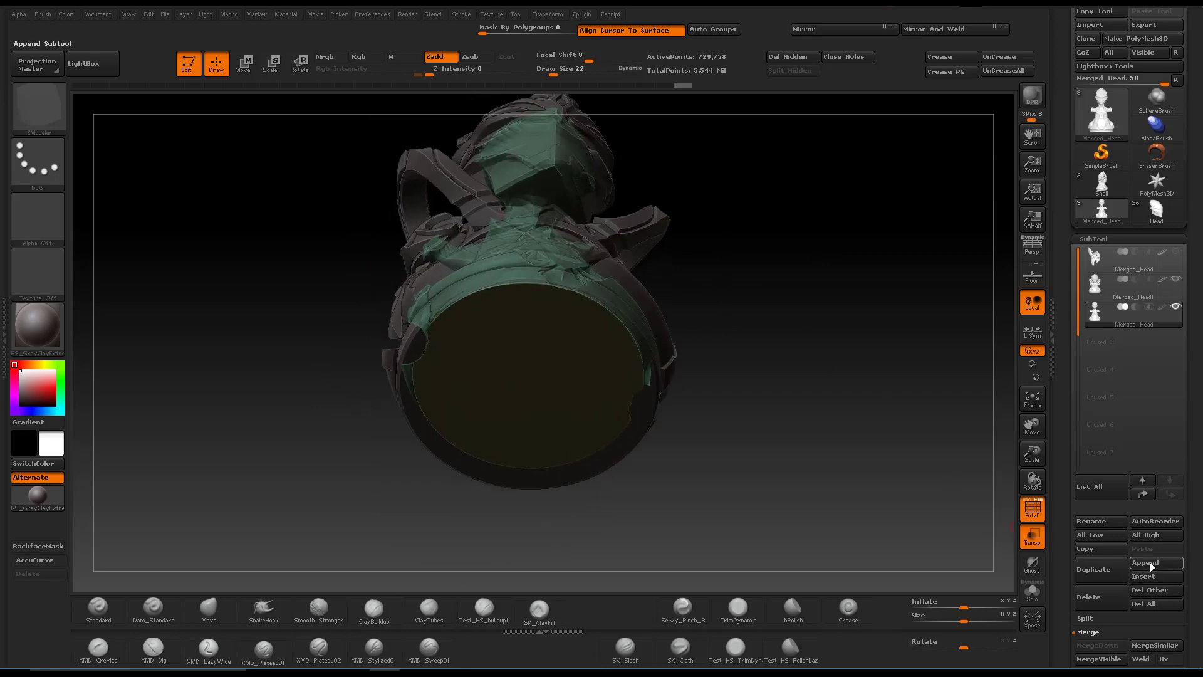
- Append a cylinder subtool and shrink it to about half the width of the bust's base, viewed from the front
click(1149, 562)
click(774, 459)
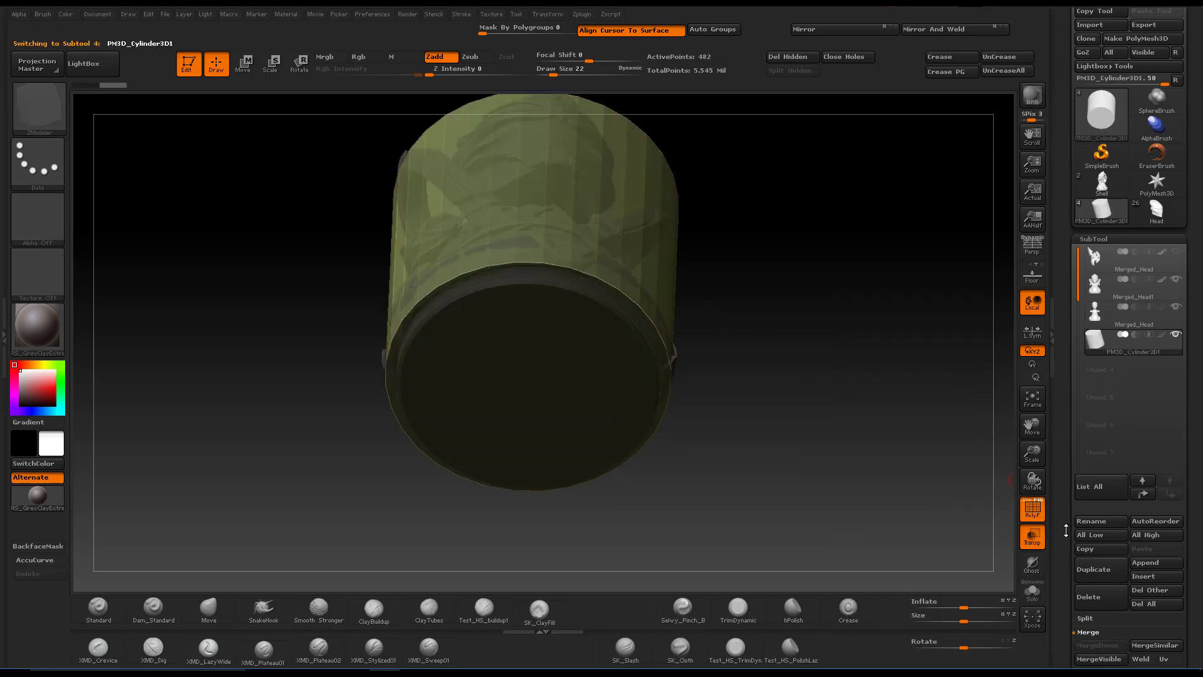
drag(1064, 500, 1065, 358)
drag(1128, 470, 1051, 340)
drag(1067, 252, 1062, 451)
drag(896, 376, 816, 282)
alt+drag(722, 187, 716, 346)
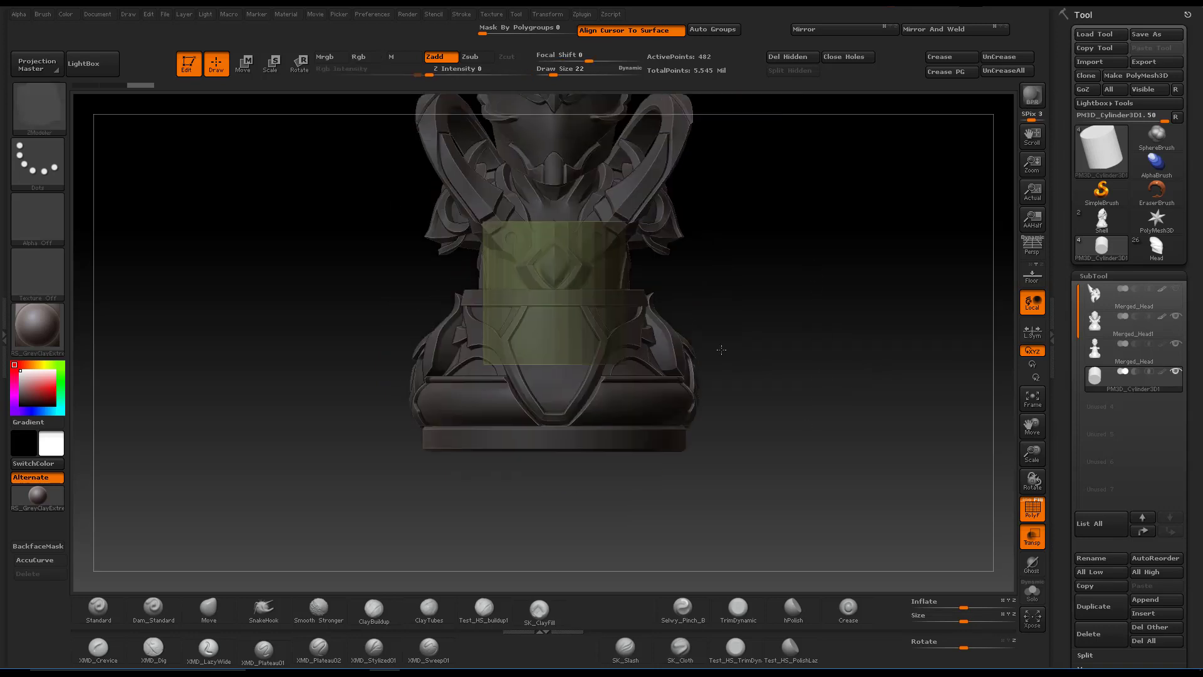
- Move the cylinder straight down so that its upper edge sits inside the bust's base and its lower end sticks out below
click(244, 64)
shift+drag(512, 312, 513, 446)
drag(513, 379, 572, 509)
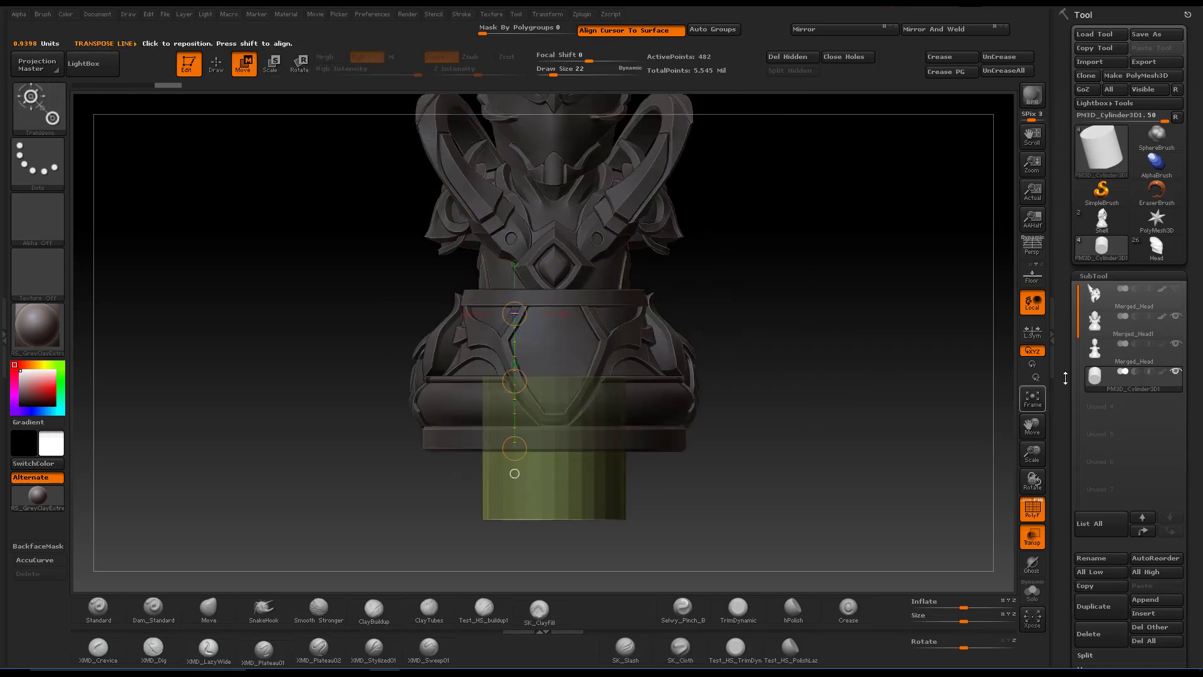
- Merge the inner shell subtool down with the cylinder into a single inner volume
click(1098, 349)
scroll(1059, 482, down, 5)
click(1096, 419)
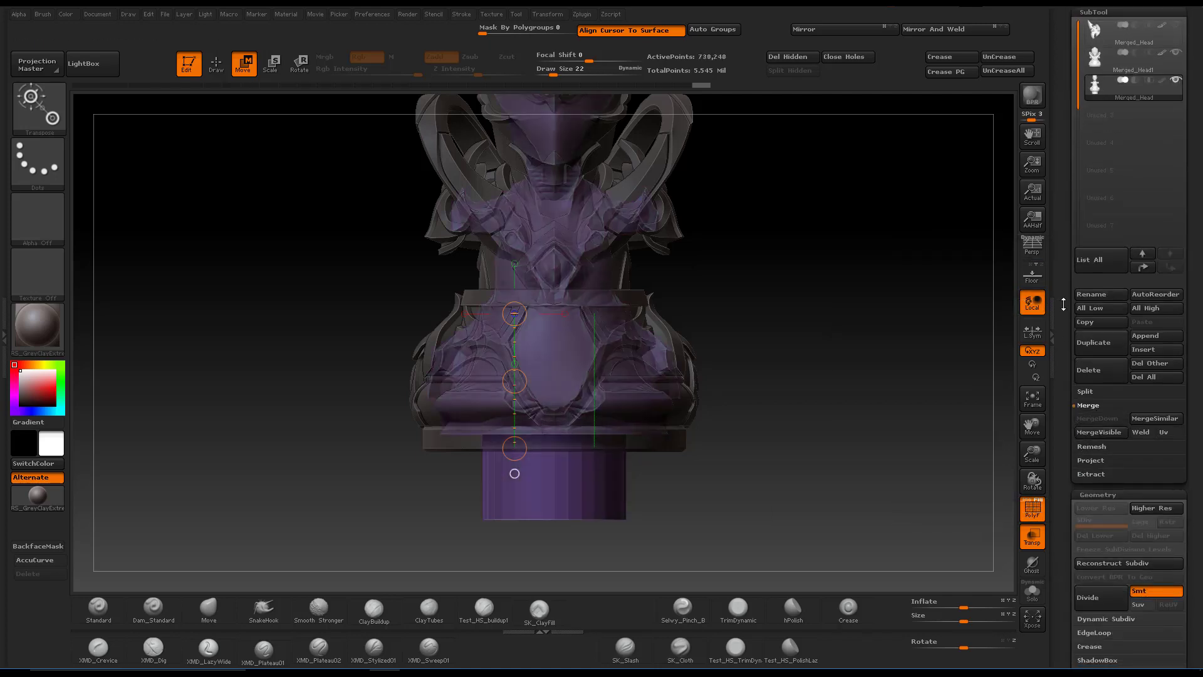
scroll(1057, 444, up, 3)
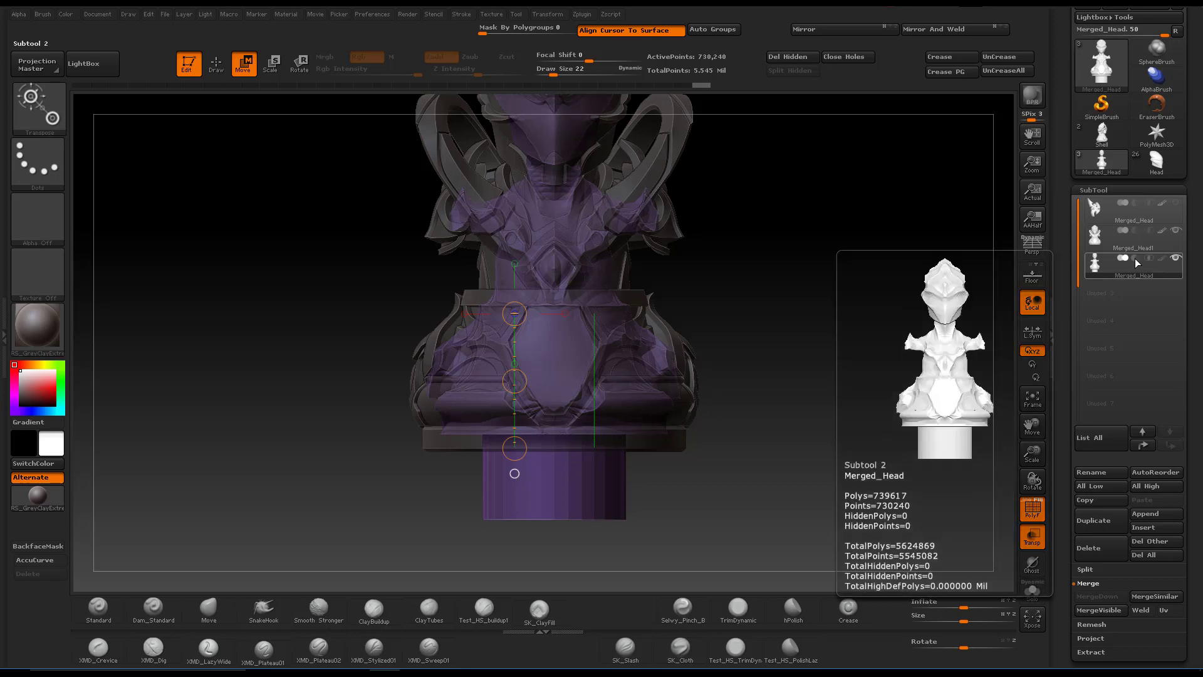
- Merge the bust with the inner volume as a subtraction, turn off transparency, and remesh with DynaMesh to hollow the bust
click(1095, 241)
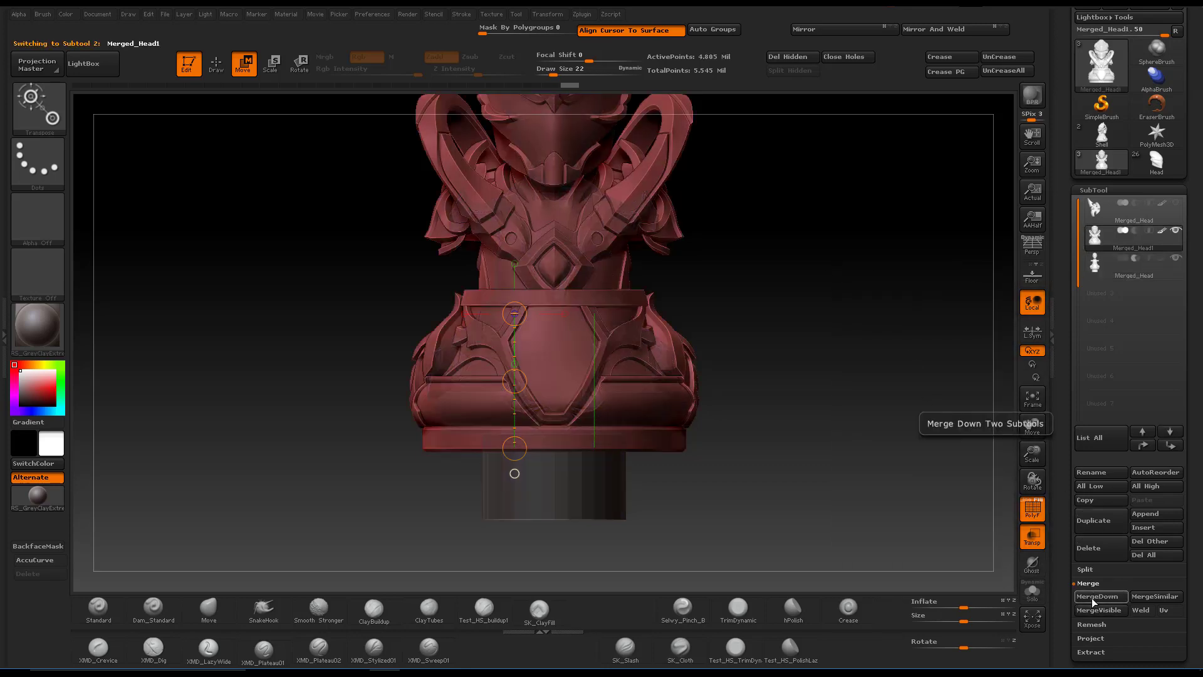
click(1033, 537)
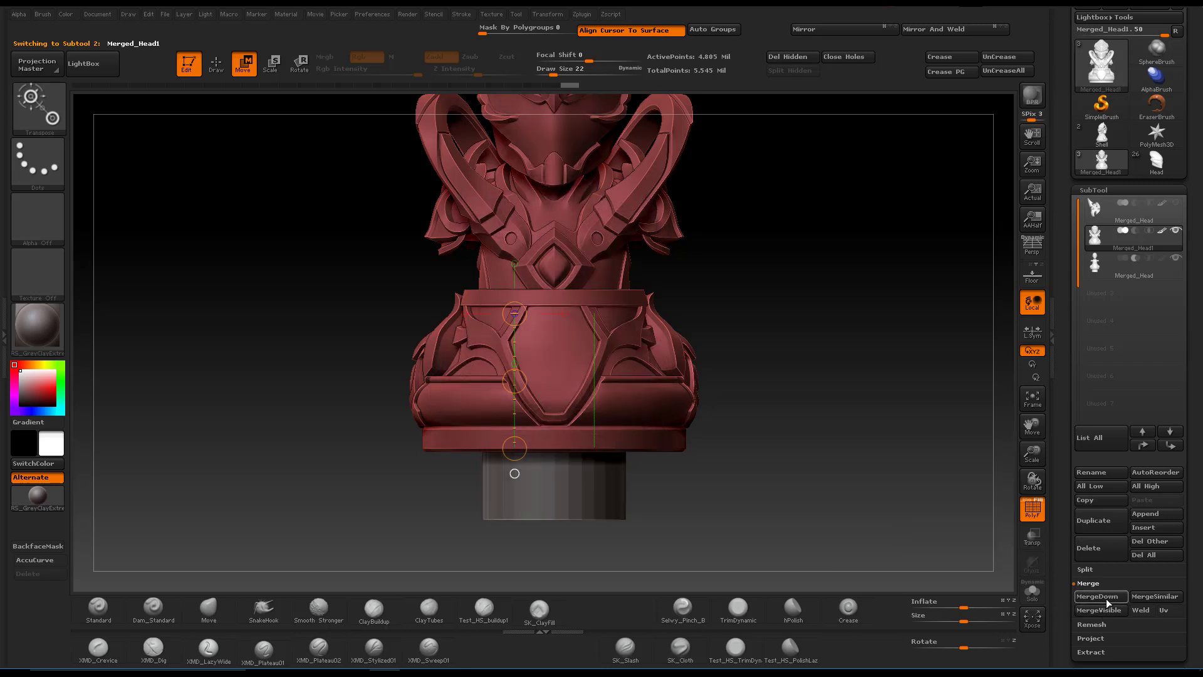
click(1107, 601)
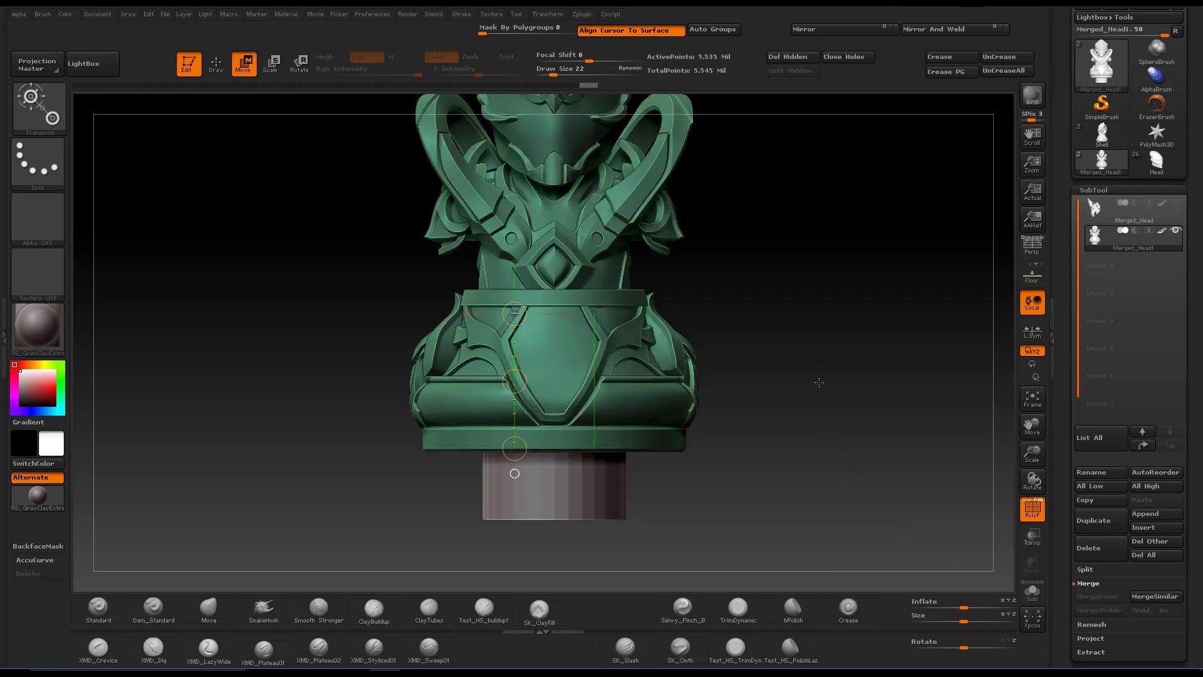
ctrl+drag(776, 192, 910, 483)
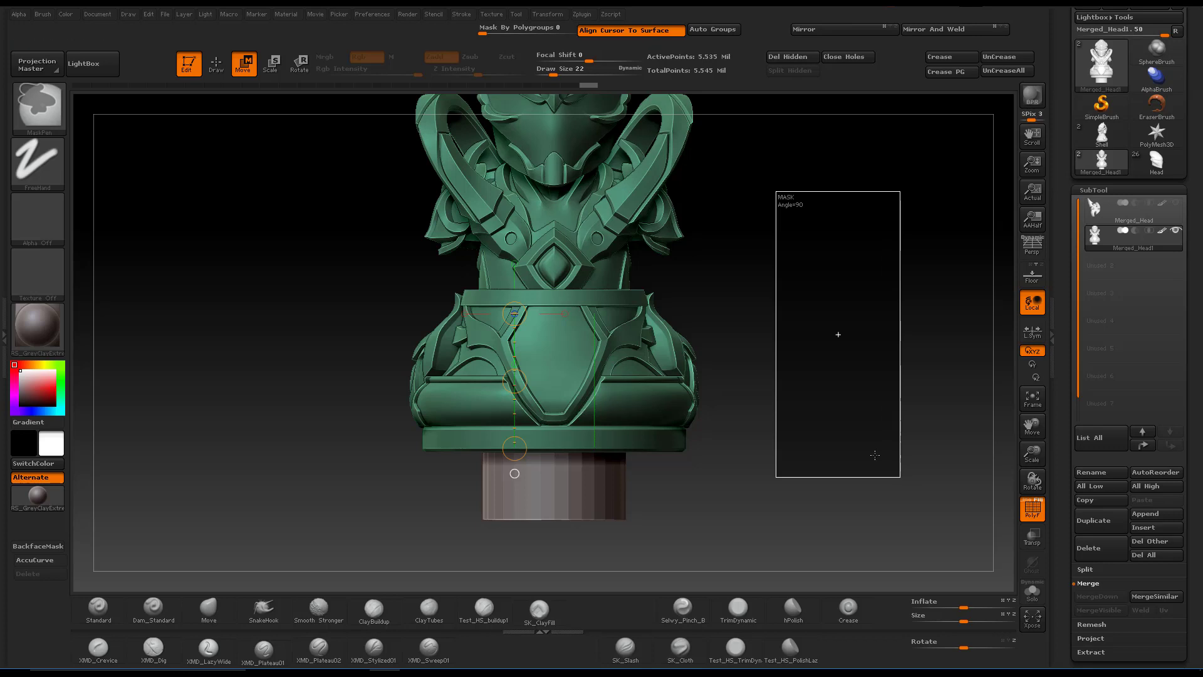
- Merge the emblem subtool down into the hollowed bust and remesh the result with DynaMesh at resolution 904
click(1105, 212)
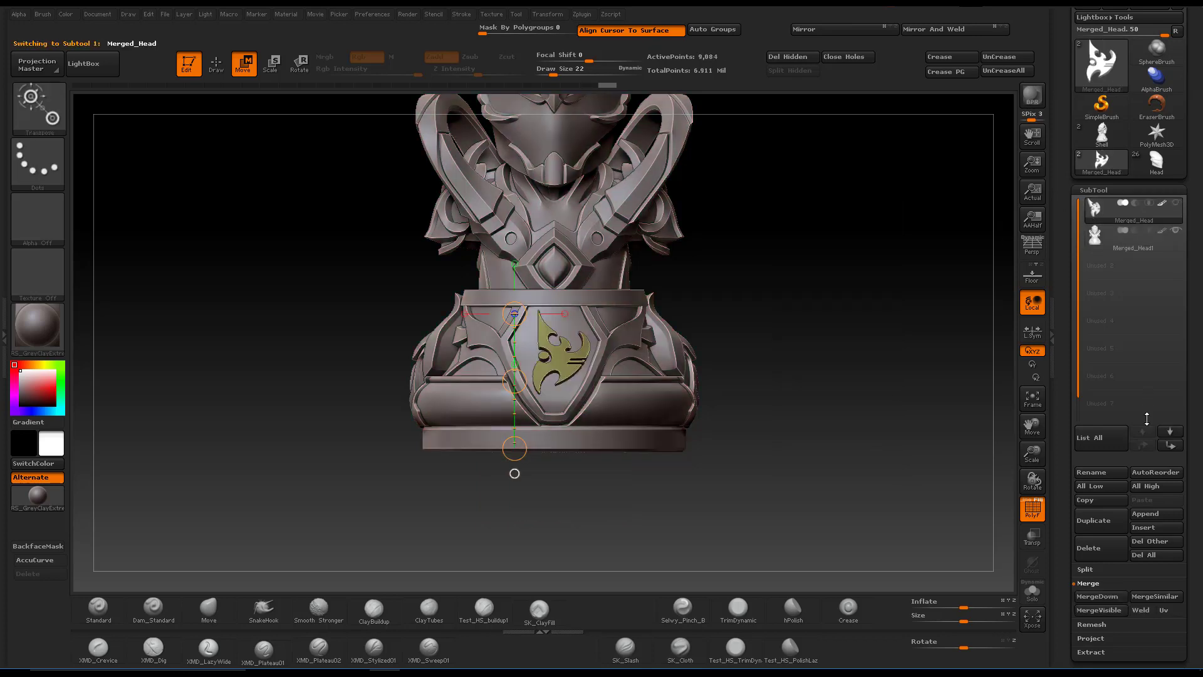
click(1092, 598)
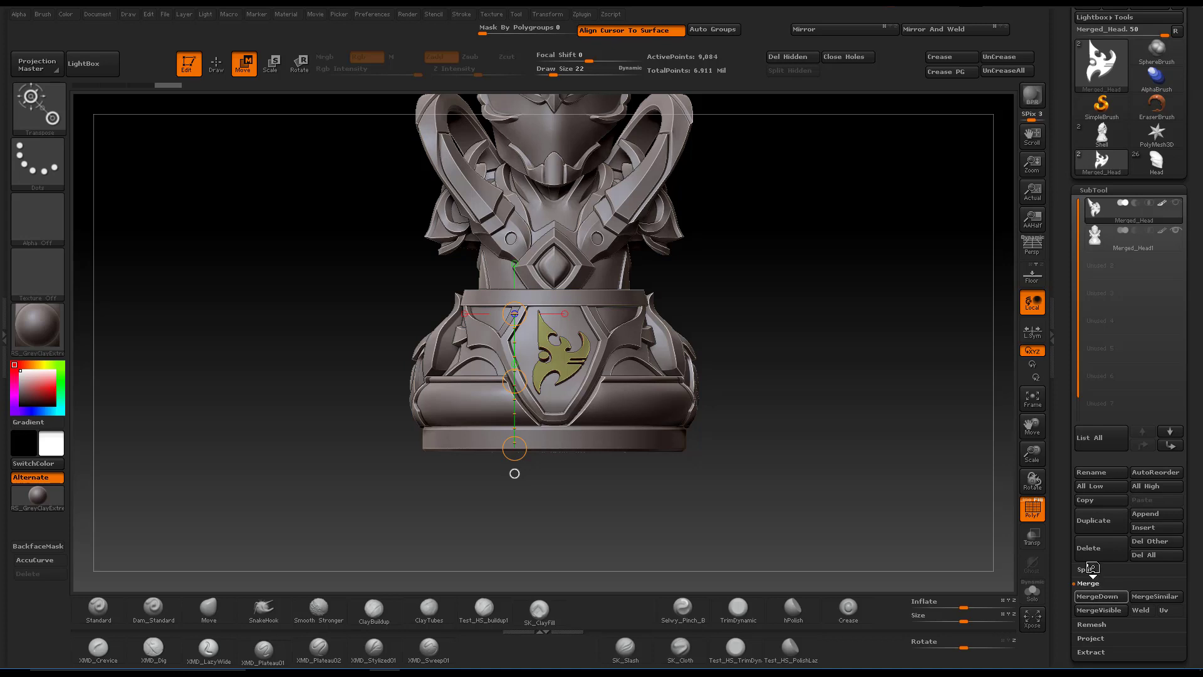
drag(1063, 537, 1054, 409)
click(1166, 469)
click(1107, 481)
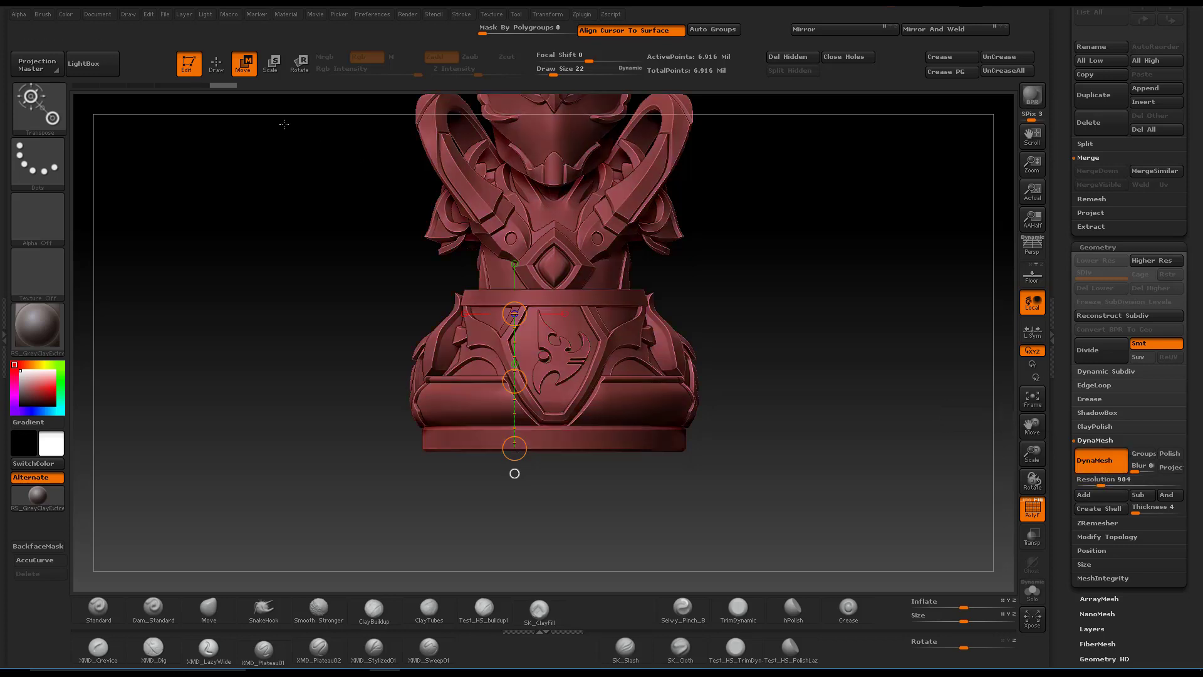
- Return to Draw mode, examine the hollowed bust from below and from the front, and set the Draw Size to 126
click(218, 70)
mouse_move(867, 379)
mouse_down()
mouse_move(867, 271)
mouse_move(794, 348)
mouse_up()
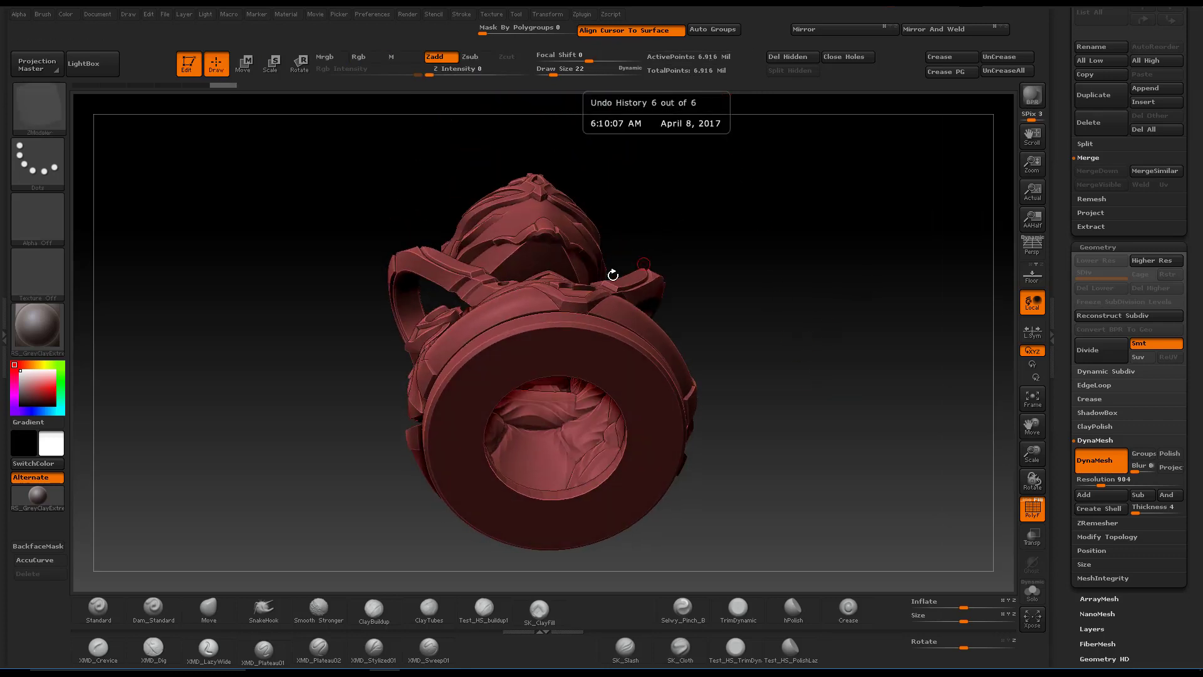
right_drag(593, 344, 599, 360)
key(p)
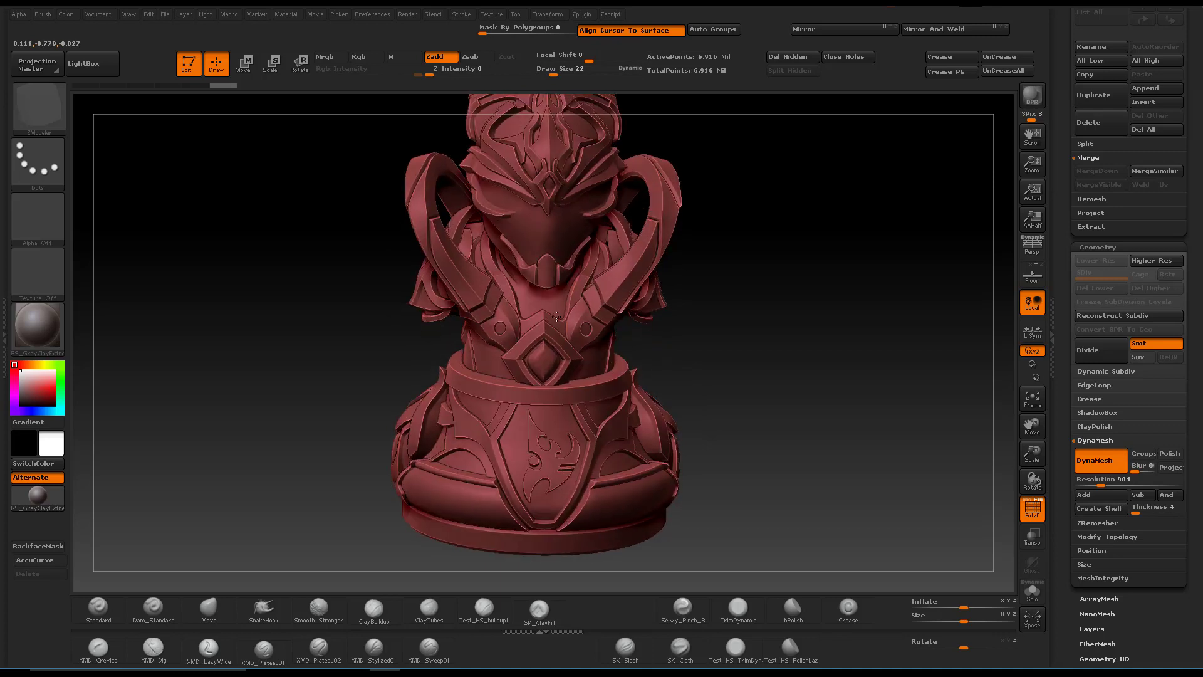
scroll(1090, 350, down, 3)
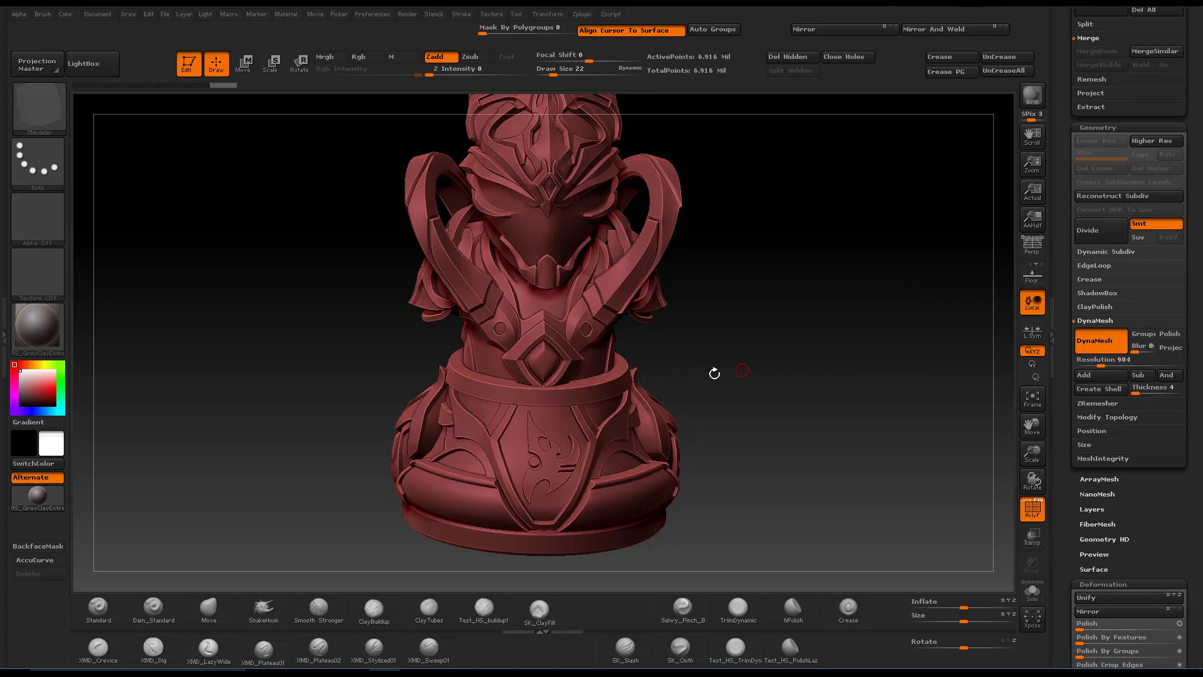
right_drag(658, 417, 706, 418)
key(space)
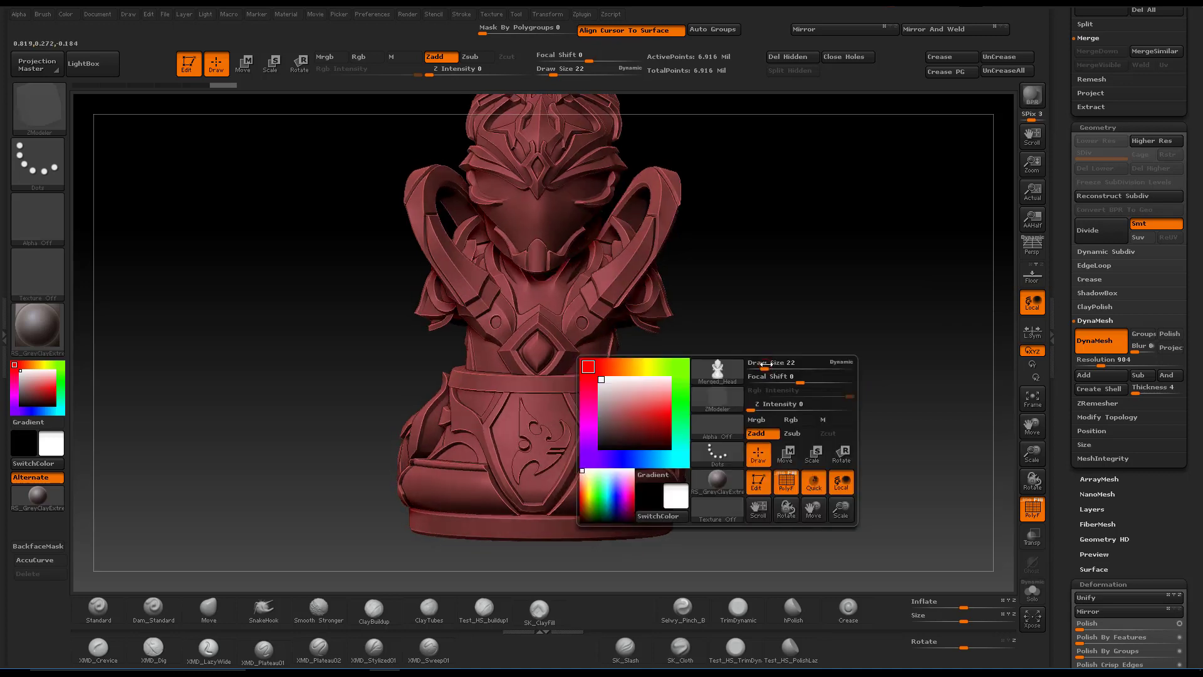
mouse_move(727, 413)
ctrl+right_down()
mouse_move(778, 405)
mouse_move(752, 382)
ctrl+right_up()
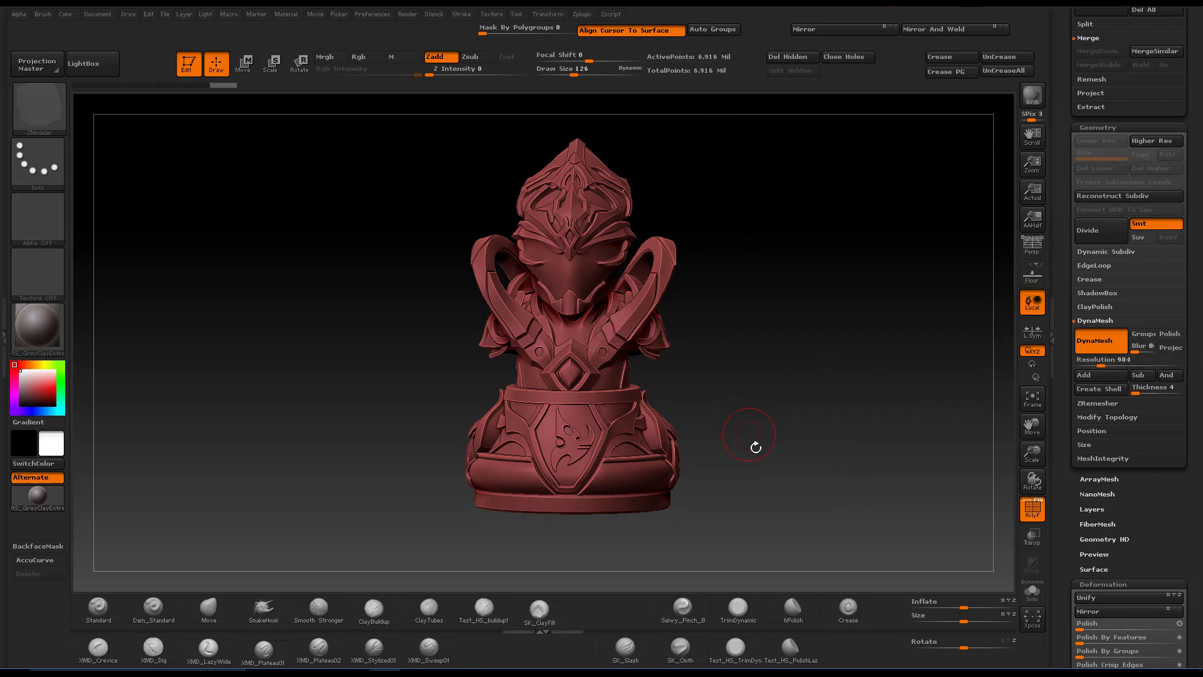
mouse_move(759, 441)
mouse_down()
mouse_move(754, 451)
mouse_move(747, 358)
mouse_up()
drag(674, 367, 731, 520)
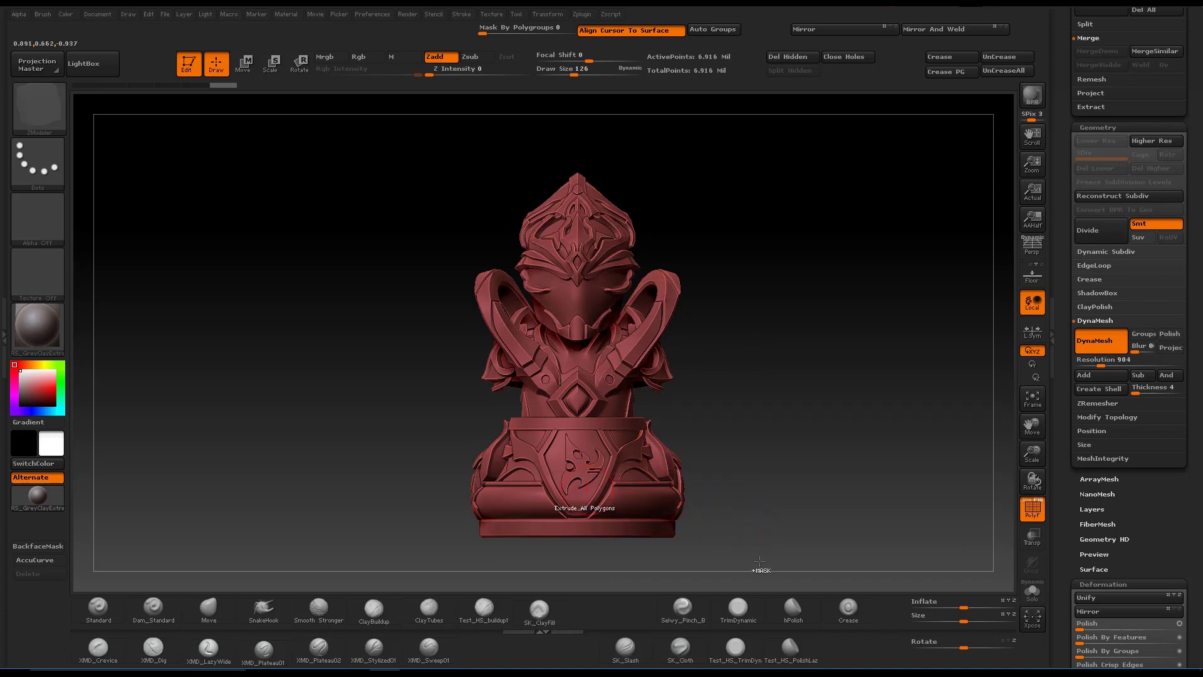
- Hide one vertical half of the bust and view the remaining half's cross-section from the side
ctrl+shift+drag(760, 570, 577, 148)
drag(727, 361, 639, 318)
ctrl+right_drag(639, 318, 638, 337)
- Turn on double-sided display, and split the inner and outer walls into separate polygroups by hiding the base's underside
drag(1063, 534, 1063, 373)
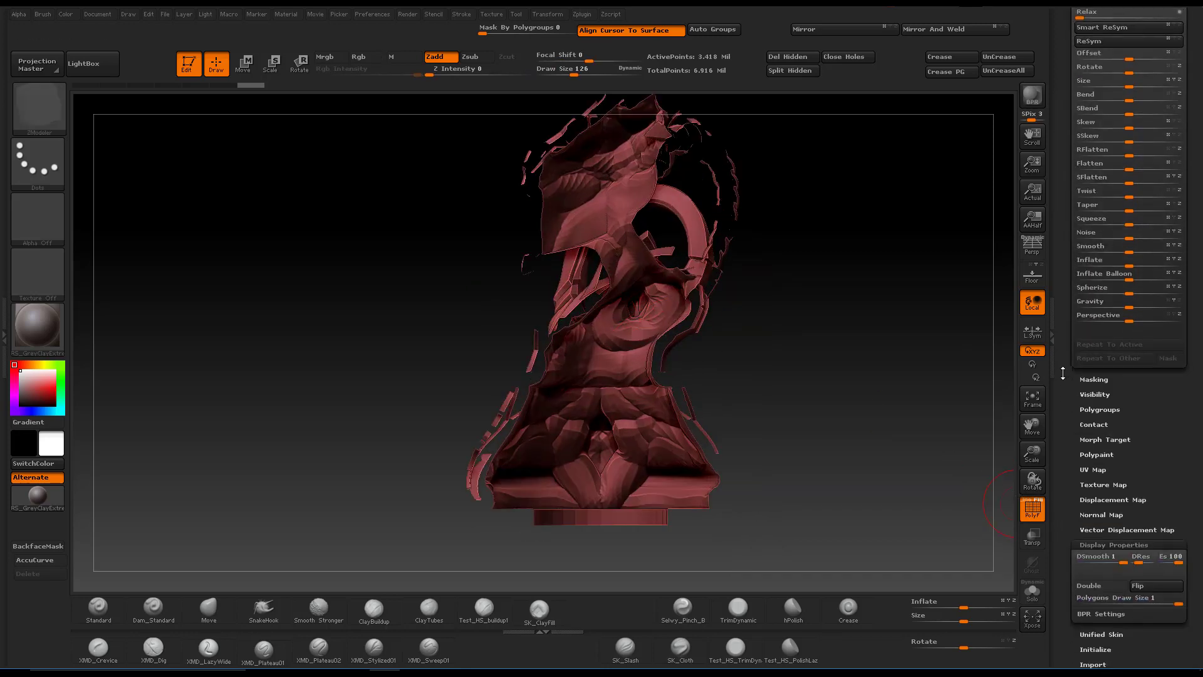
click(1088, 585)
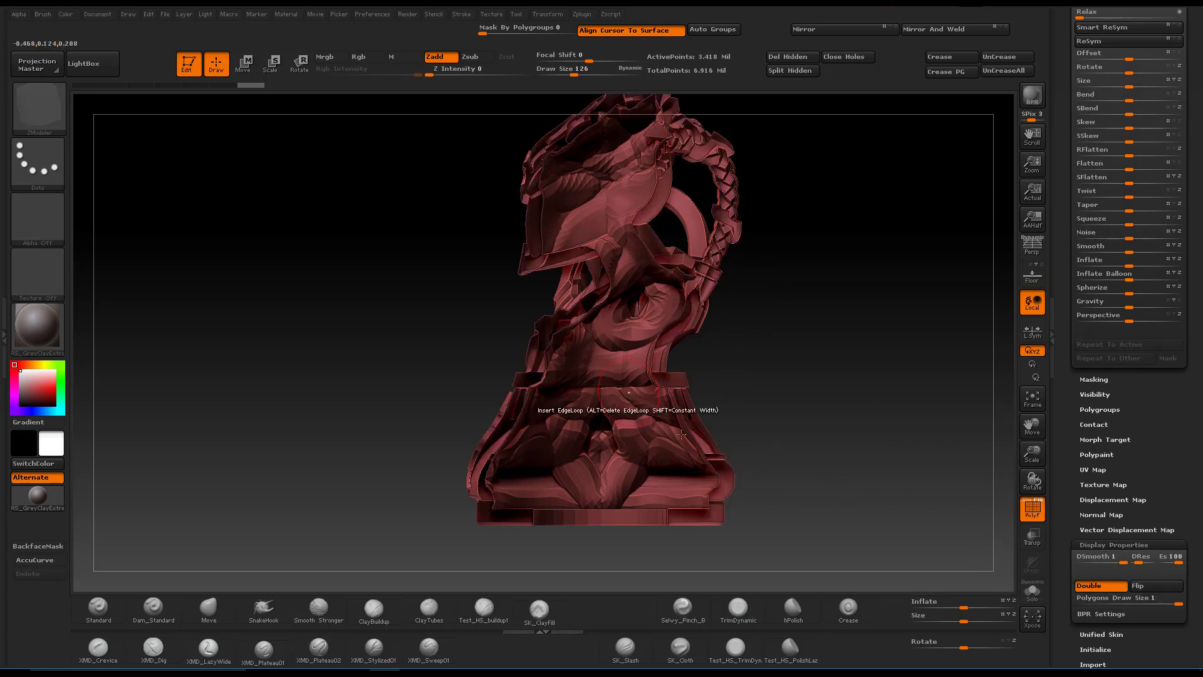
mouse_move(774, 562)
ctrl+alt+shift+mouse_down()
mouse_move(399, 509)
mouse_move(405, 520)
ctrl+alt+shift+mouse_up()
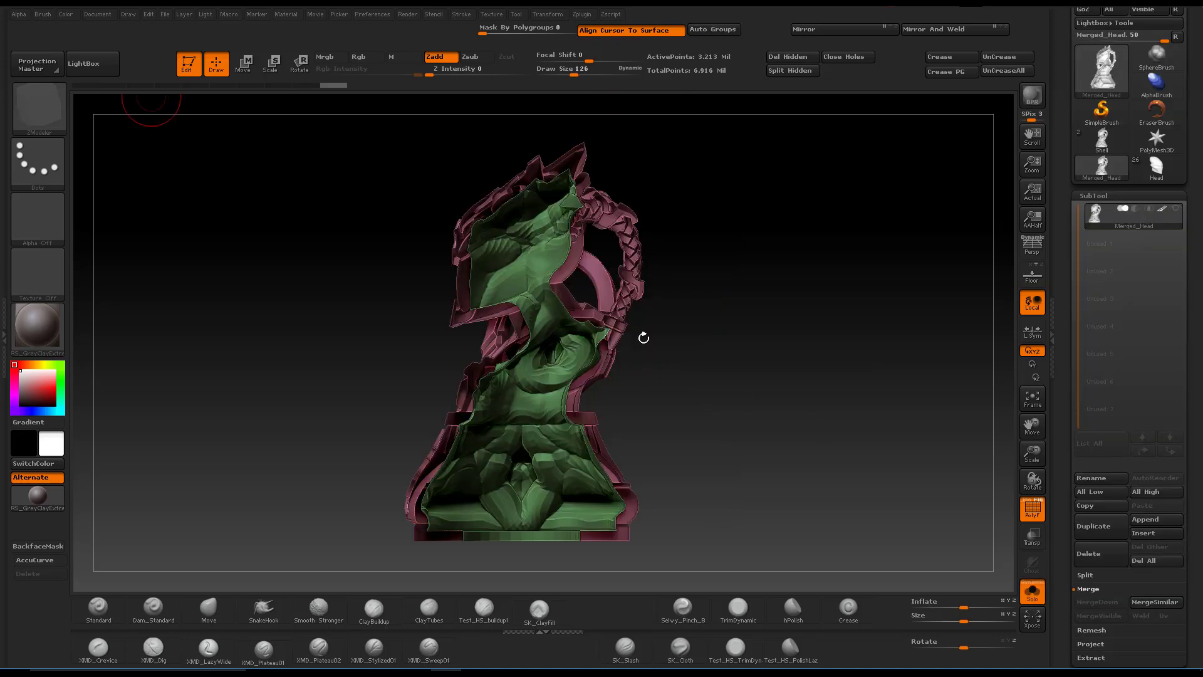
right_drag(643, 338, 637, 338)
- Measure the wall thickness at the front of the face with a horizontal transpose line
ctrl+right_drag(525, 267, 510, 329)
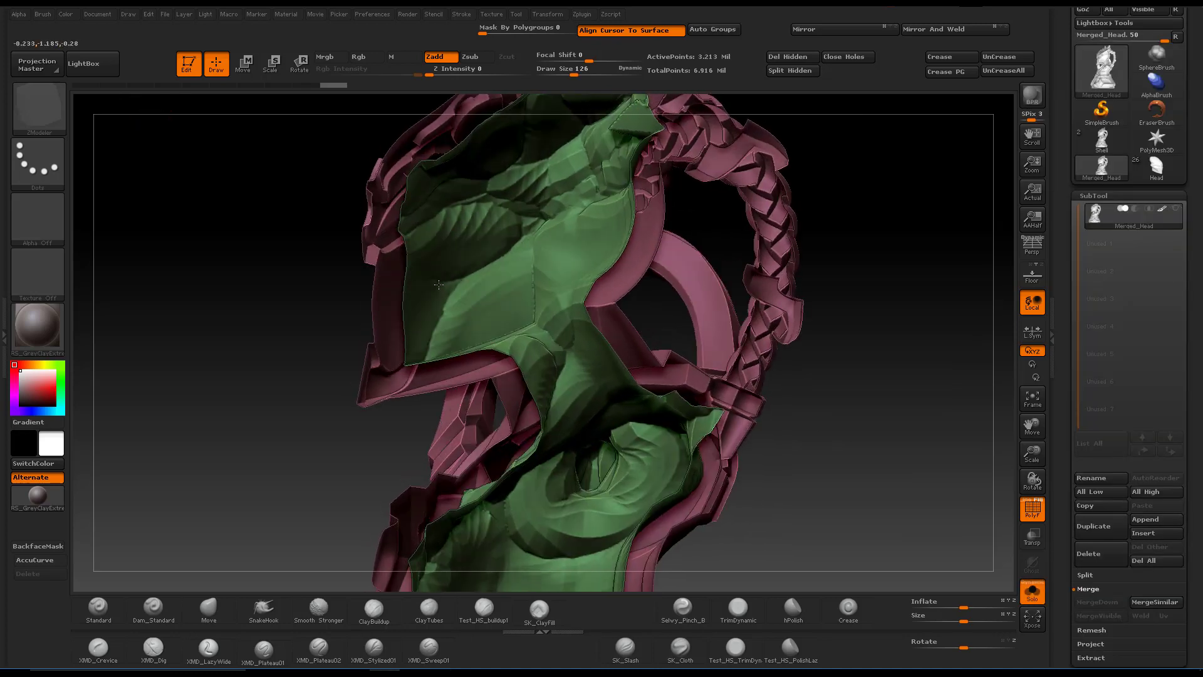
alt+right_drag(429, 288, 432, 354)
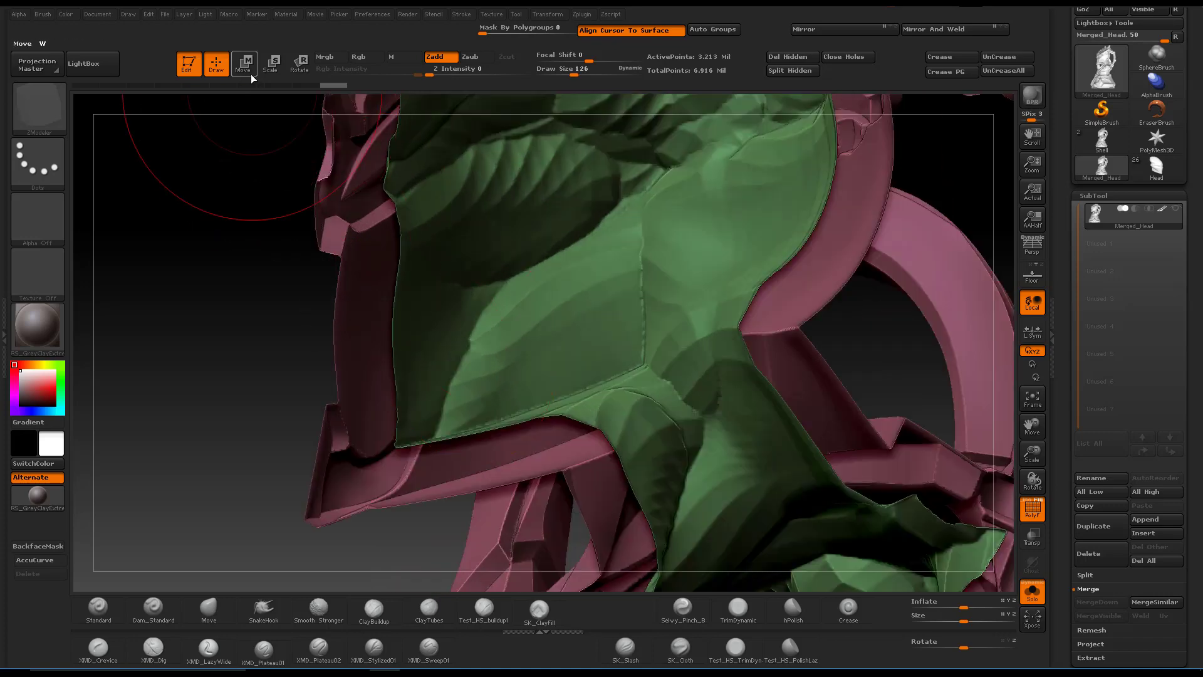
click(246, 66)
scroll(381, 328, up, 5)
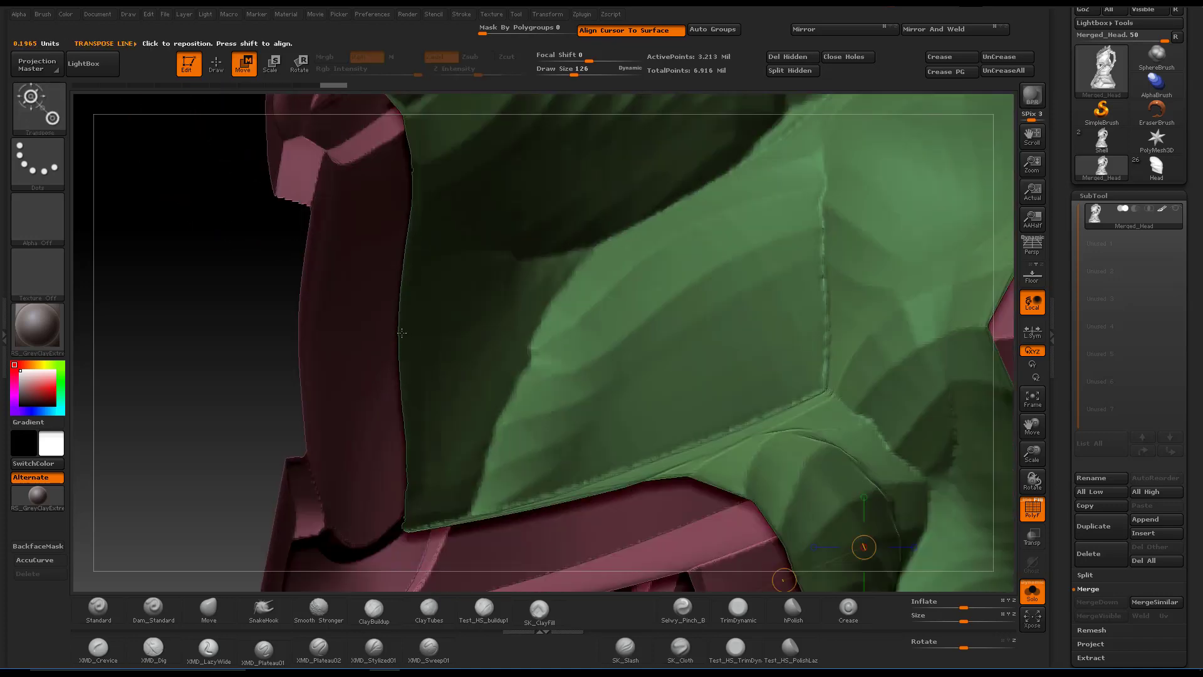
drag(399, 323, 294, 323)
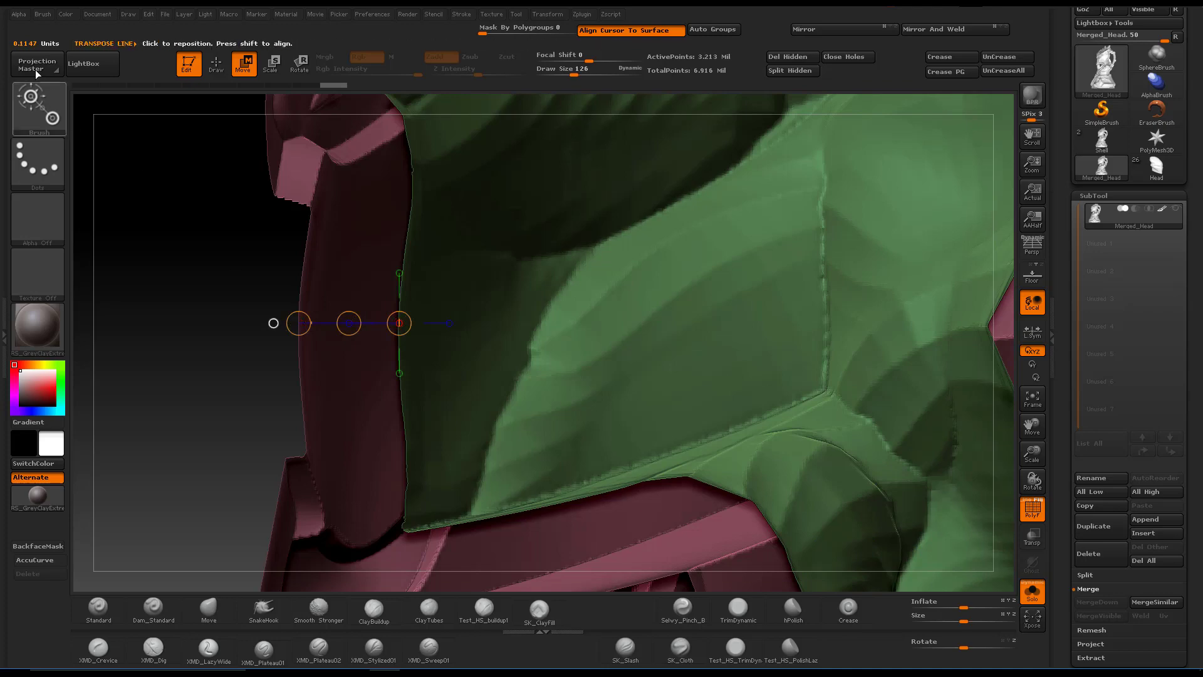
- Measure the wall thickness at the helmet's upper front and at the back of the head with transpose lines
alt+right_drag(631, 325, 445, 425)
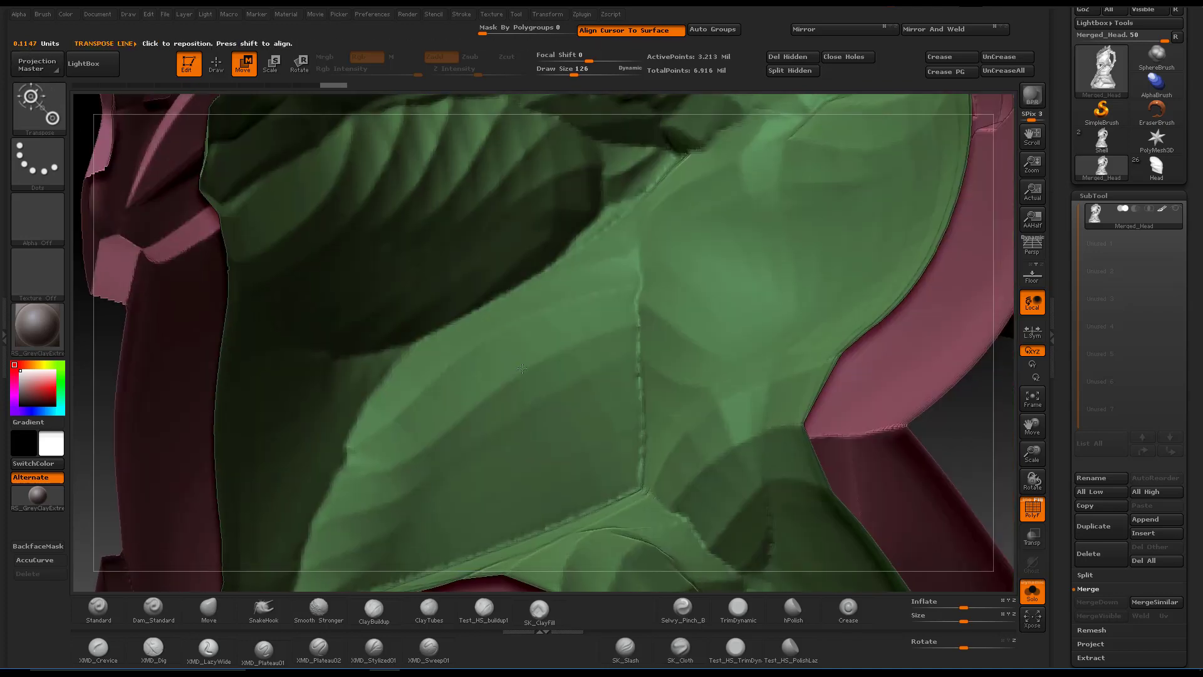
ctrl+right_drag(534, 401, 477, 263)
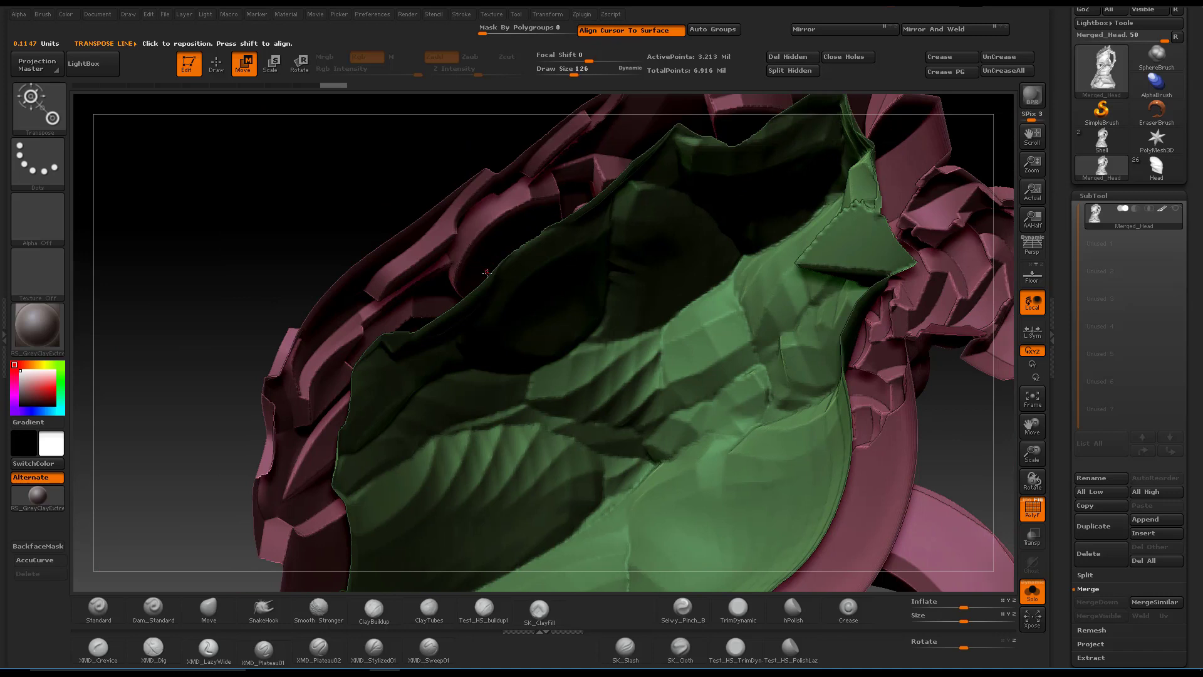
mouse_move(489, 275)
mouse_down()
mouse_move(423, 206)
mouse_move(434, 208)
mouse_up()
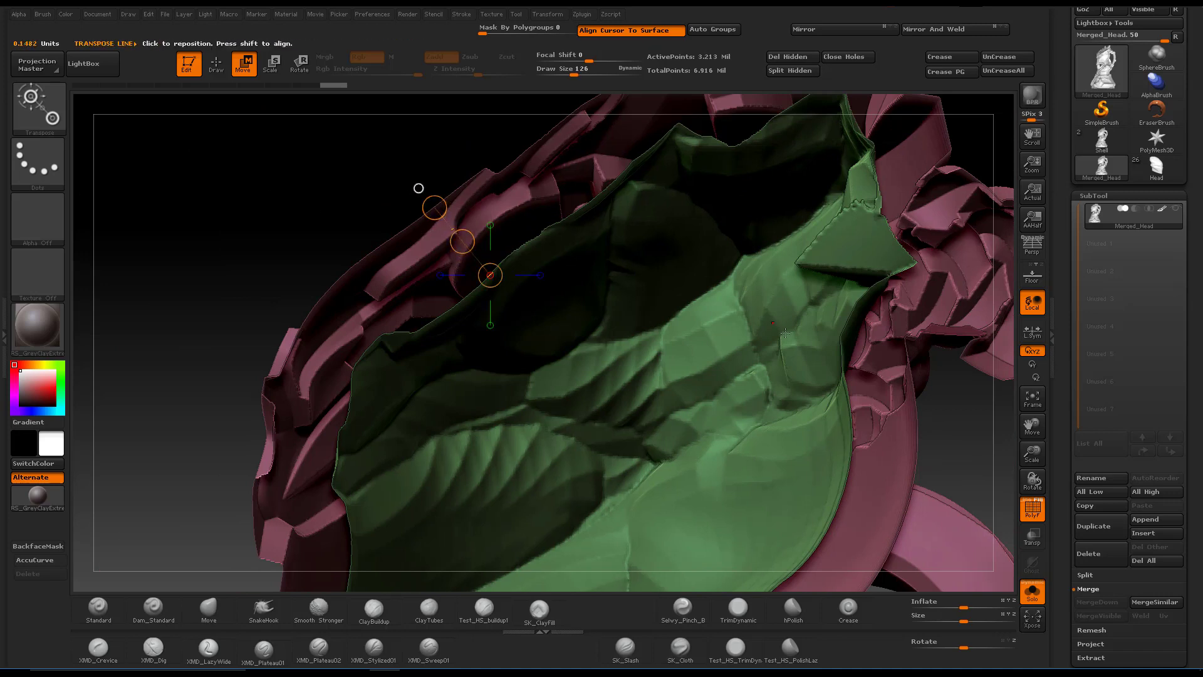
alt+right_drag(826, 404, 542, 352)
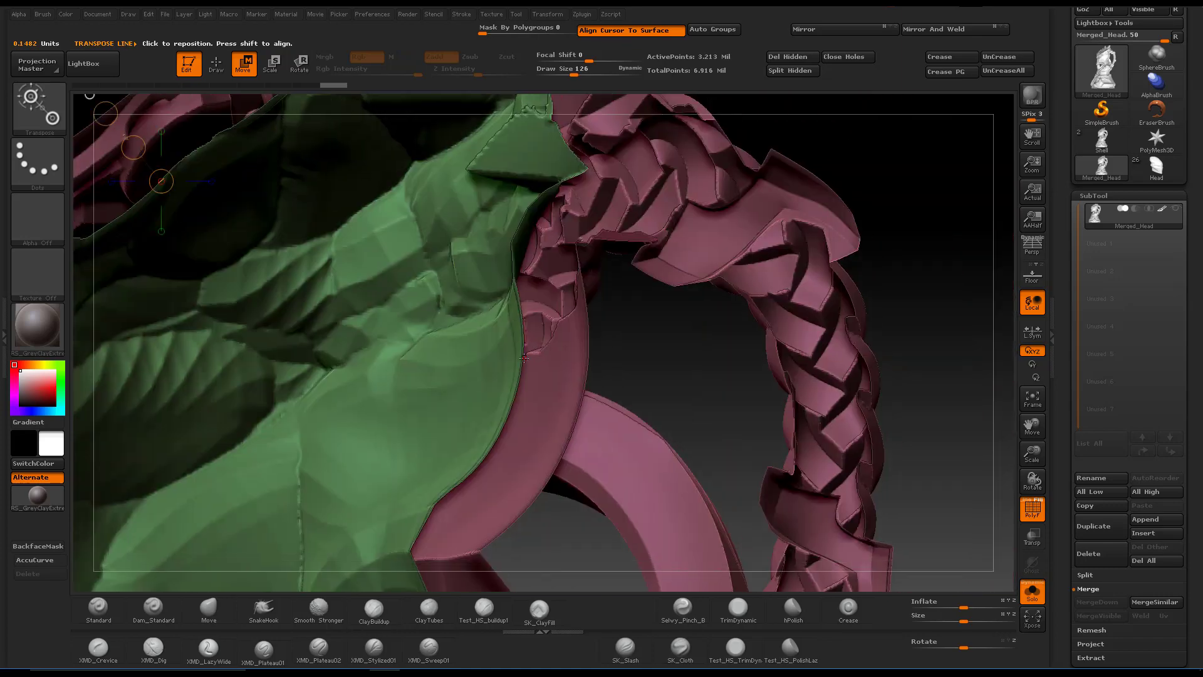
drag(523, 358, 593, 358)
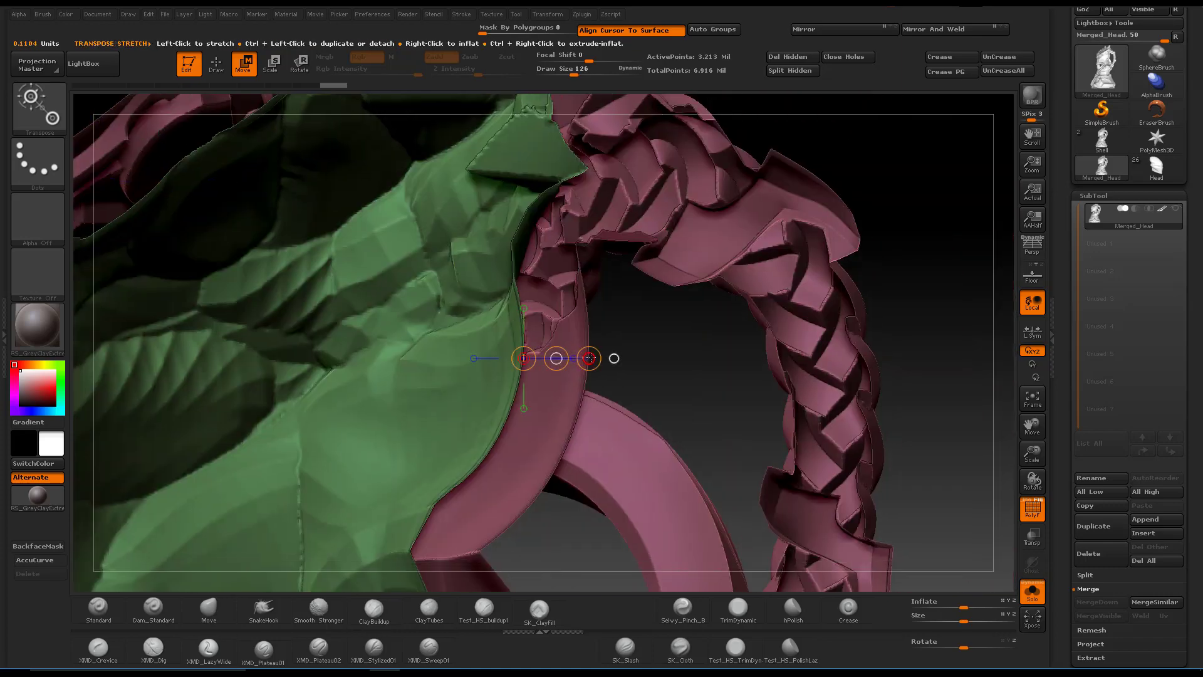
- Measure the wall thickness at the back of the neck and at the back just above the pedestal's collar
alt+right_drag(588, 485, 588, 144)
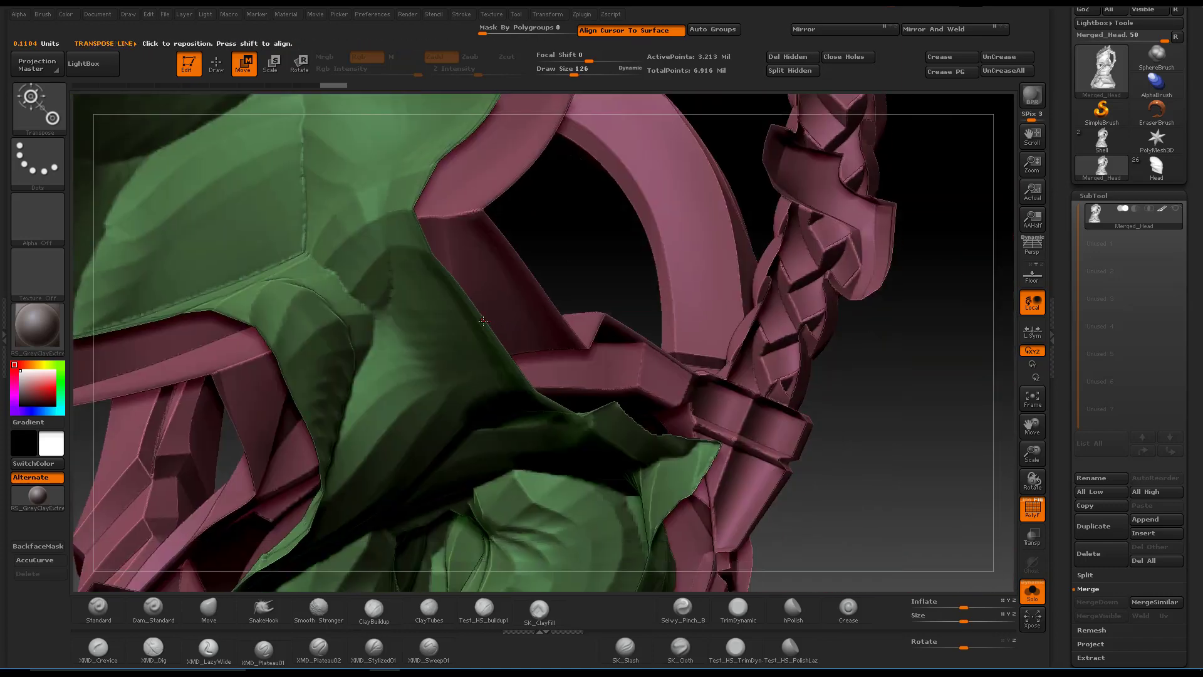
mouse_move(483, 321)
mouse_down()
mouse_move(535, 273)
mouse_move(541, 282)
mouse_up()
right_drag(487, 469, 425, 333)
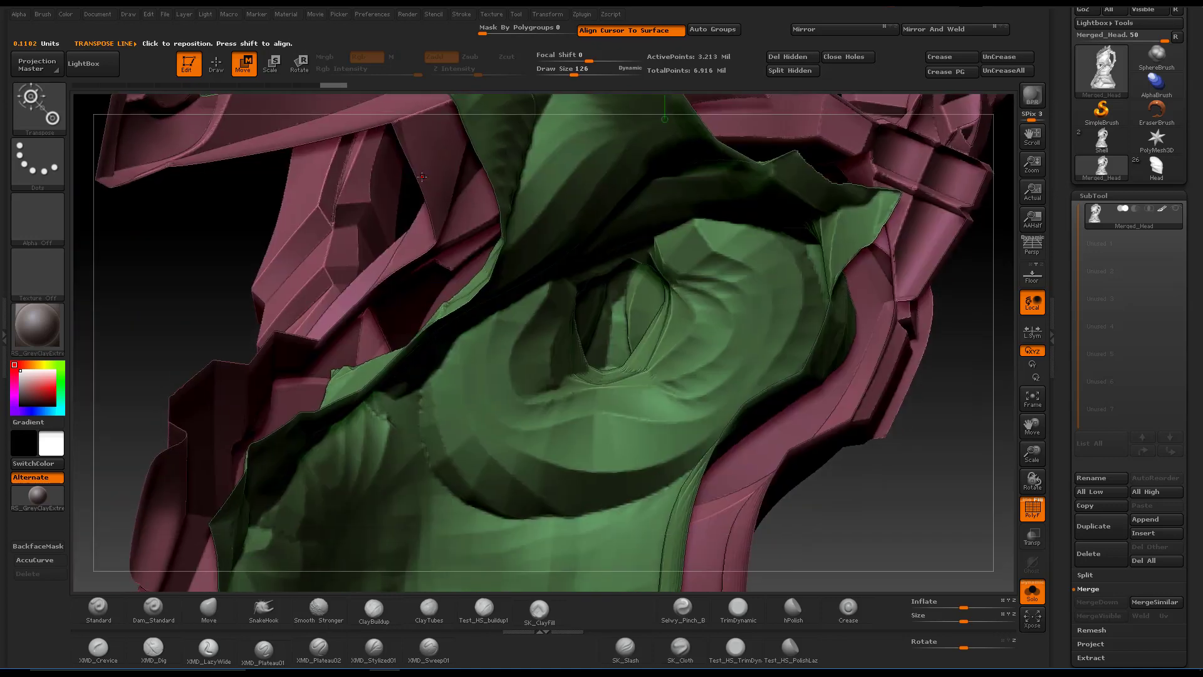
right_drag(549, 291, 564, 289)
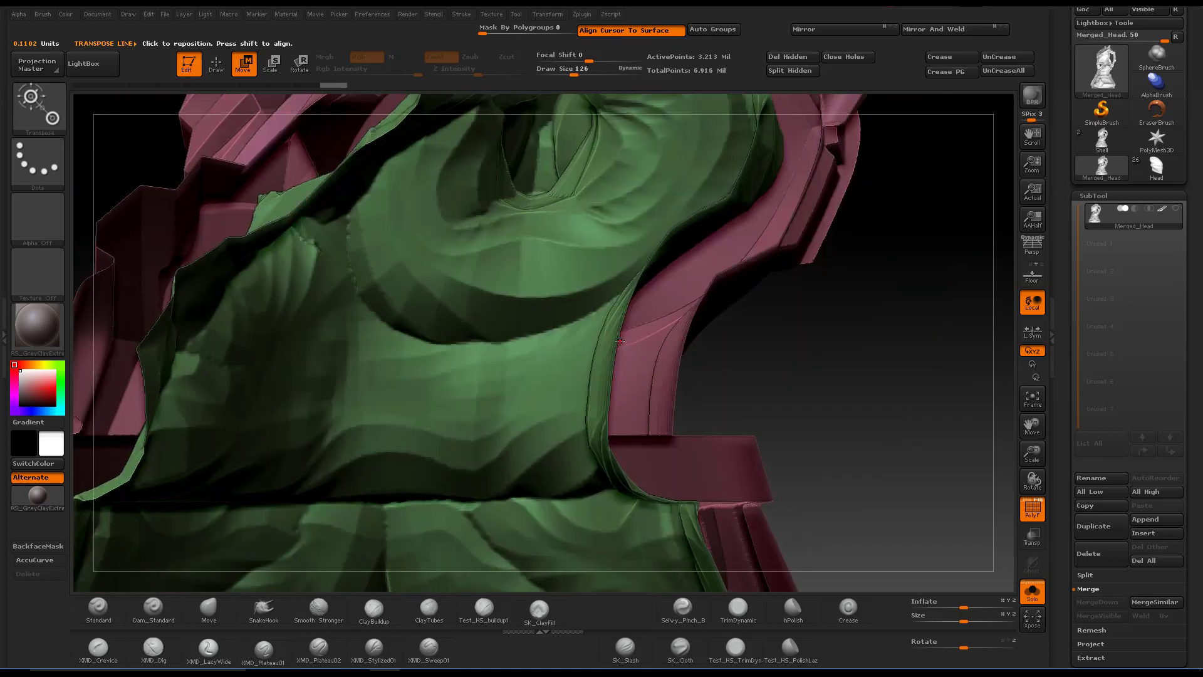
drag(619, 341, 711, 341)
- Measure the wall thickness at the pedestal's sloped rear side and at the rounded rim above the base
alt+right_drag(694, 394, 607, 85)
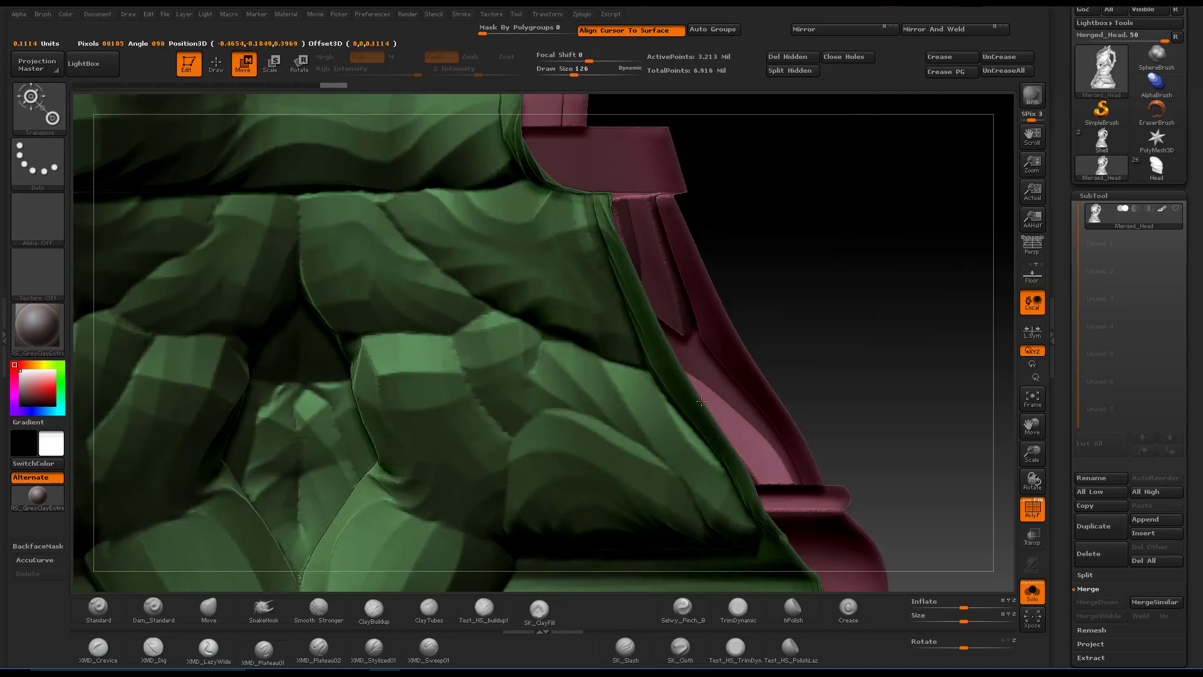
drag(706, 398, 761, 372)
click(761, 375)
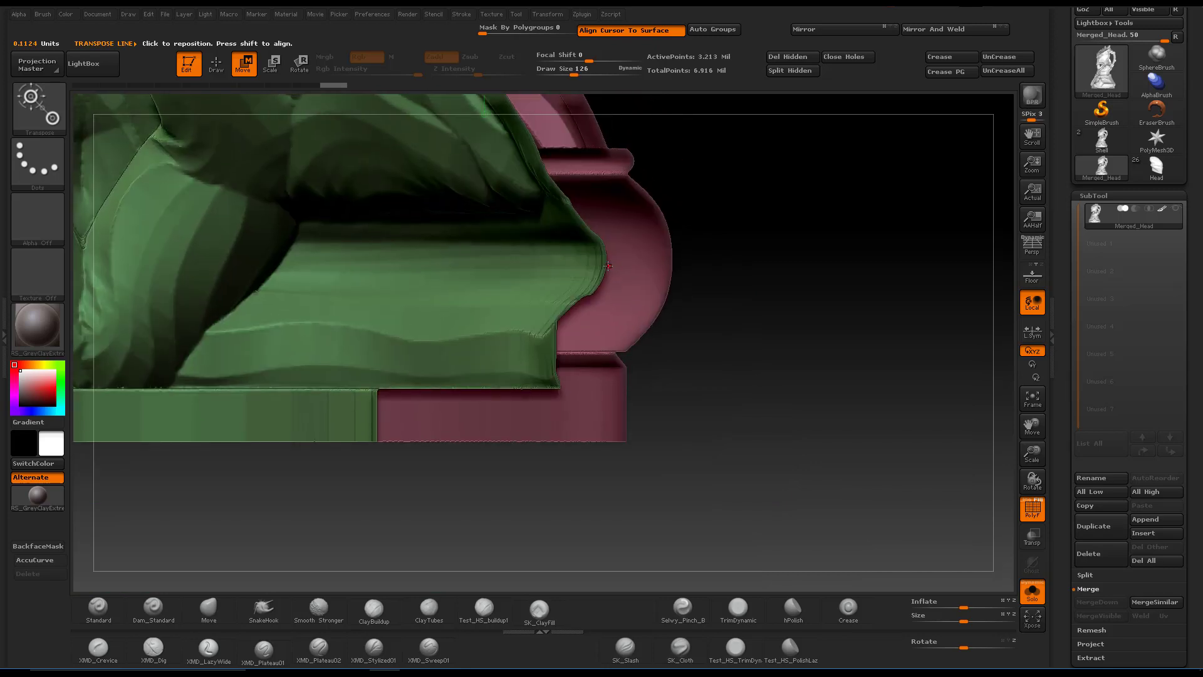
shift+drag(606, 265, 697, 265)
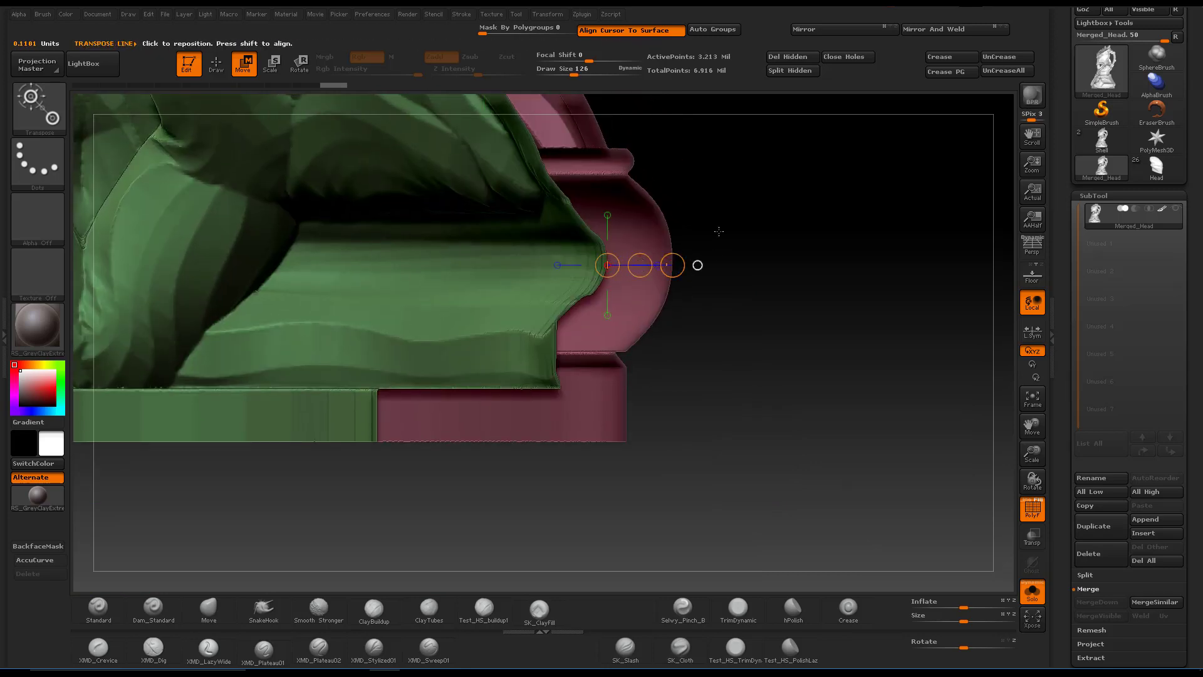
mouse_move(773, 335)
alt+mouse_down()
mouse_move(809, 461)
mouse_move(879, 589)
mouse_move(814, 438)
alt+mouse_up()
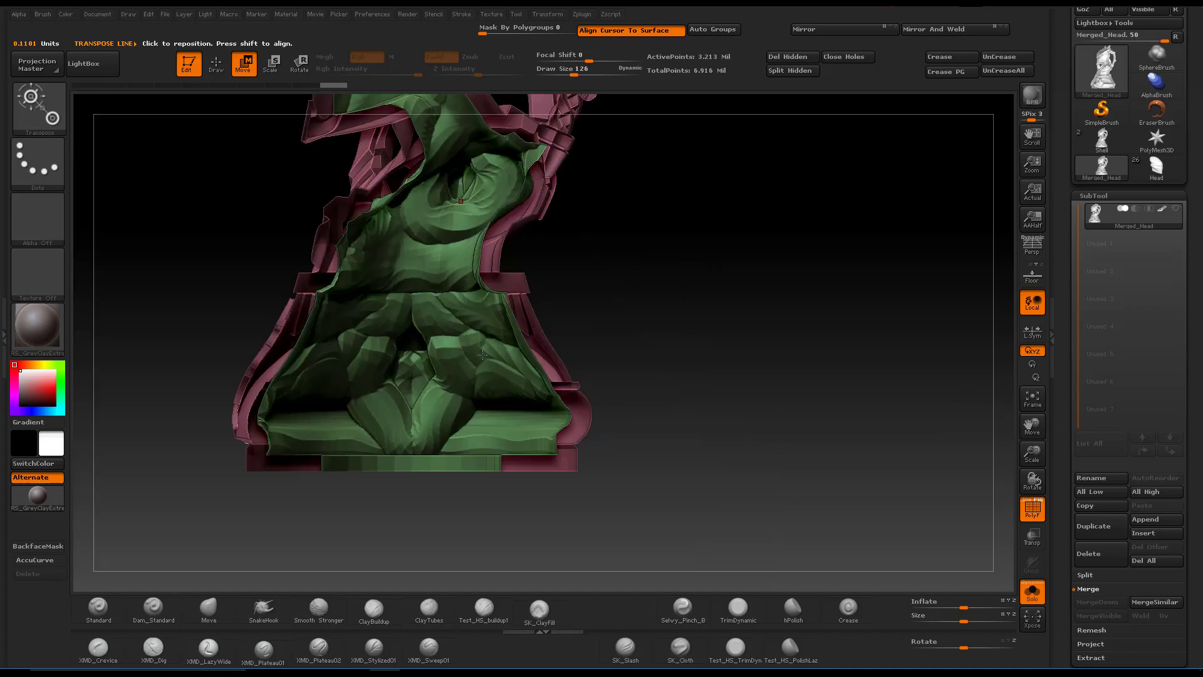
- Position the shell's cross-section beside the cross-section of the merged head and bring up its DynaMesh settings
alt+drag(690, 250, 678, 397)
drag(623, 342, 529, 385)
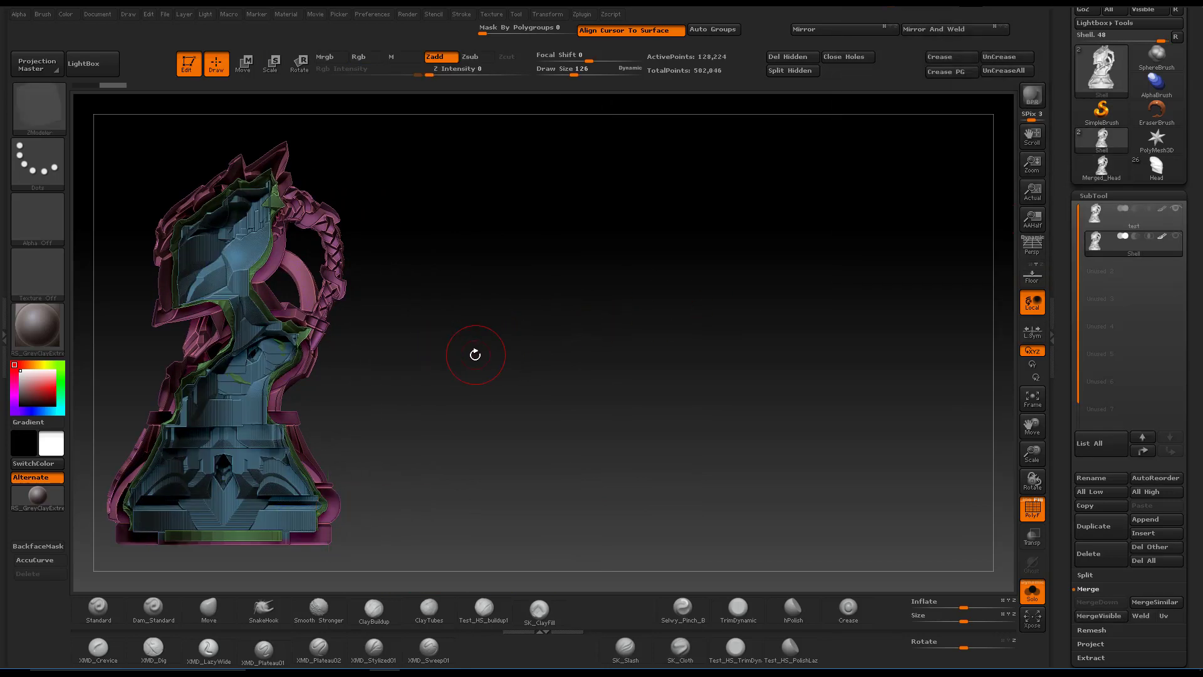
alt+drag(450, 359, 708, 355)
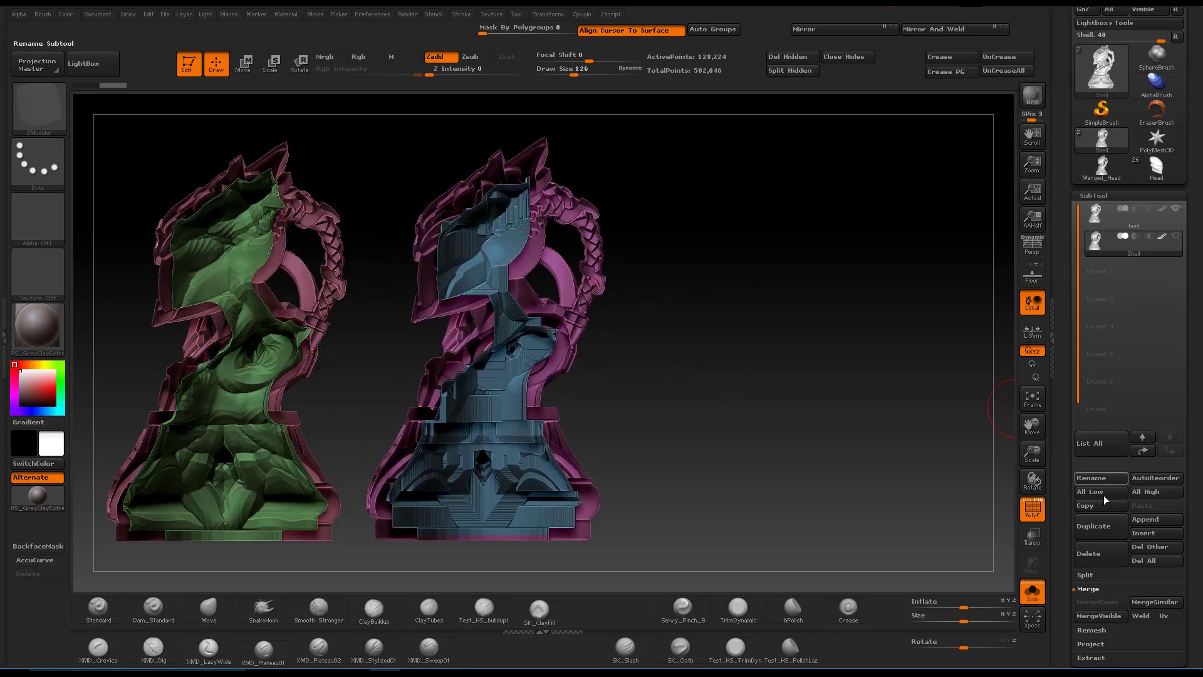
drag(787, 379, 735, 342)
scroll(1062, 348, down, 6)
scroll(1062, 338, down, 3)
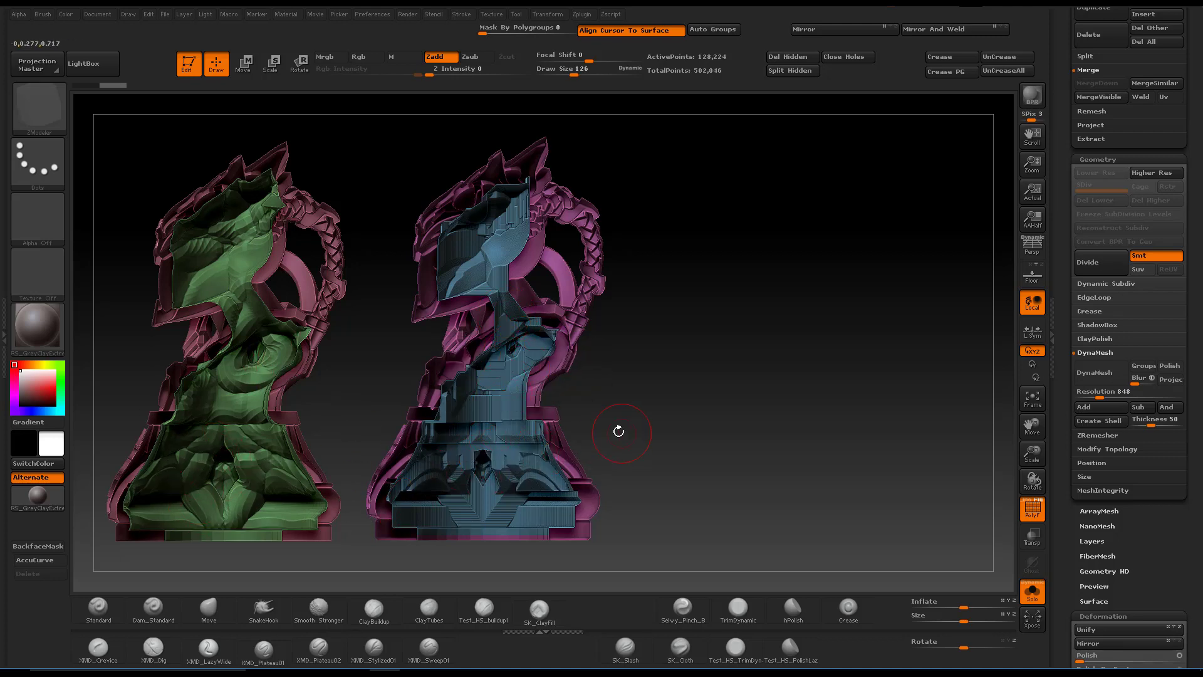
- Measure the thickness of the shell's base floor with a vertical transpose line beside the bottom opening
alt+drag(639, 440, 683, 385)
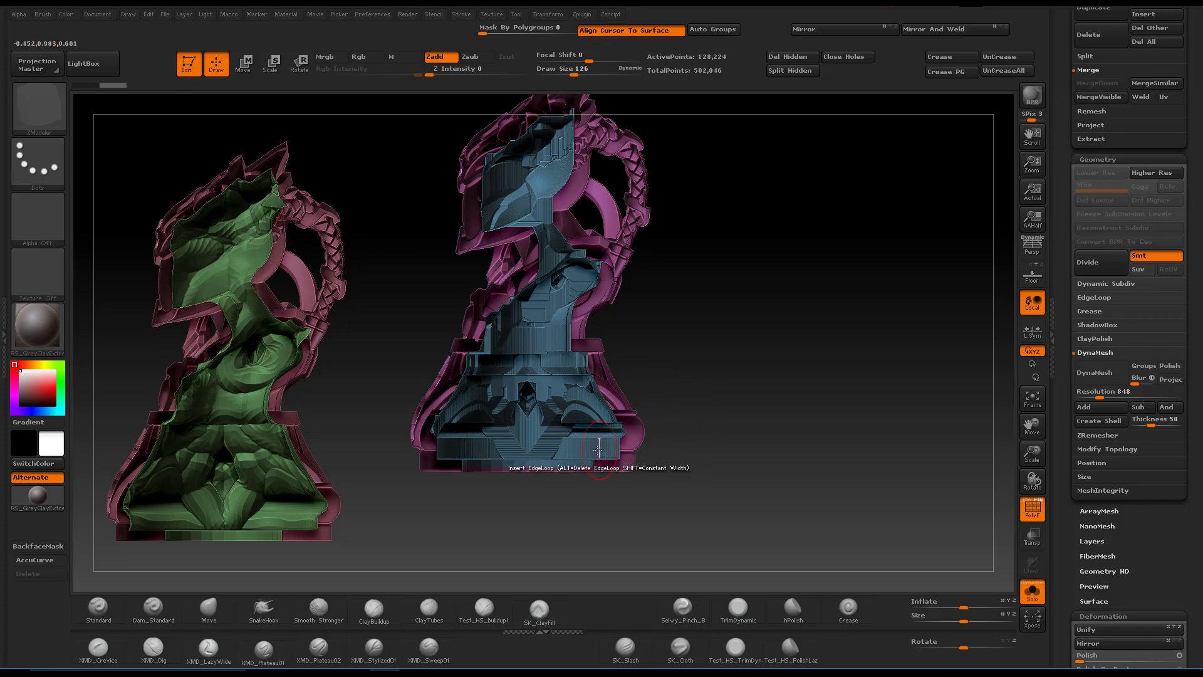
ctrl+right_drag(571, 434, 600, 523)
click(249, 65)
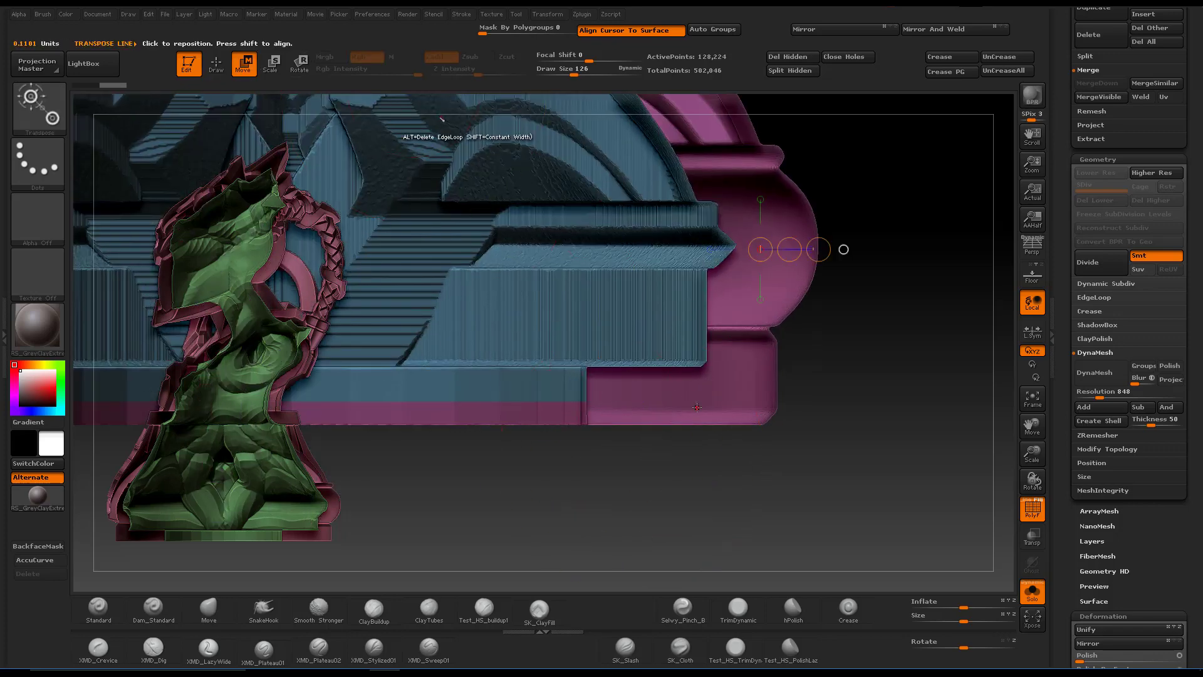
ctrl+right_drag(279, 254, 285, 305)
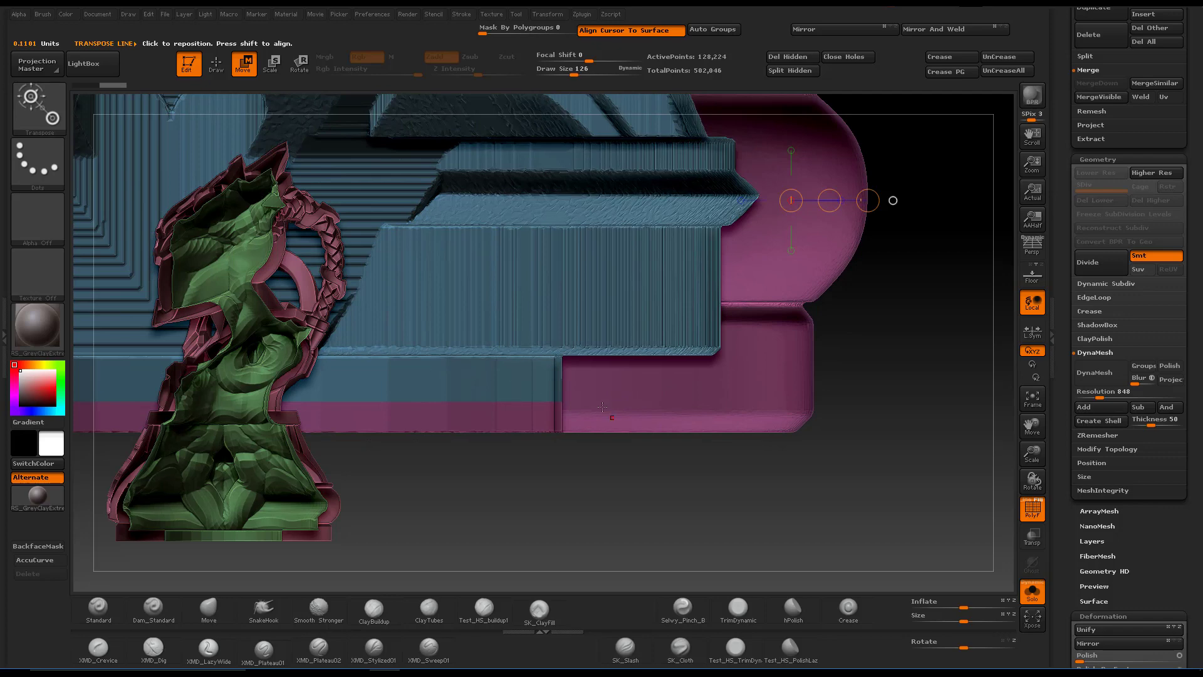
alt+right_drag(603, 405, 552, 439)
ctrl+right_drag(514, 359, 517, 401)
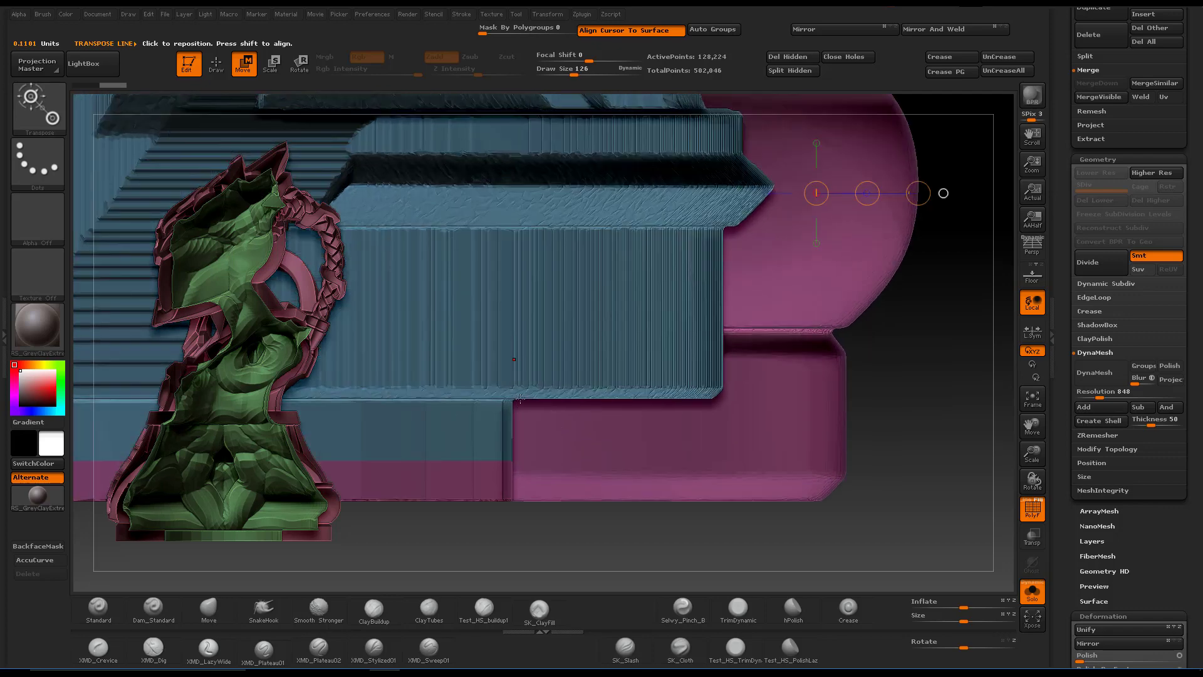
key(ctrl+s)
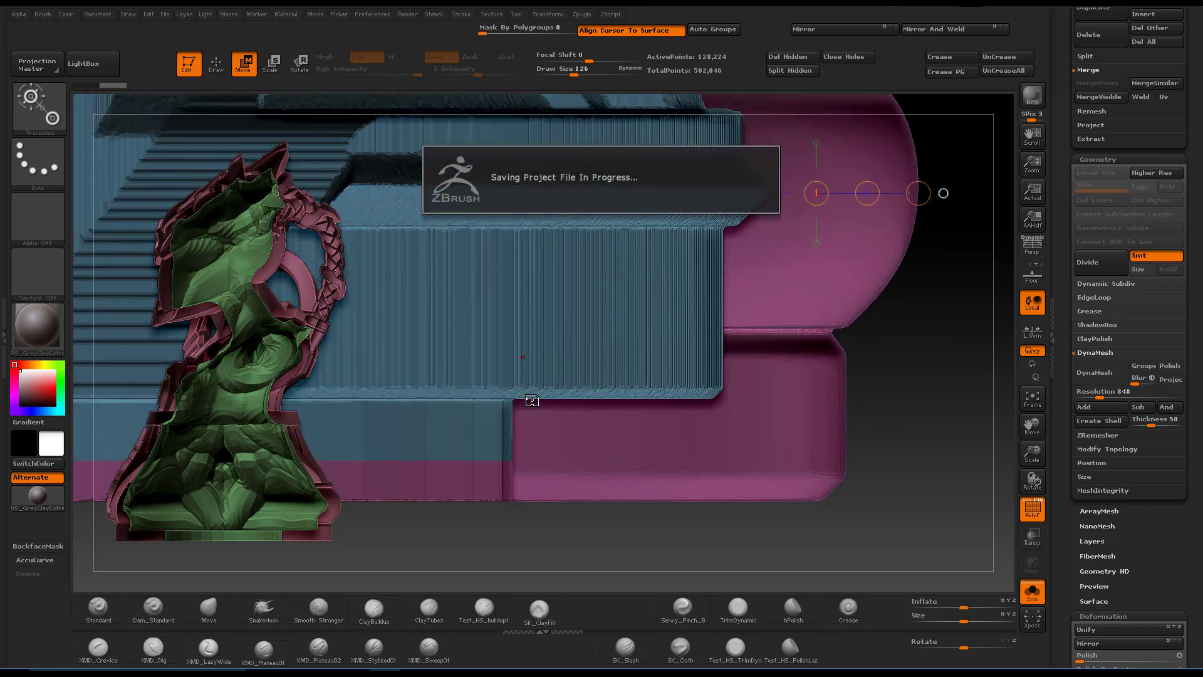
click(525, 398)
key(ctrl+z)
shift+drag(585, 383, 529, 525)
key(ctrl+shift+z)
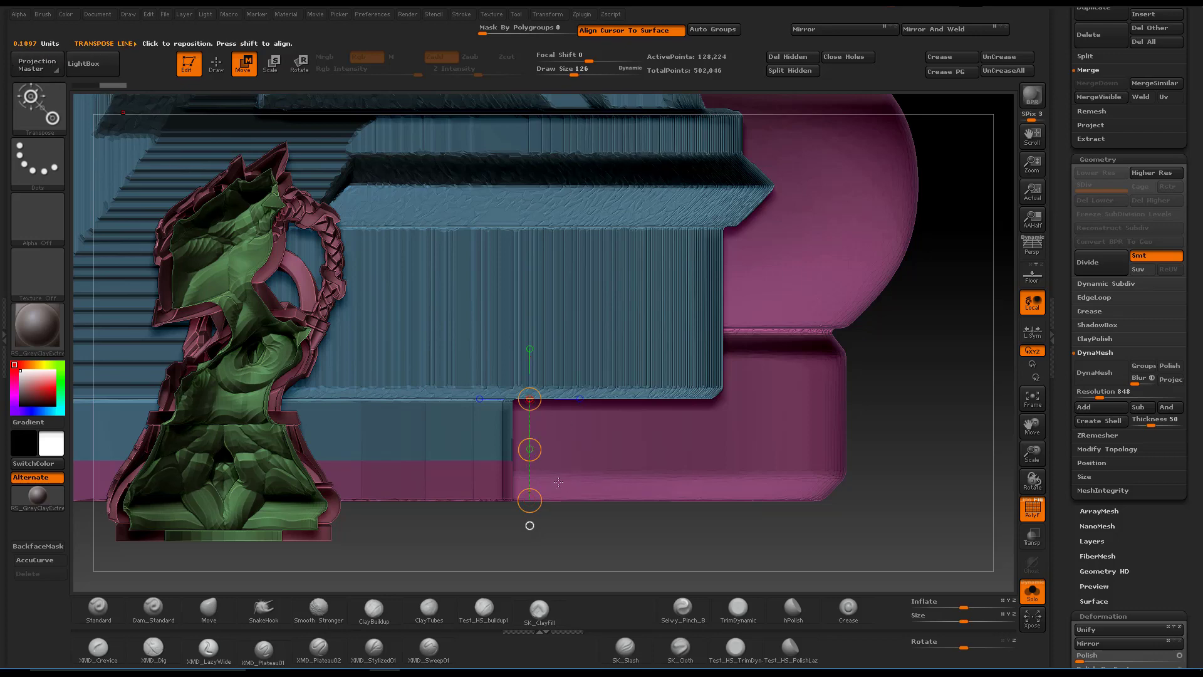
alt+right_drag(704, 413, 692, 294)
alt+right_drag(687, 446, 636, 559)
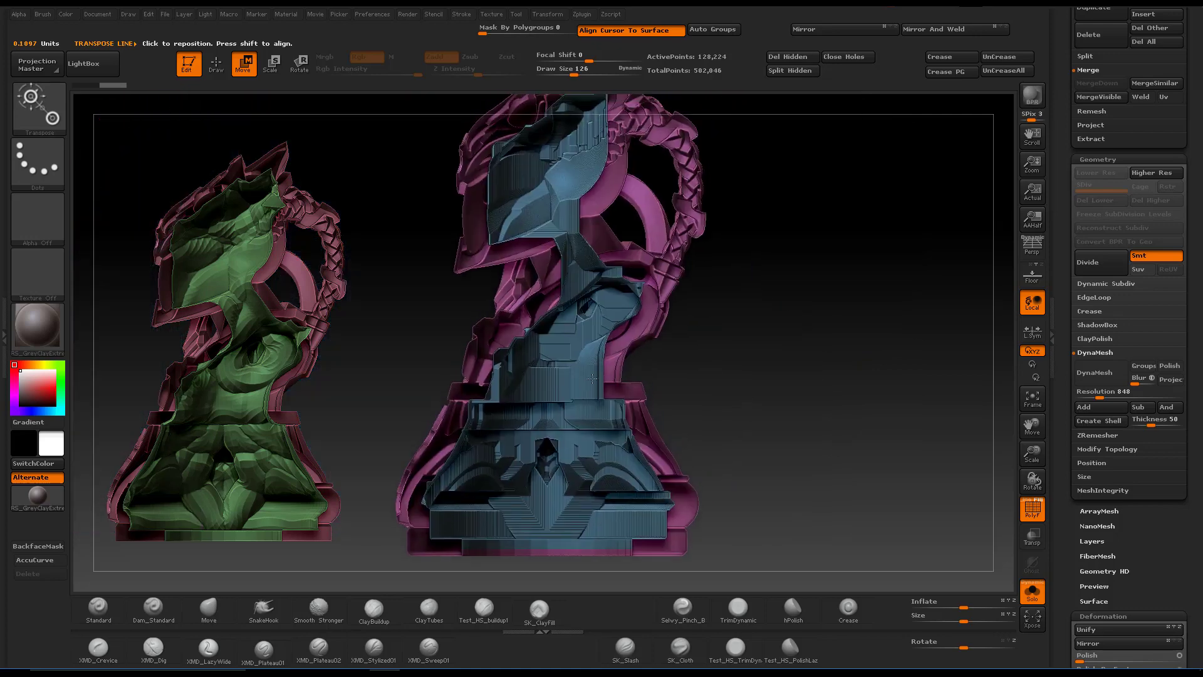
ctrl+right_drag(617, 388, 607, 329)
drag(607, 328, 579, 337)
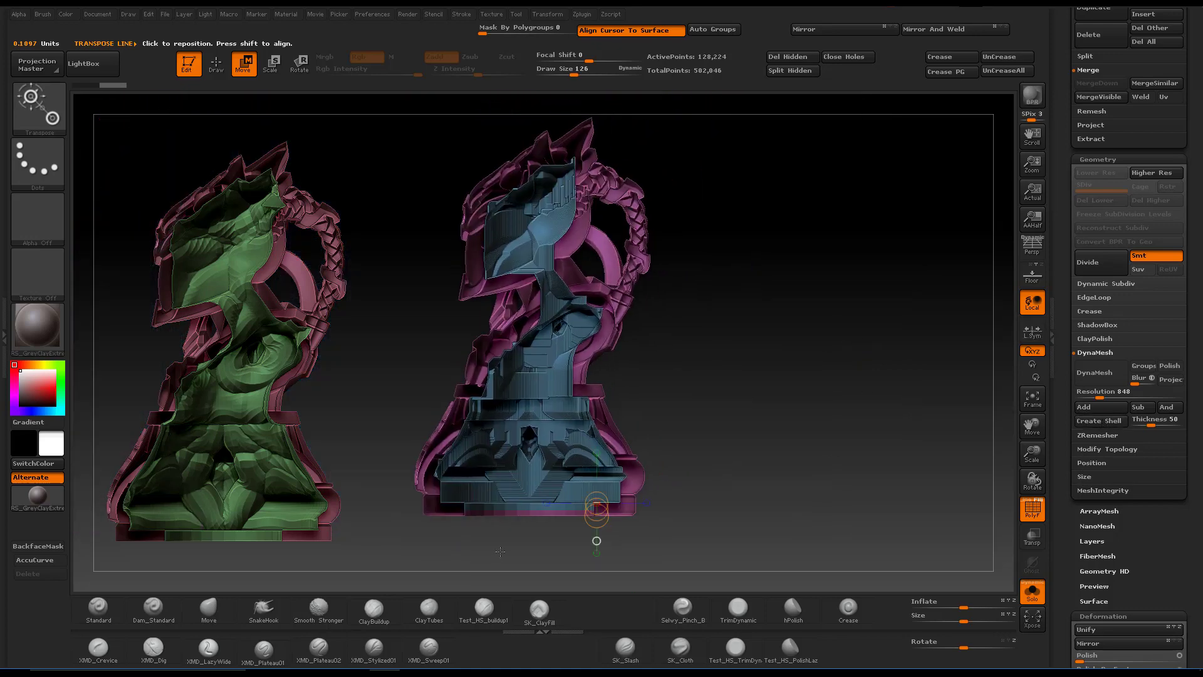
- Switch to the Dynamesh Shell Thickness Value Calculator in Chrome and compute the DynaMesh thickness for a desired thickness of .11
key(super)
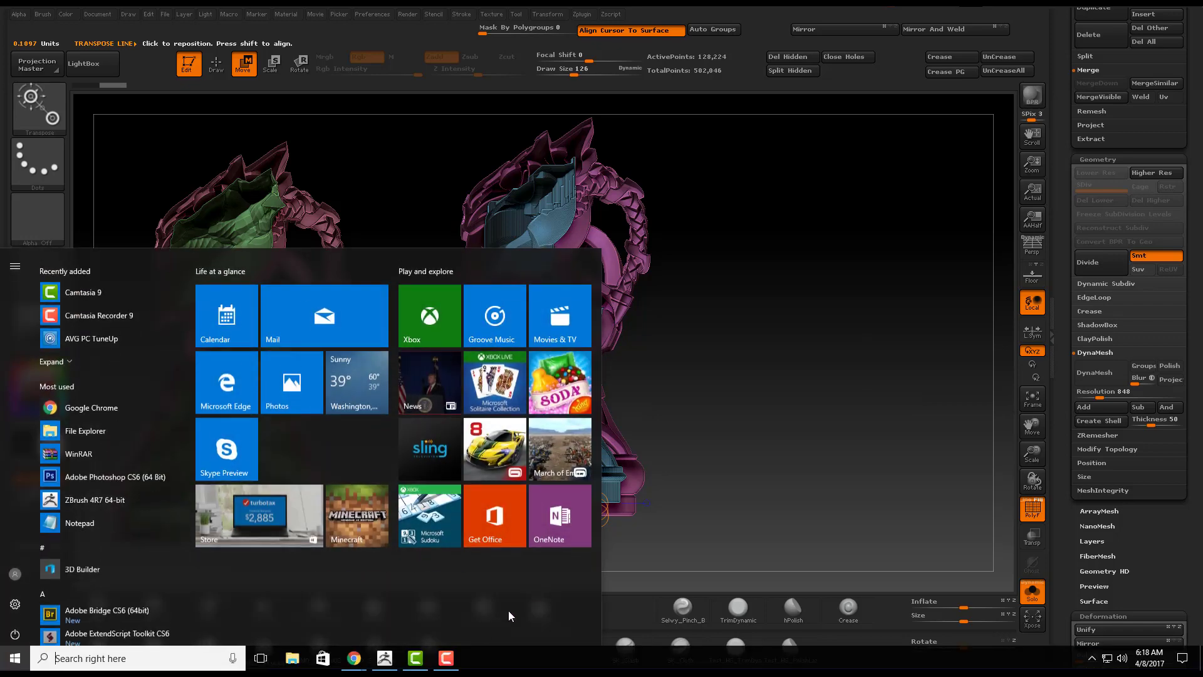
mouse_move(360, 661)
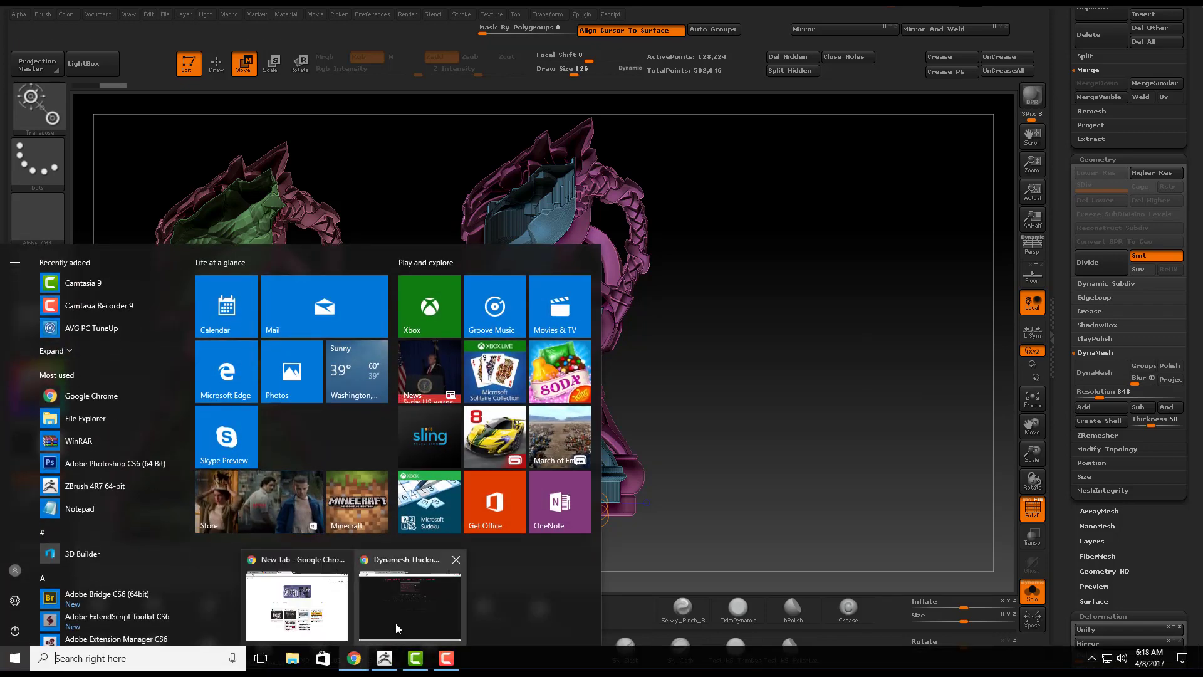
click(409, 601)
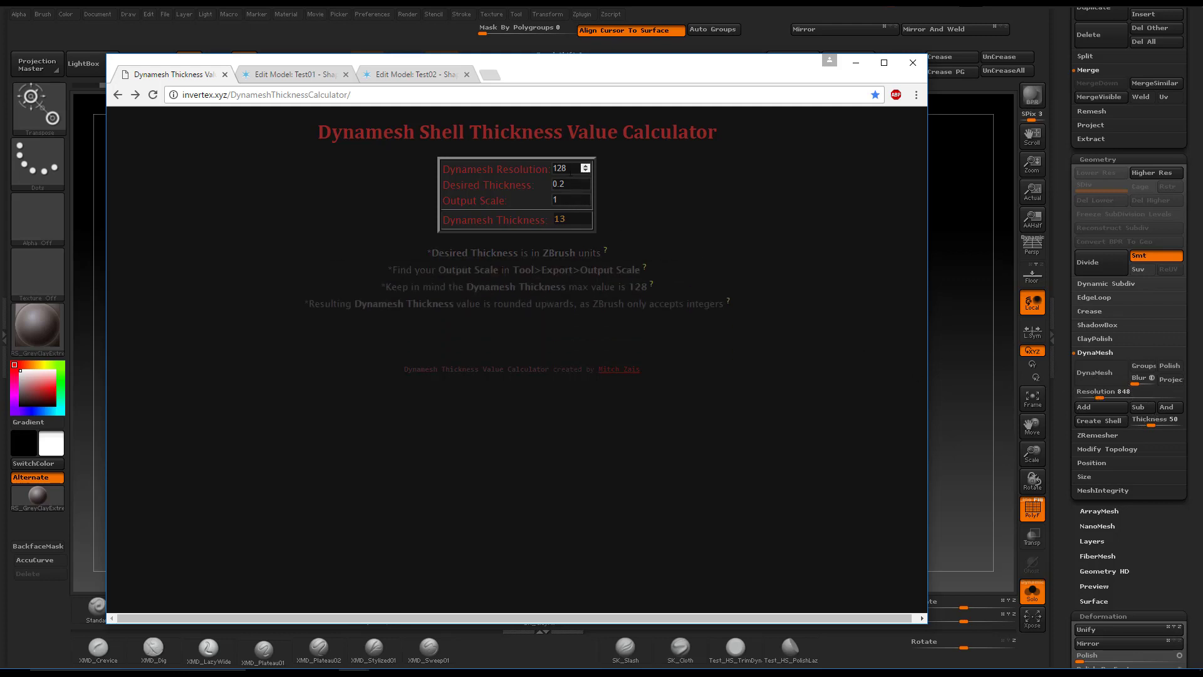
double_click(570, 170)
key(Tab)
text(.11)
drag(578, 220, 546, 220)
click(936, 381)
- Back in ZBrush, measure the shell's wall thickness across the pedestal's sloped rear side and at the section above it
ctrl+right_drag(739, 370, 642, 54)
mouse_move(632, 403)
ctrl+right_down()
mouse_move(660, 272)
mouse_move(661, 408)
mouse_move(628, 390)
ctrl+right_up()
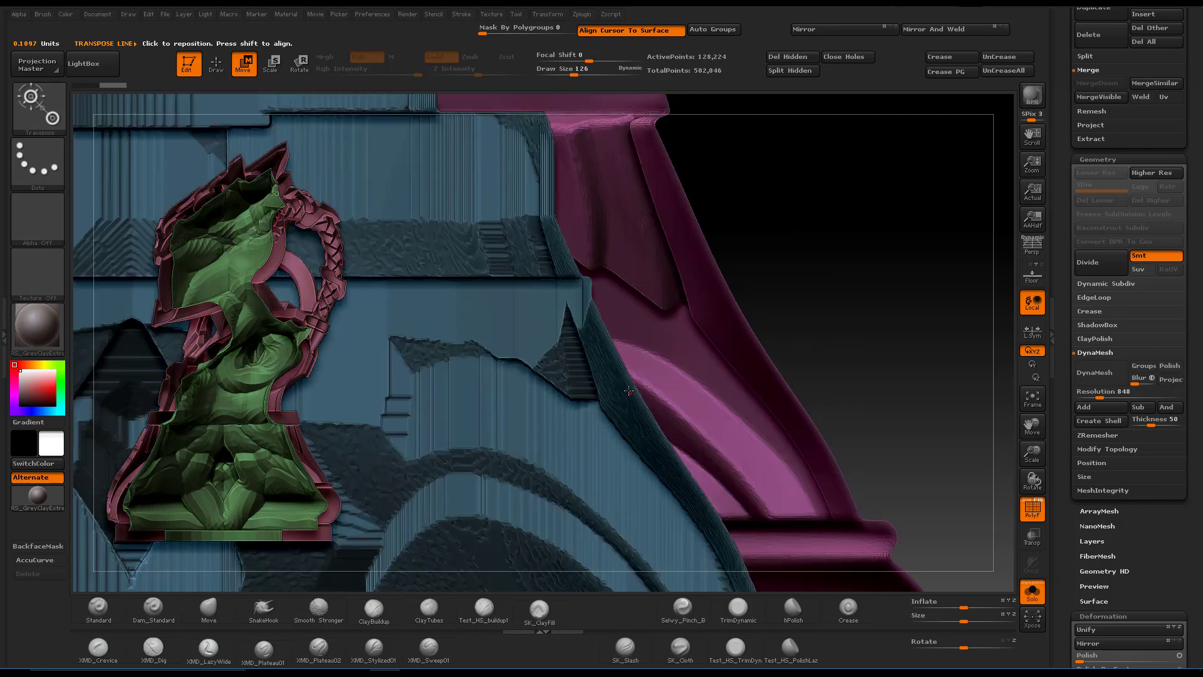
drag(630, 389, 759, 322)
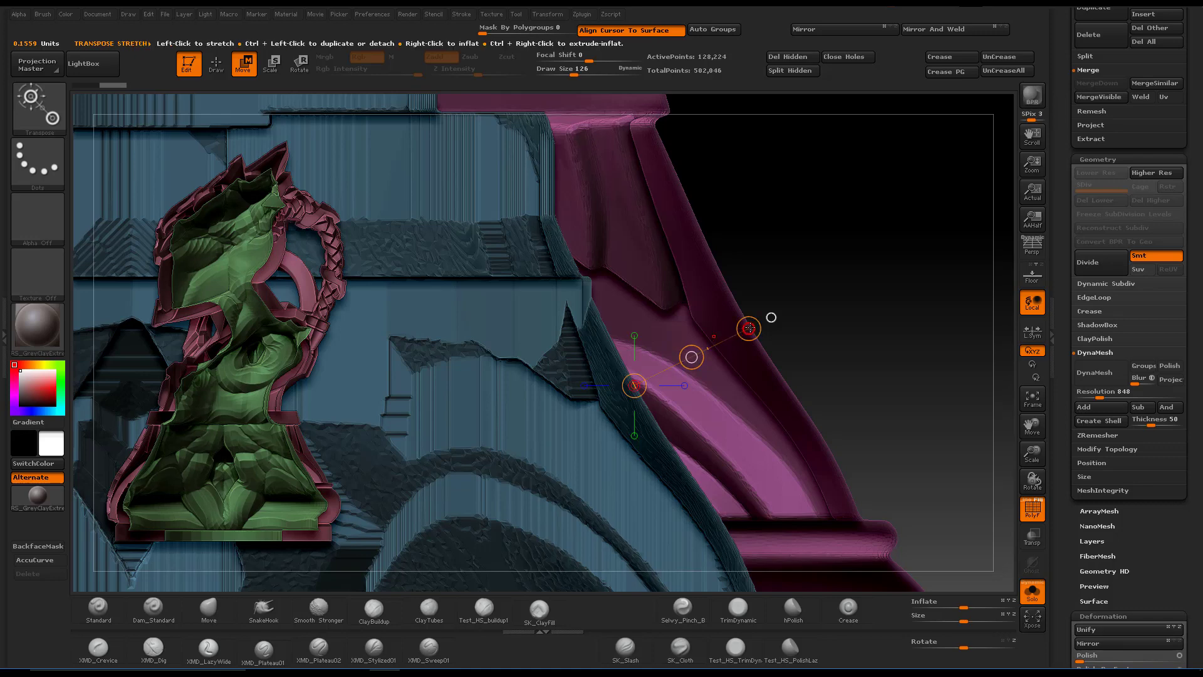
alt+drag(814, 207, 837, 526)
drag(461, 213, 594, 211)
- Measure the shell's wall thickness at the upper back below the braid and at the neighbouring area above it
alt+drag(780, 159, 776, 589)
drag(660, 368, 768, 388)
drag(817, 434, 771, 402)
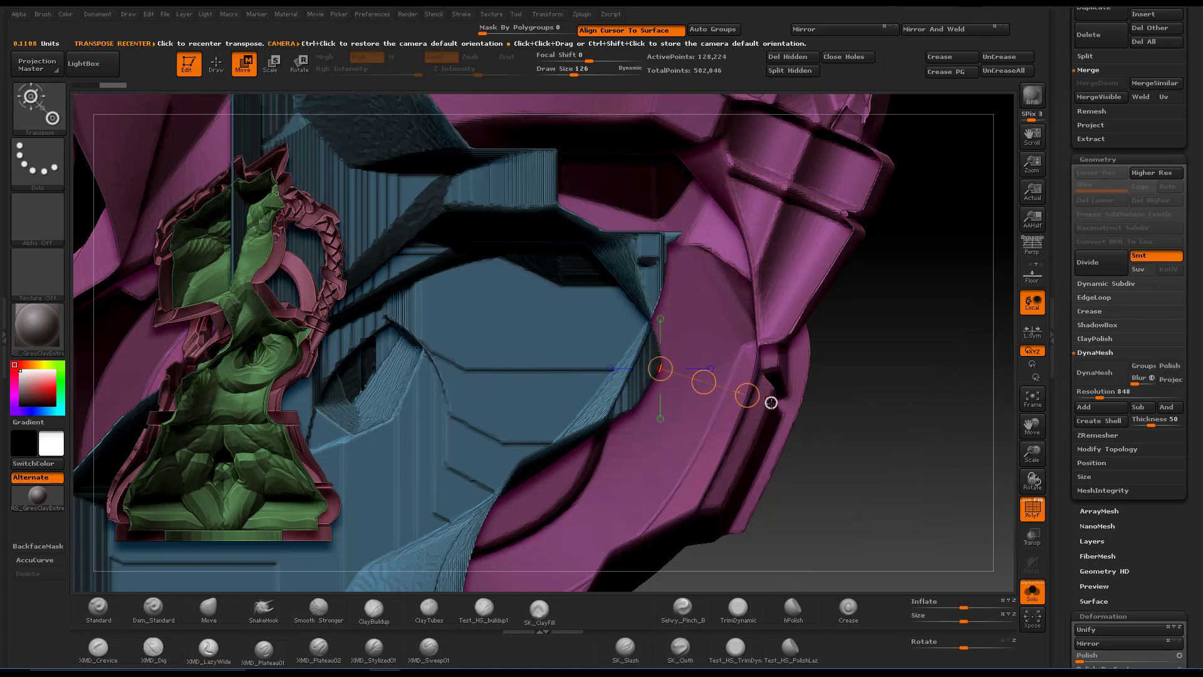
alt+right_drag(595, 150, 627, 255)
drag(627, 255, 695, 314)
- Measure the shell's wall thickness at the front of the neck and horizontally at the helmet's front, and return to Draw mode
alt+right_drag(533, 439, 637, 369)
drag(504, 372, 642, 301)
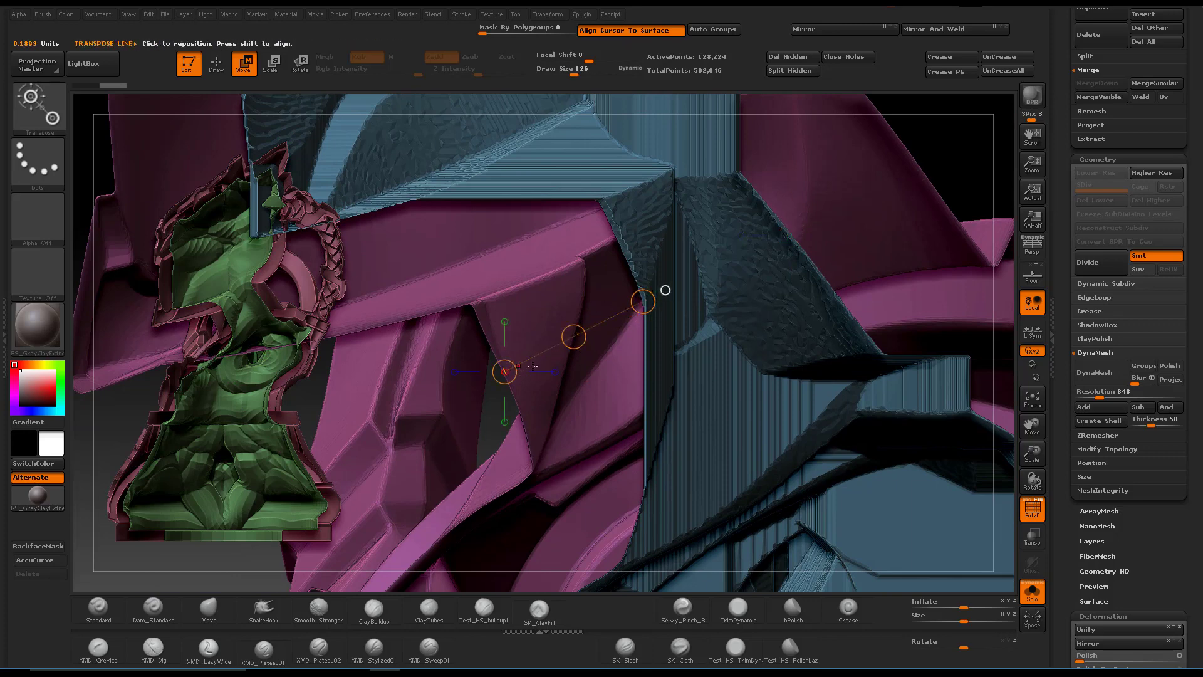
mouse_move(496, 241)
alt+right_down()
mouse_move(656, 320)
mouse_move(512, 254)
alt+right_up()
shift+drag(419, 225, 524, 225)
alt+right_drag(684, 203, 768, 334)
mouse_move(843, 317)
alt+right_down()
mouse_move(716, 281)
mouse_move(714, 327)
mouse_move(777, 263)
mouse_move(733, 332)
mouse_move(696, 330)
alt+right_up()
click(217, 63)
mouse_move(783, 336)
alt+right_down()
mouse_move(660, 330)
mouse_move(679, 321)
mouse_move(652, 334)
mouse_move(658, 346)
mouse_move(738, 318)
alt+right_up()
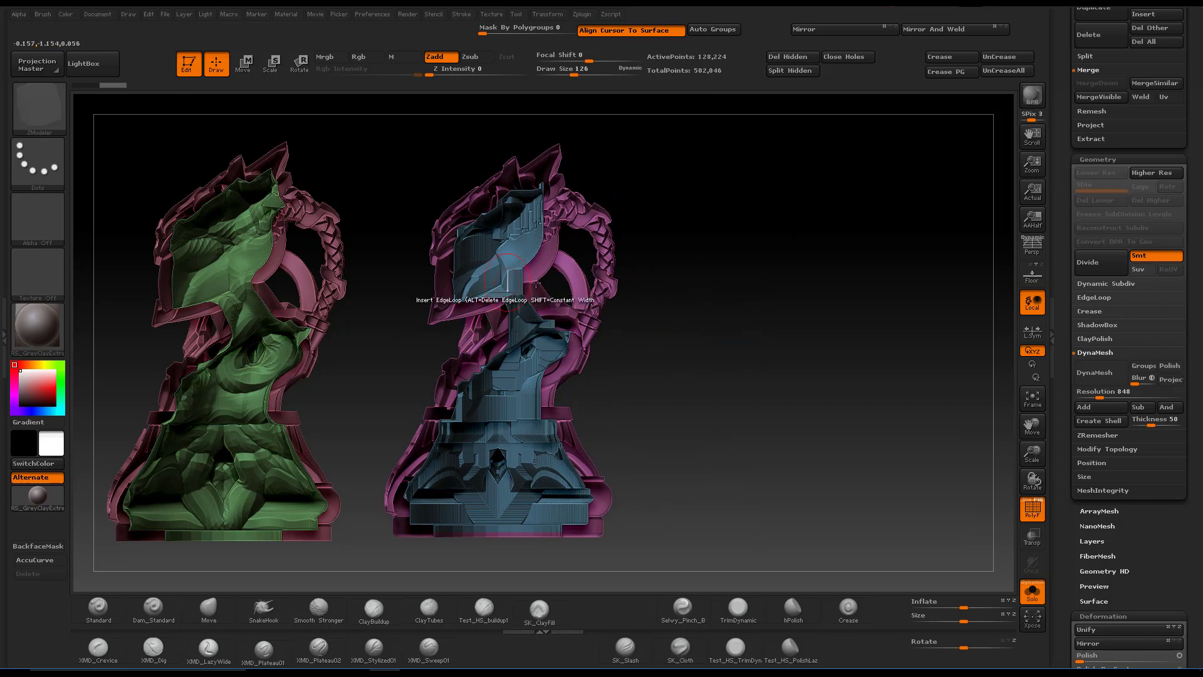
- Select the test subtool and toggle its hidden half to compare its cross-section with the other two
key(shift)
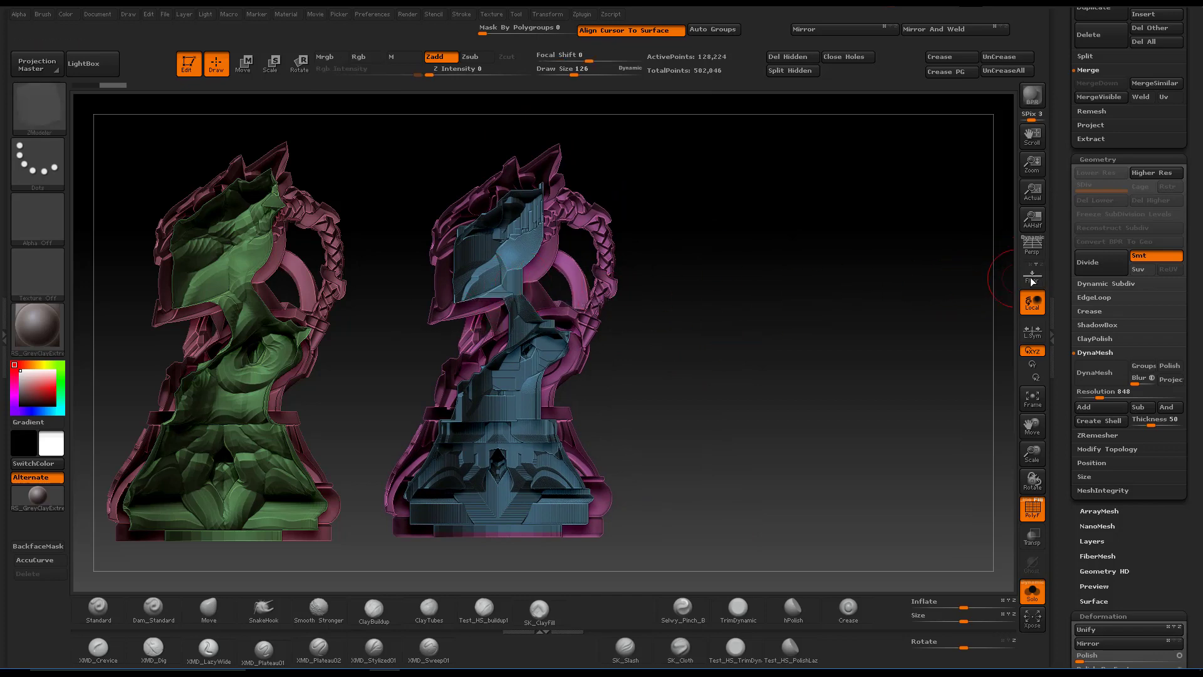
scroll(1103, 201, up, 10)
click(1101, 201)
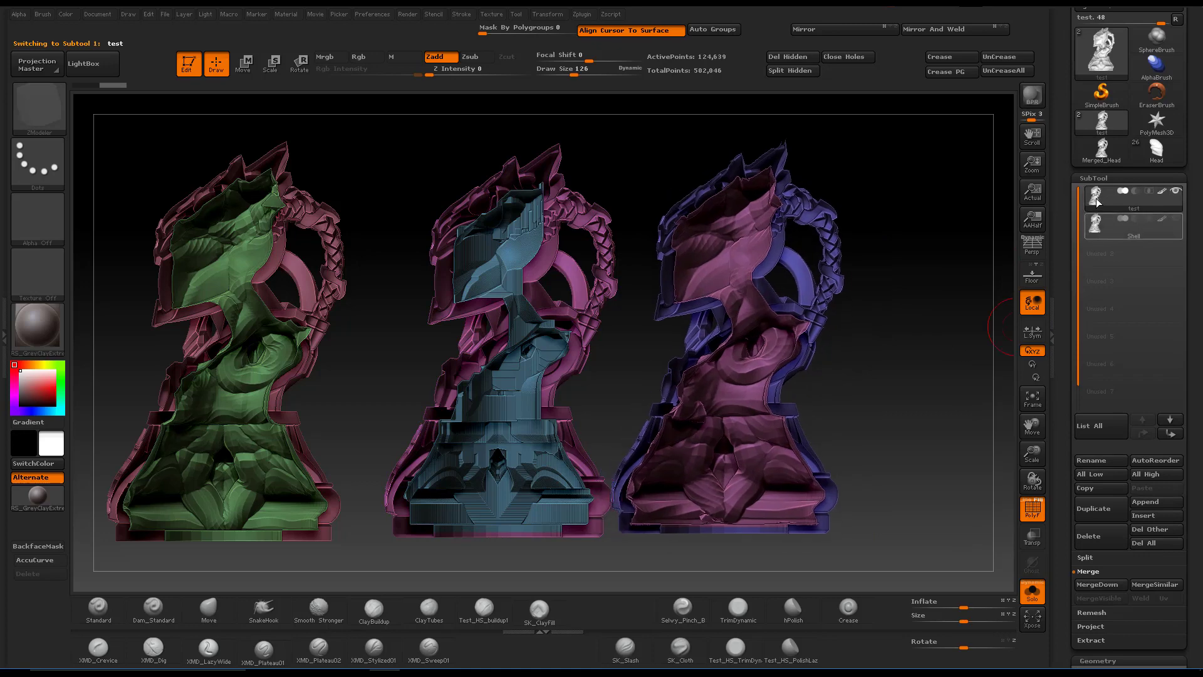
mouse_move(902, 302)
mouse_down()
mouse_move(945, 328)
mouse_move(914, 365)
mouse_up()
key(ctrl)
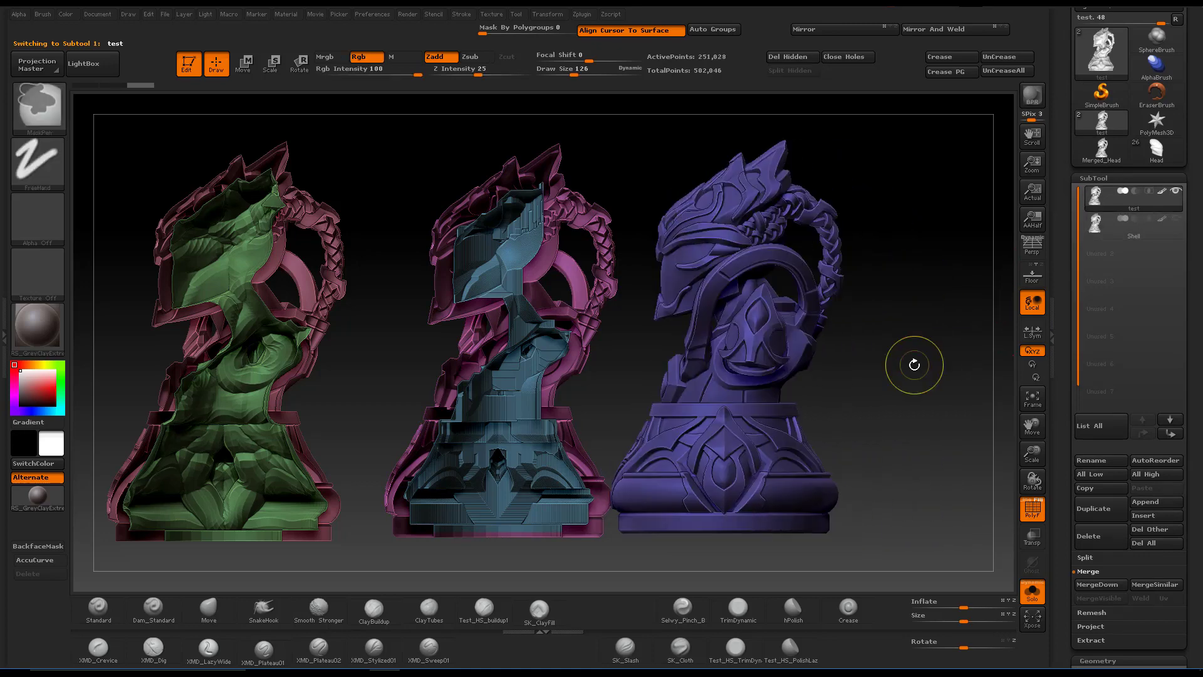
ctrl+shift+click(807, 375)
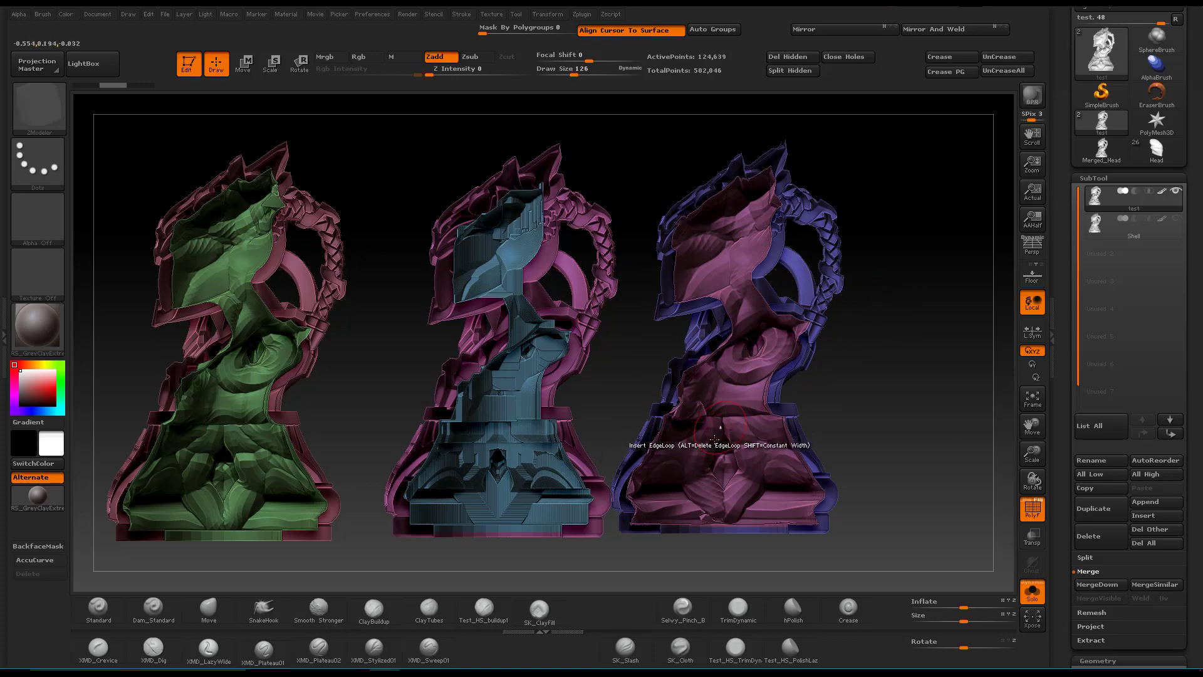
- Switch to the Test01 model page on Shapeways and examine its material volume and 3D preview
key(super)
click(404, 601)
click(291, 76)
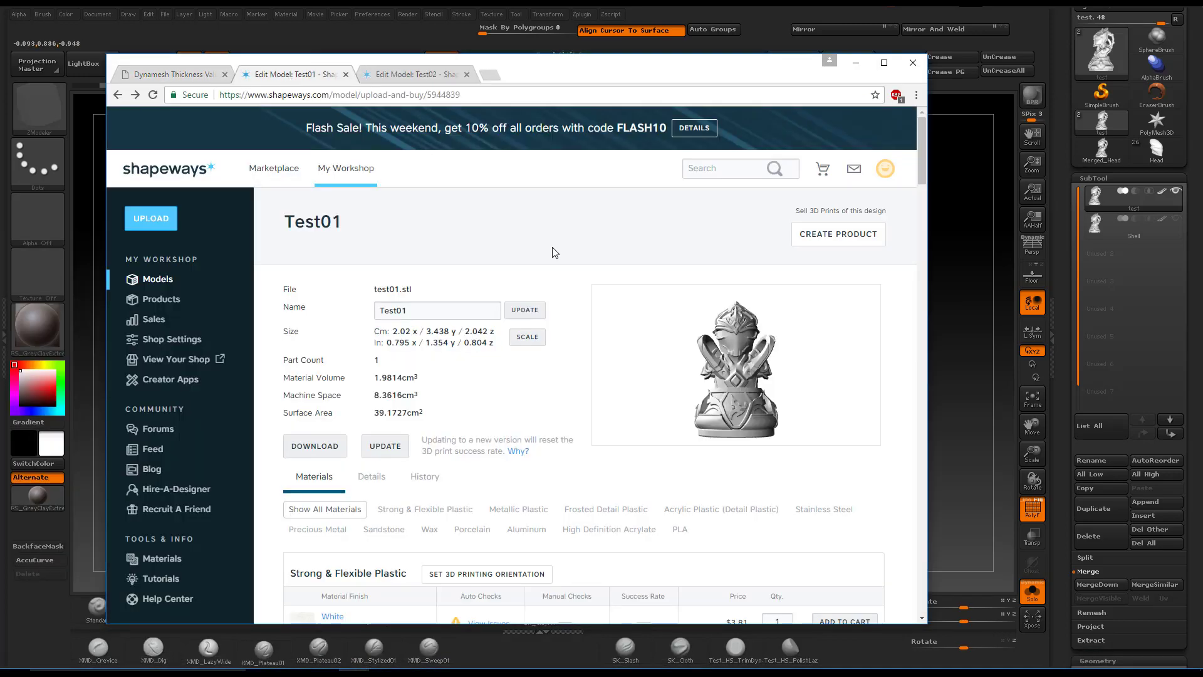
drag(746, 401, 689, 407)
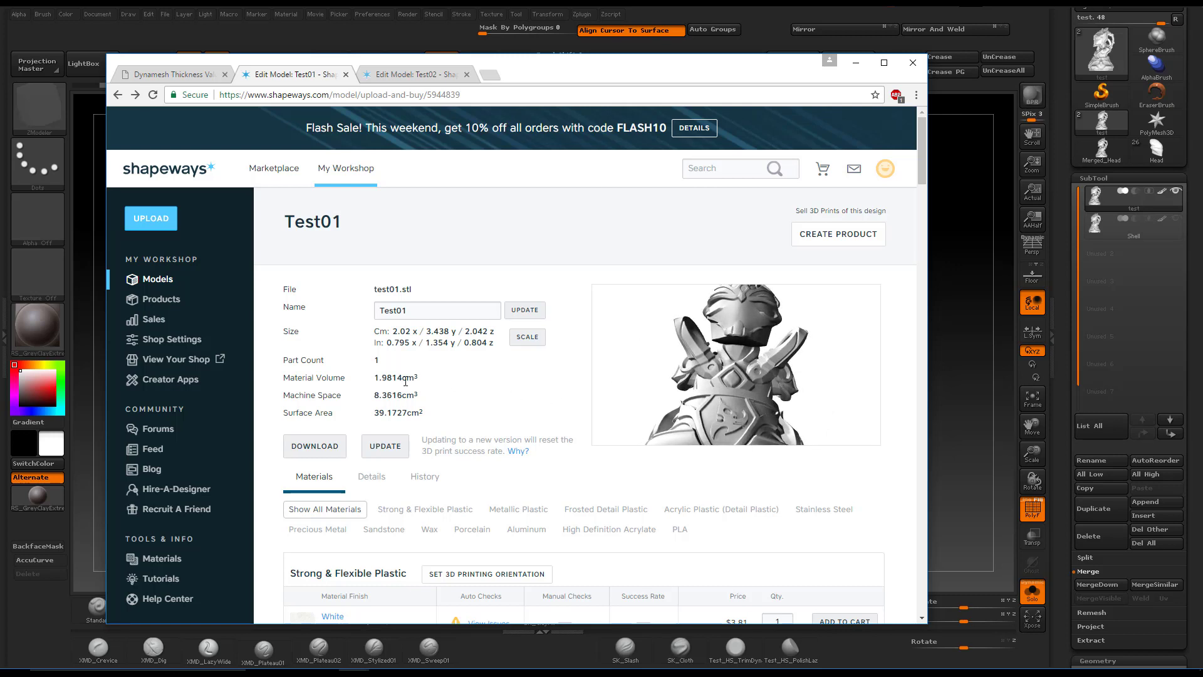
drag(384, 378, 420, 378)
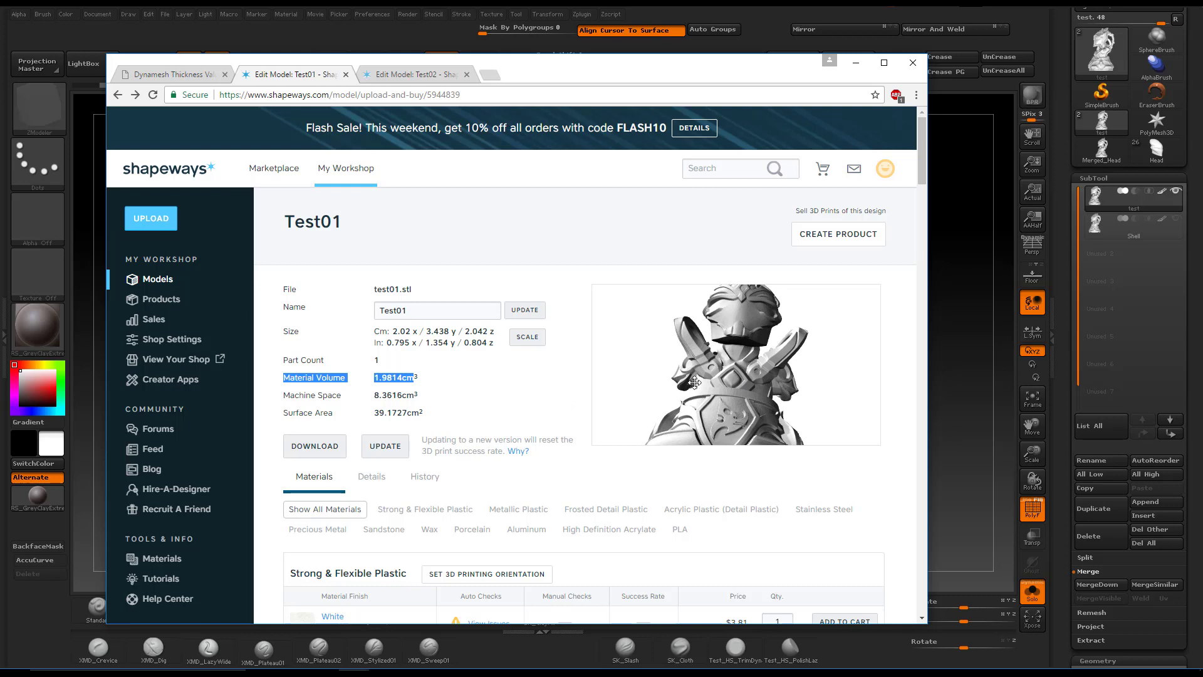
drag(717, 358, 724, 303)
- Compare Test02's material volume and 3D preview with those of Test01, including the hollow underside
click(399, 75)
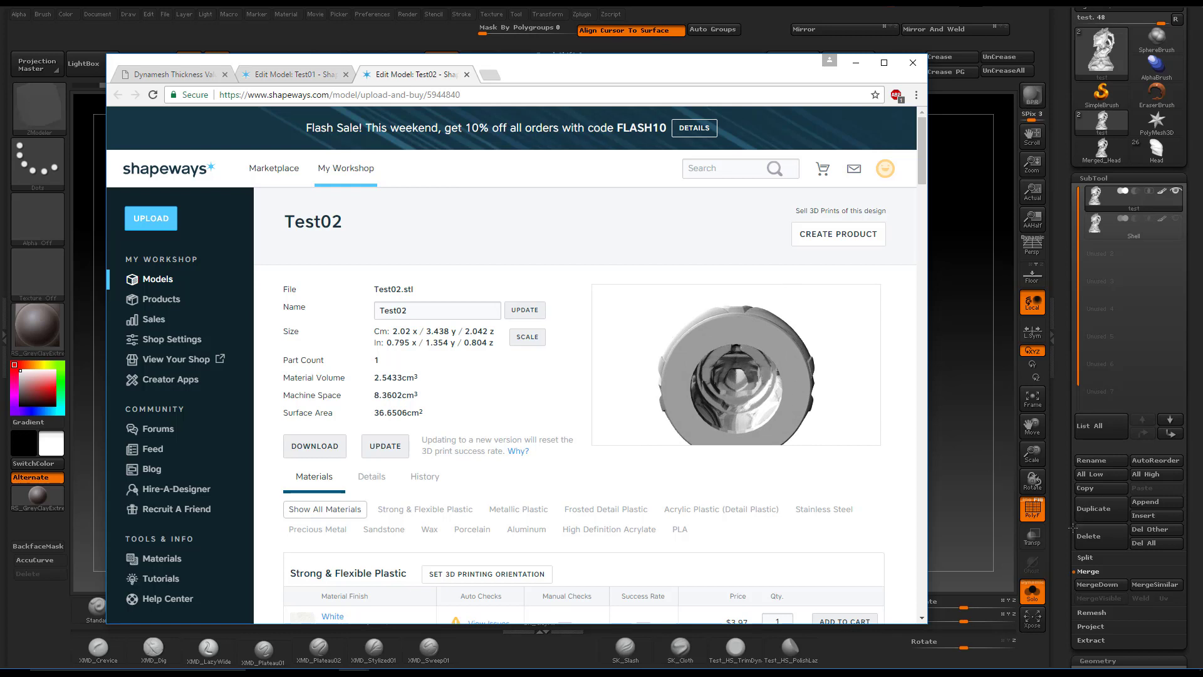
drag(384, 380, 375, 380)
click(396, 381)
click(297, 82)
mouse_move(775, 370)
mouse_down()
mouse_move(772, 324)
mouse_move(793, 385)
mouse_up()
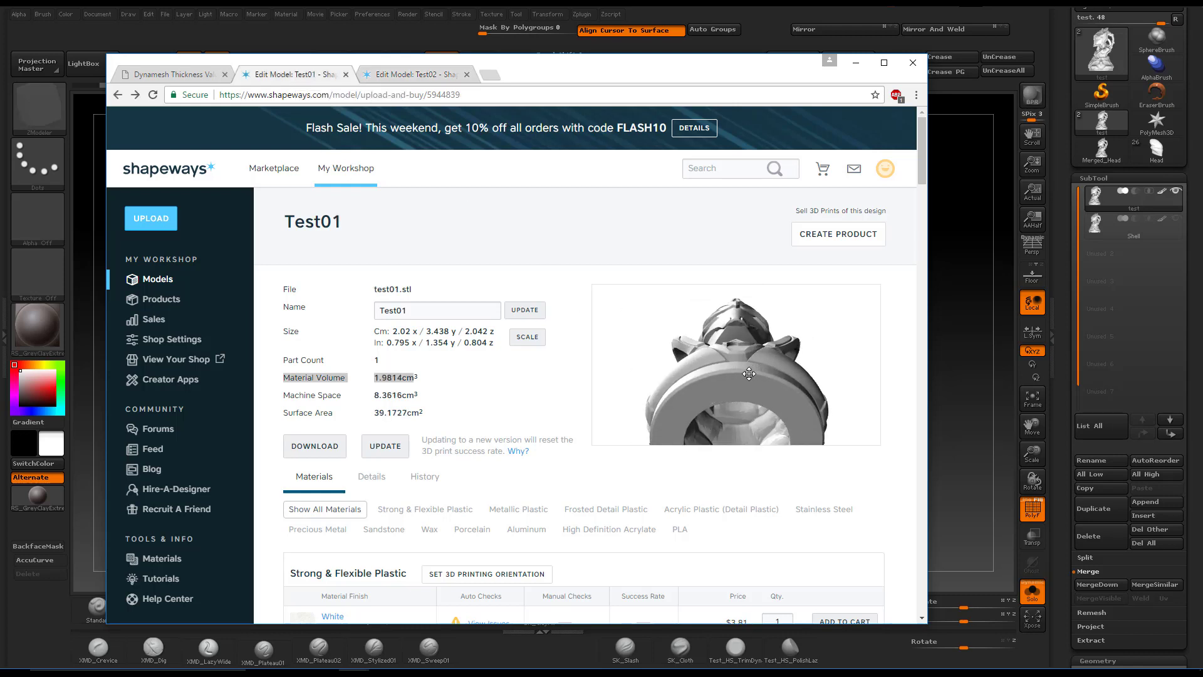
click(432, 77)
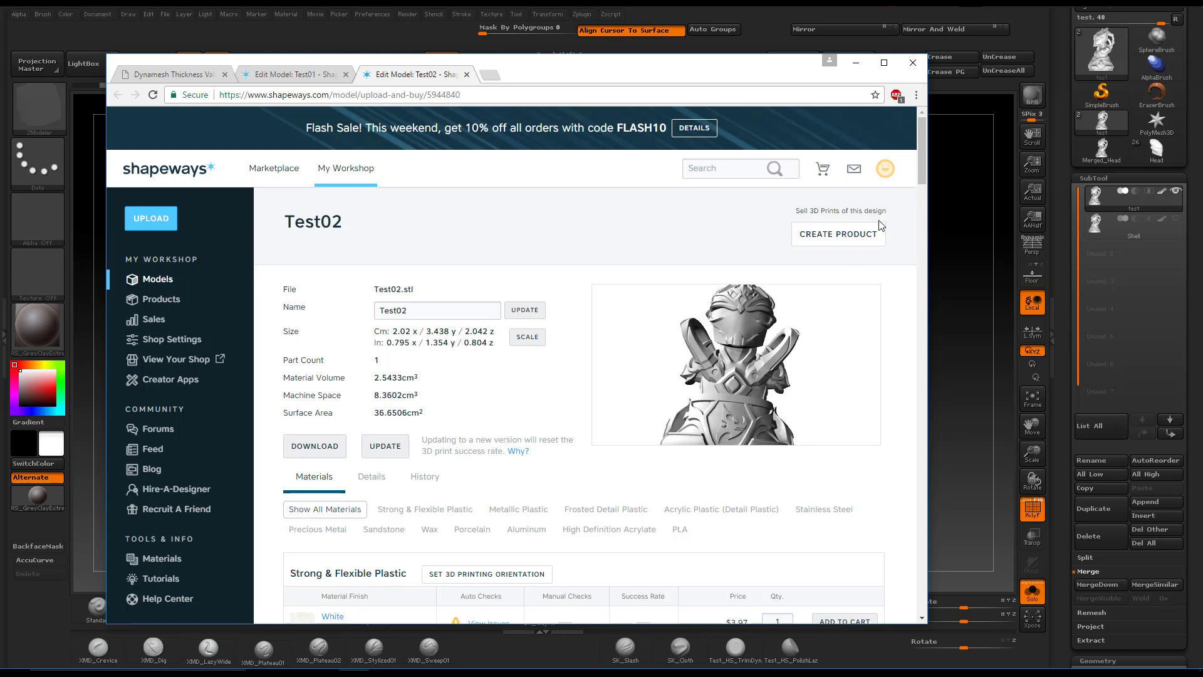
drag(754, 334, 739, 397)
scroll(732, 357, down, 1)
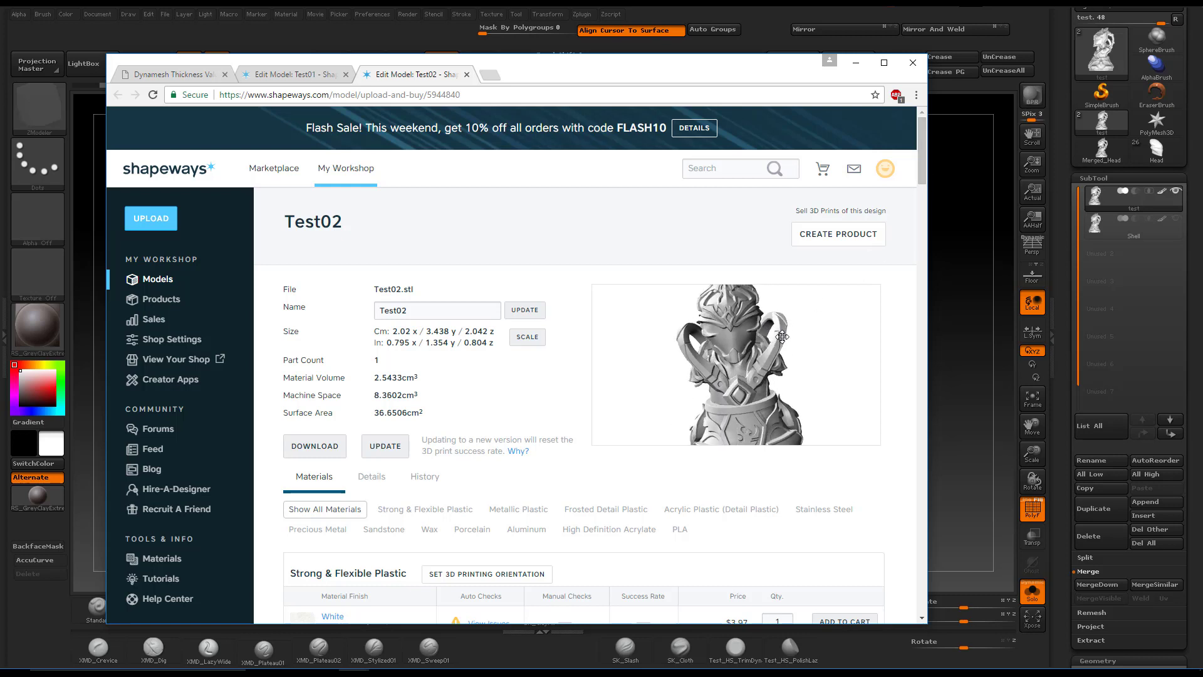
- Examine Test02's Precious Metal options, checking the auto-check status and price for Raw Silver
drag(926, 161, 902, 294)
scroll(902, 294, down, 8)
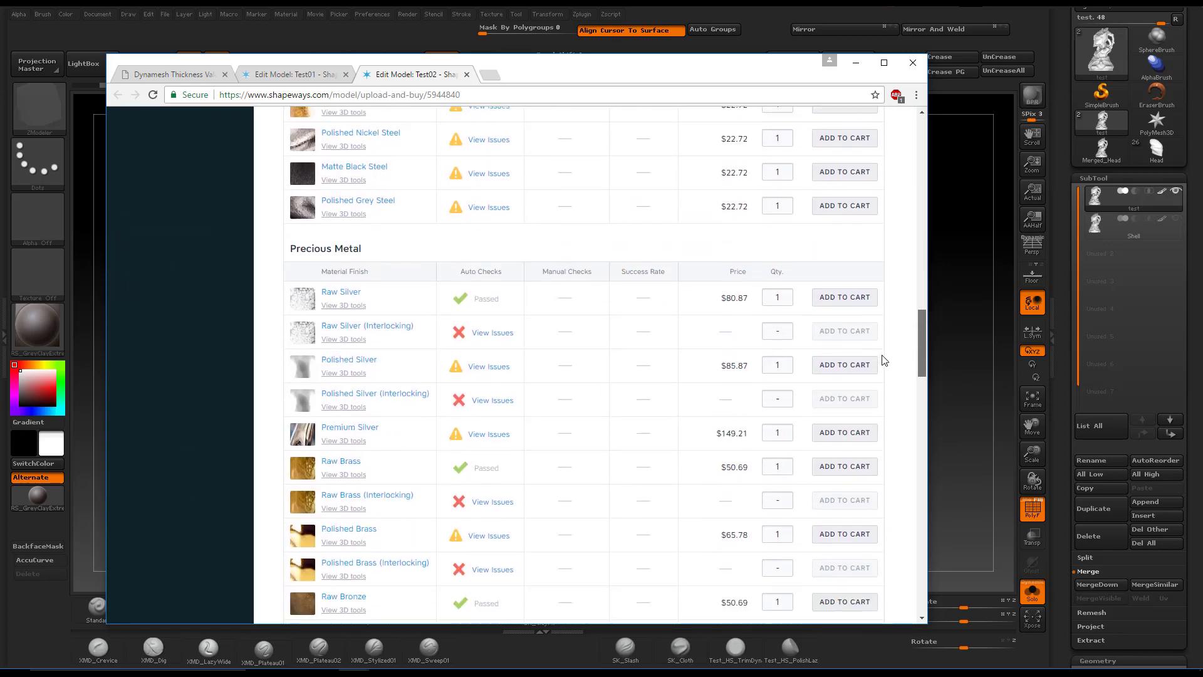
drag(471, 306, 527, 299)
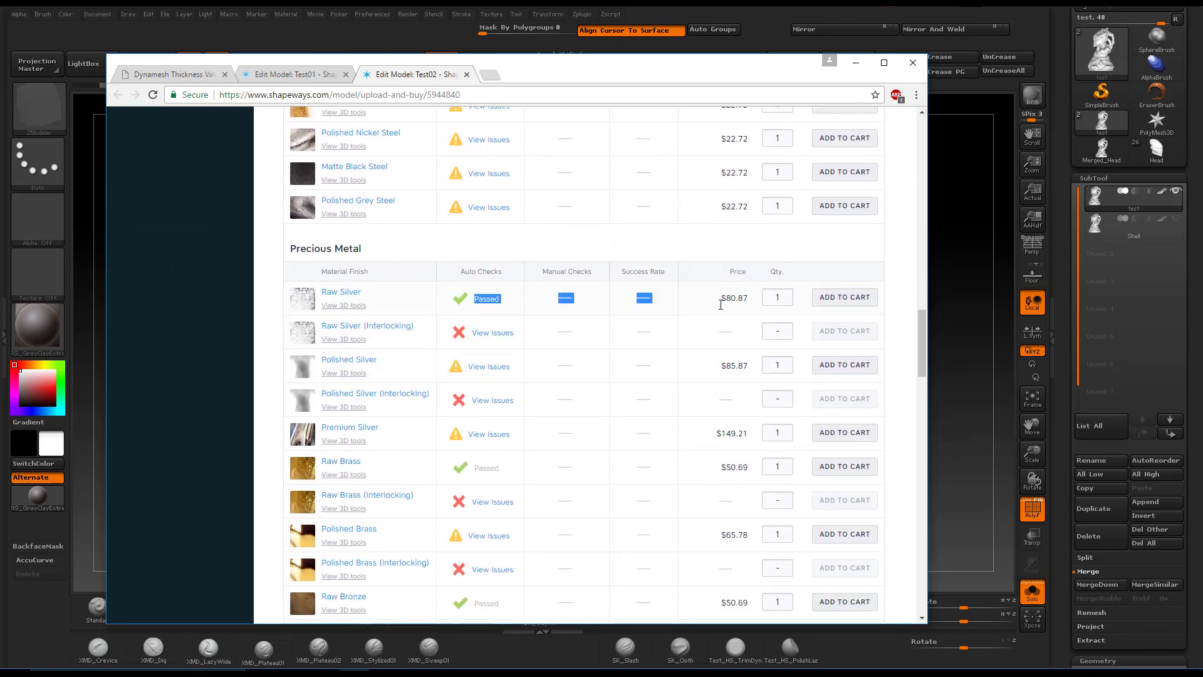
drag(727, 304, 753, 300)
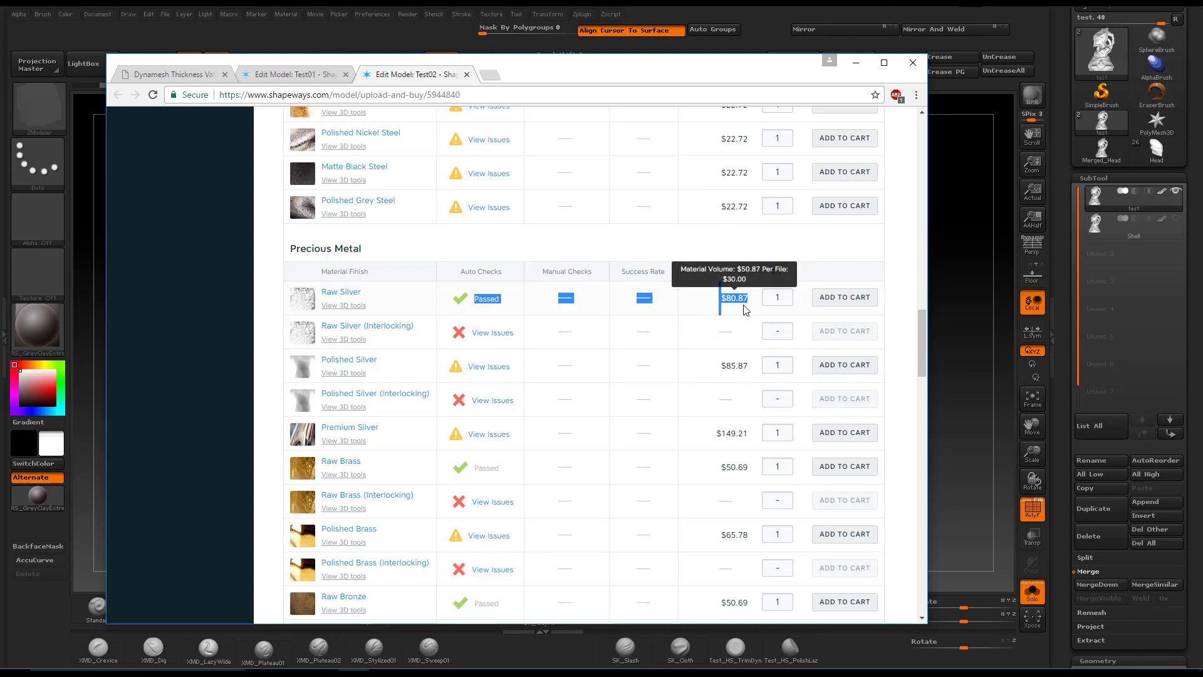
drag(922, 335, 923, 322)
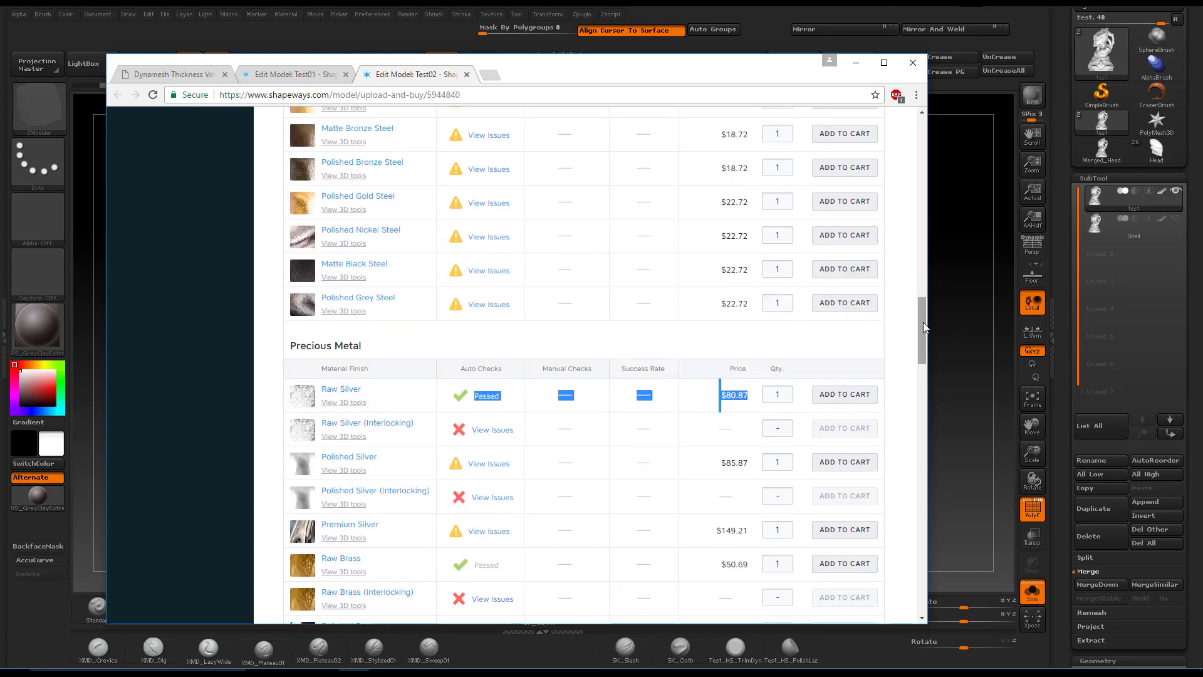
click(537, 397)
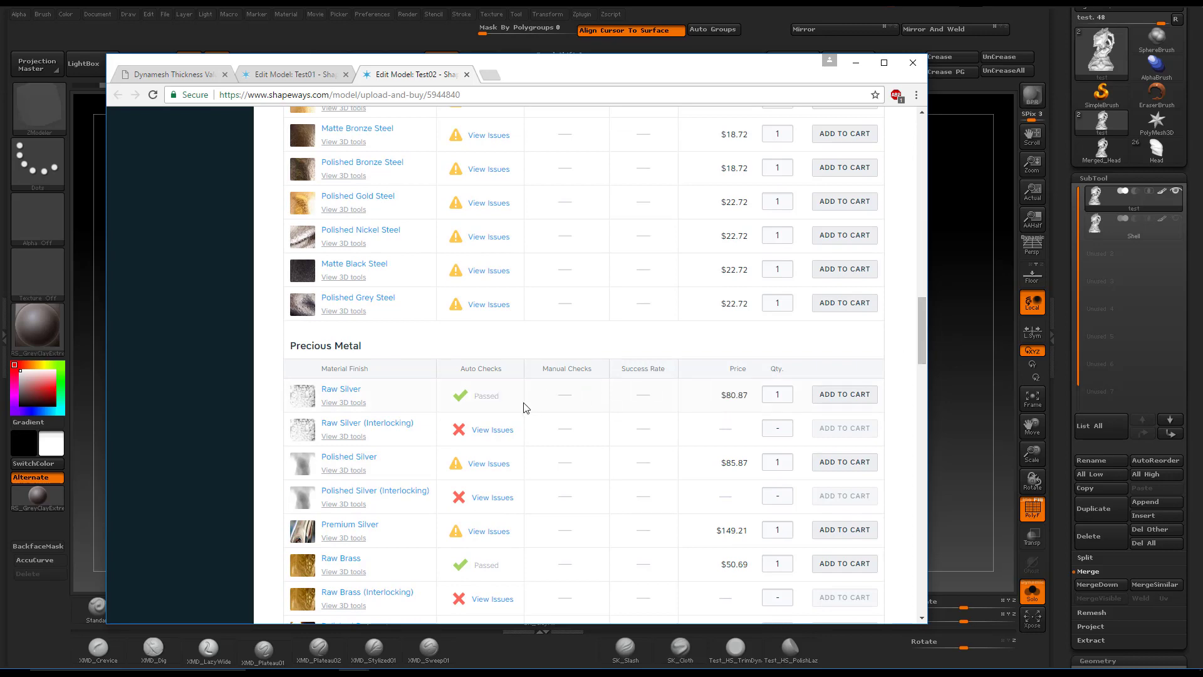
- Switch to the Test01 model page and compare its Raw Silver price under Precious Metal with Test02's
click(310, 76)
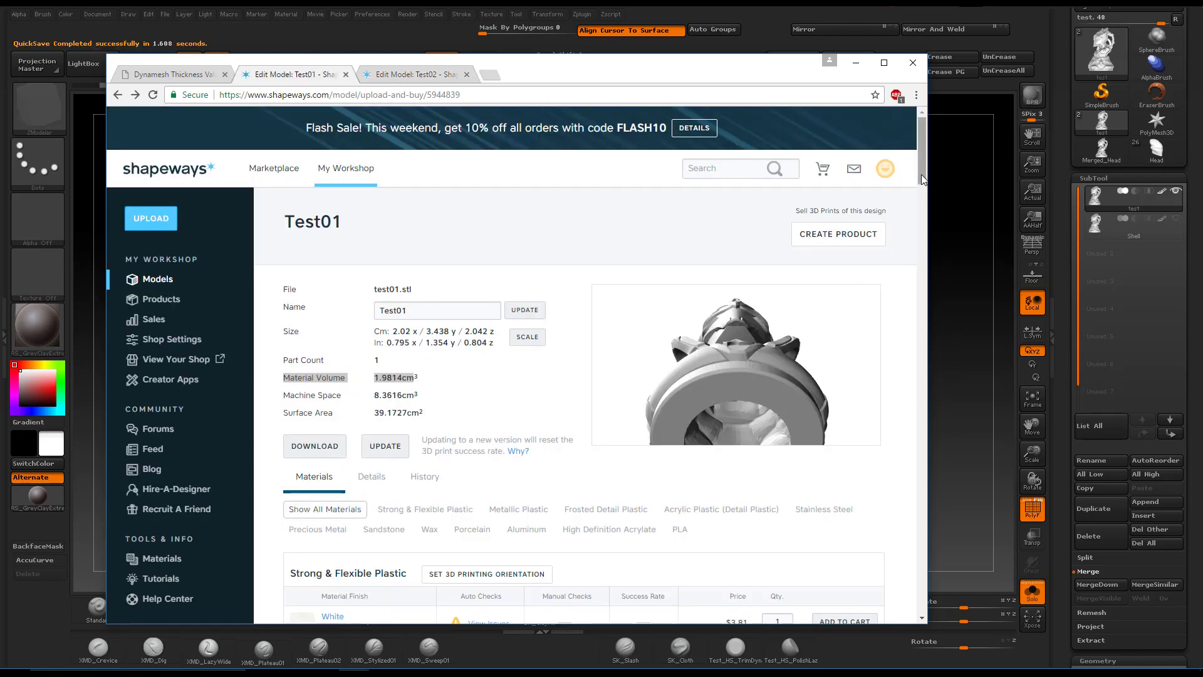
drag(920, 175, 902, 370)
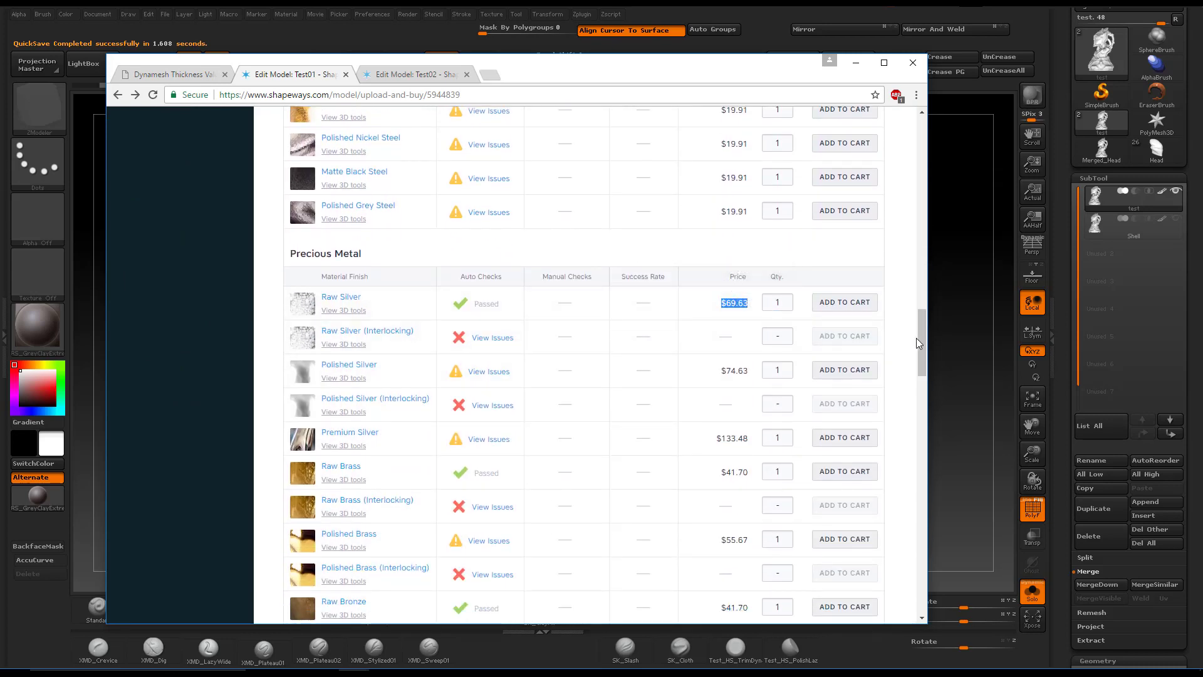
drag(921, 339, 923, 321)
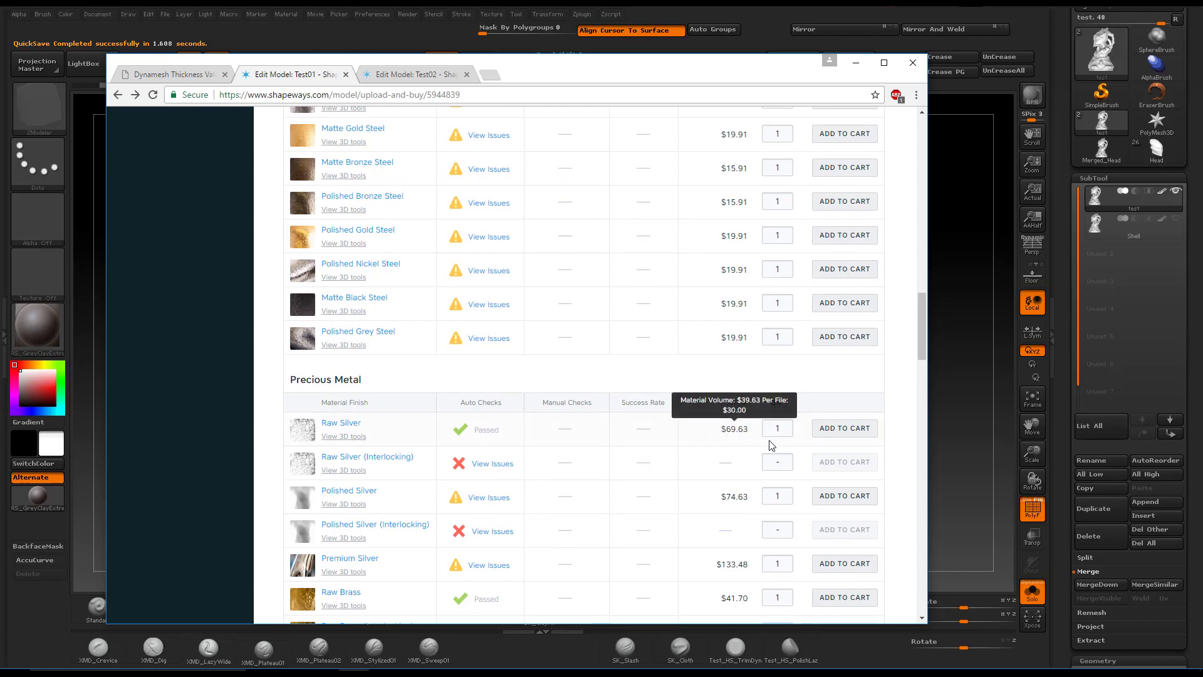
scroll(459, 325, up, 20)
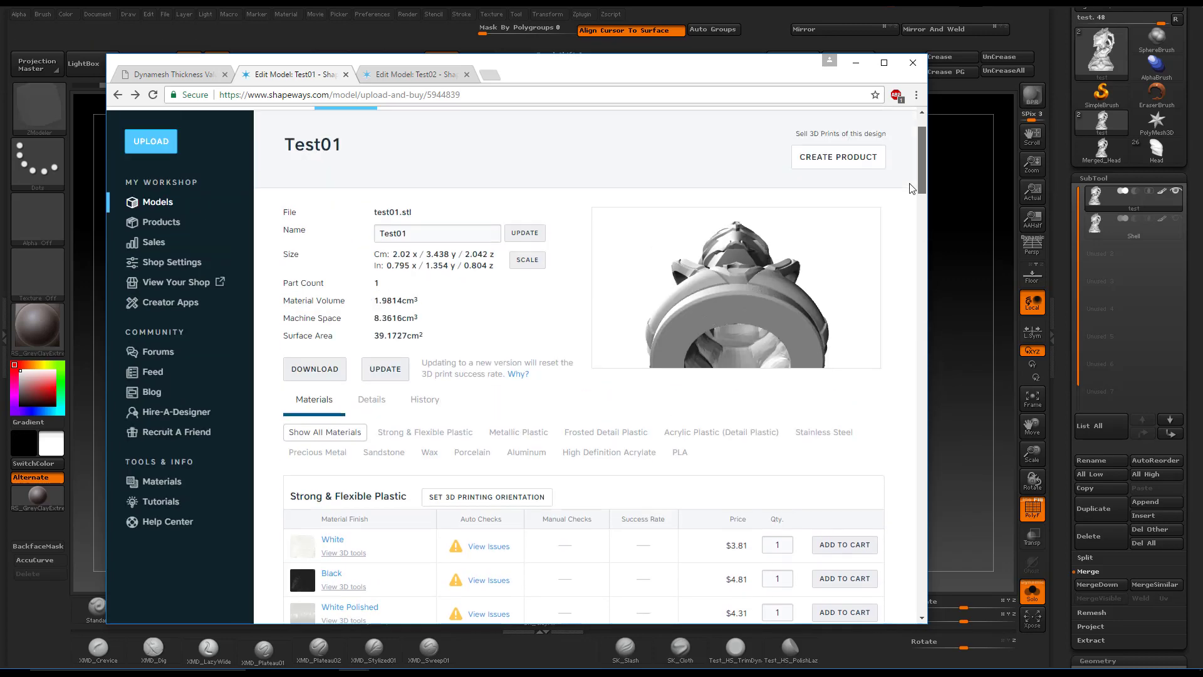
- Rotate Test01's 3D preview to examine its hollow underside, checking it against the Test02 model page
drag(741, 344, 681, 316)
click(397, 76)
click(332, 76)
drag(737, 329, 765, 348)
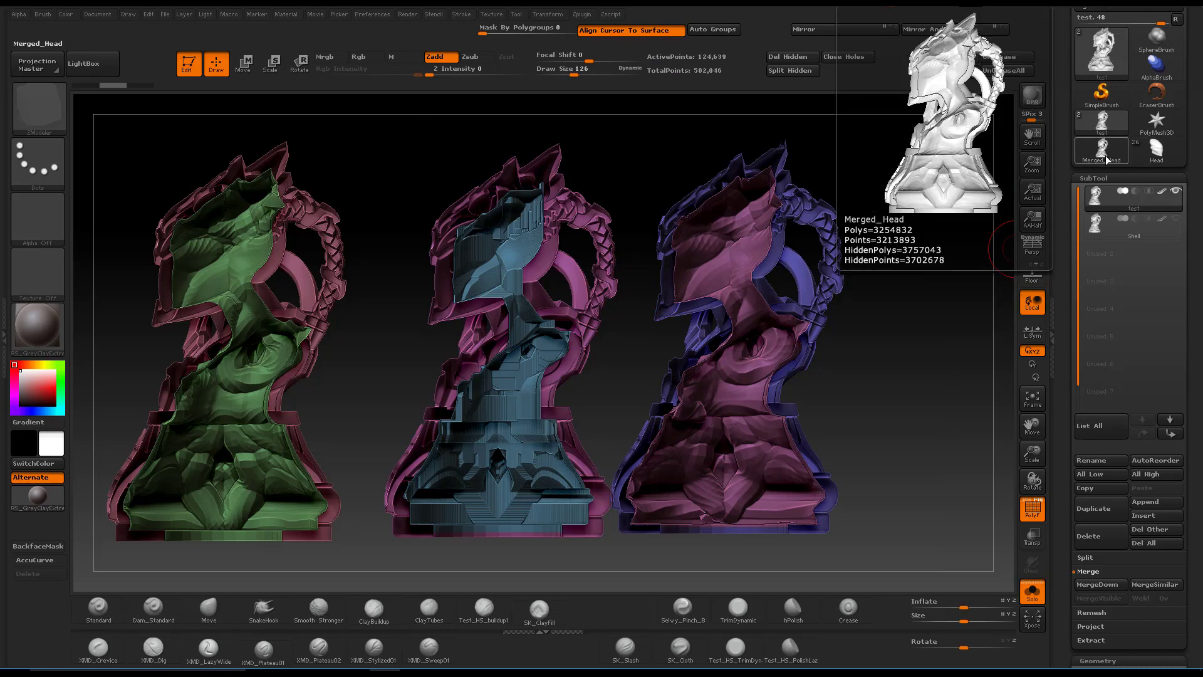
- Return to ZBrush, make Merged_Head the active tool and unhide its entire mesh
click(1102, 152)
drag(836, 332, 887, 350)
key(ctrl+shift)
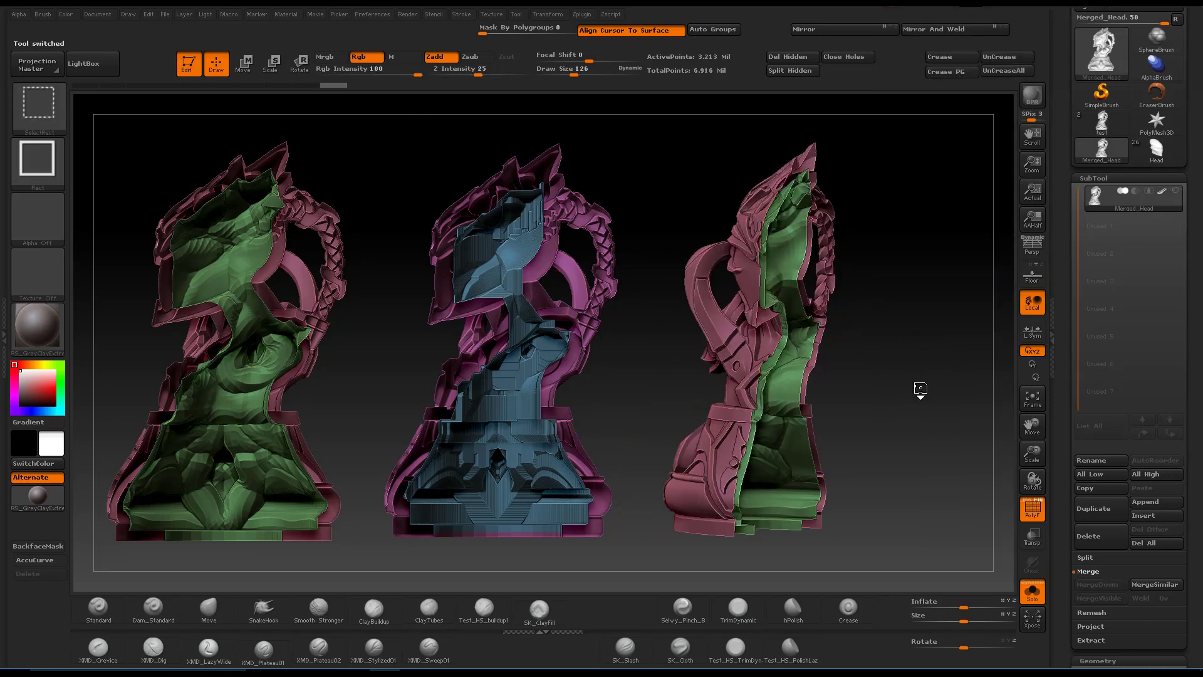
ctrl+shift+click(1017, 575)
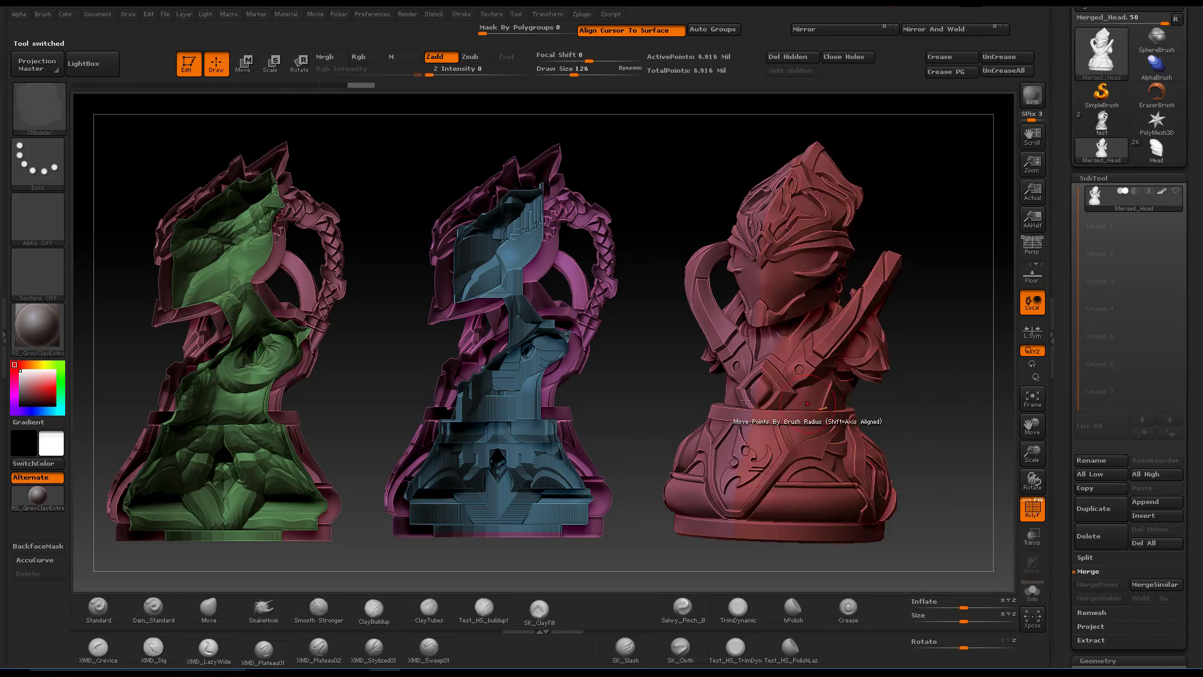
- Clear the leftover cross-section copies from the canvas and centre the bust in a front view
key(ctrl)
key(ctrl+n)
alt+drag(907, 397, 731, 384)
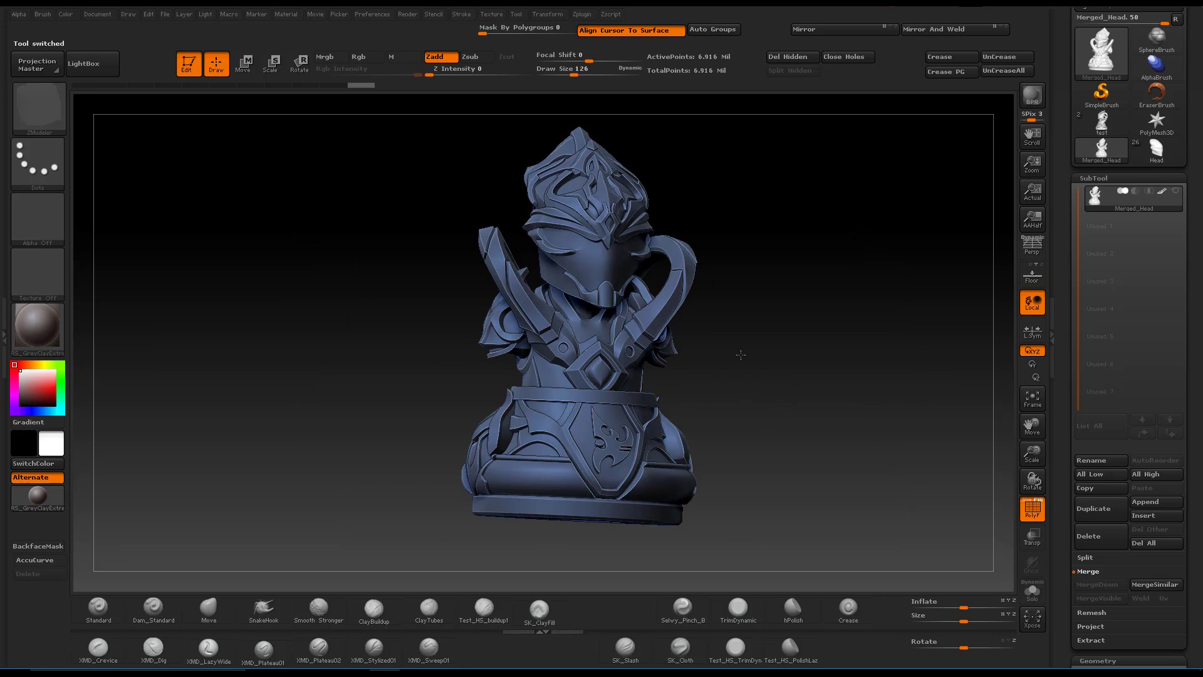
drag(742, 332, 635, 333)
- Pre-process the bust with Decimation Master and decimate it to 250 k points
click(5, 313)
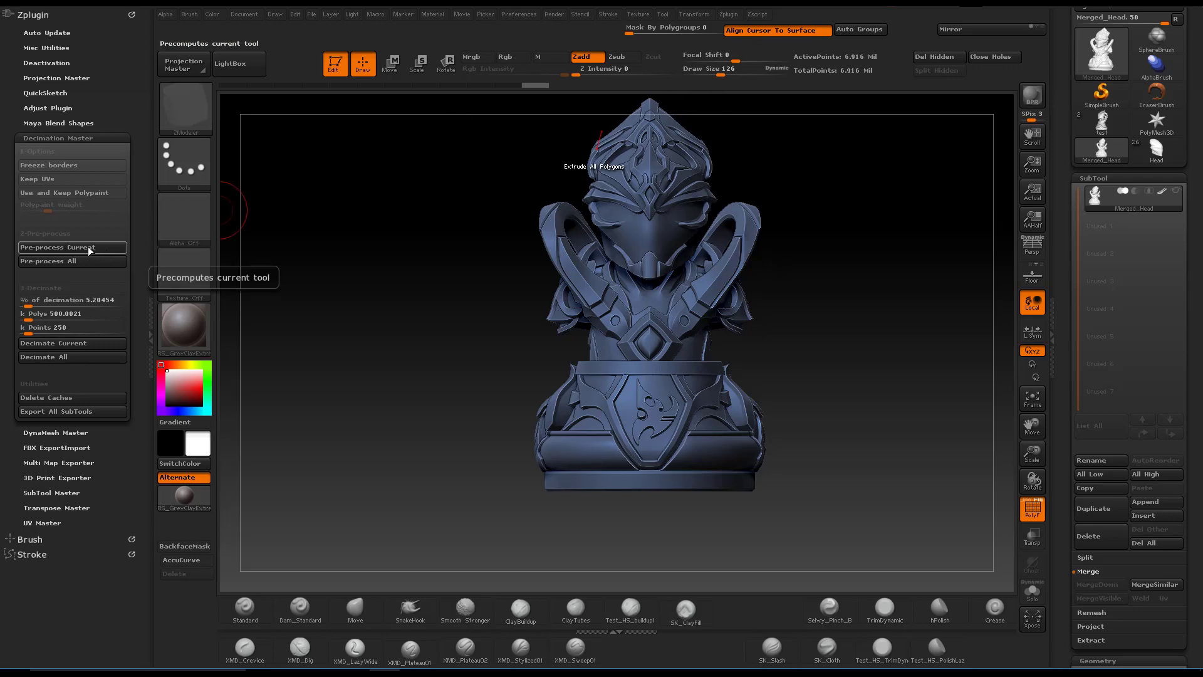
click(90, 248)
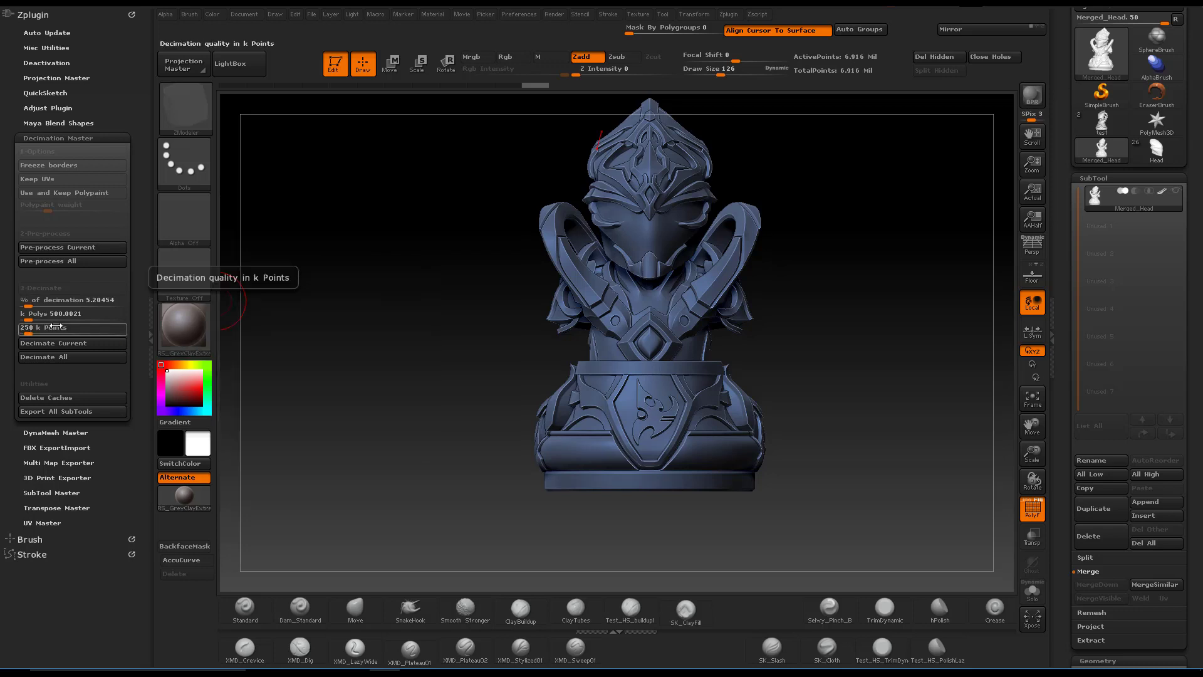
click(33, 329)
text(250)
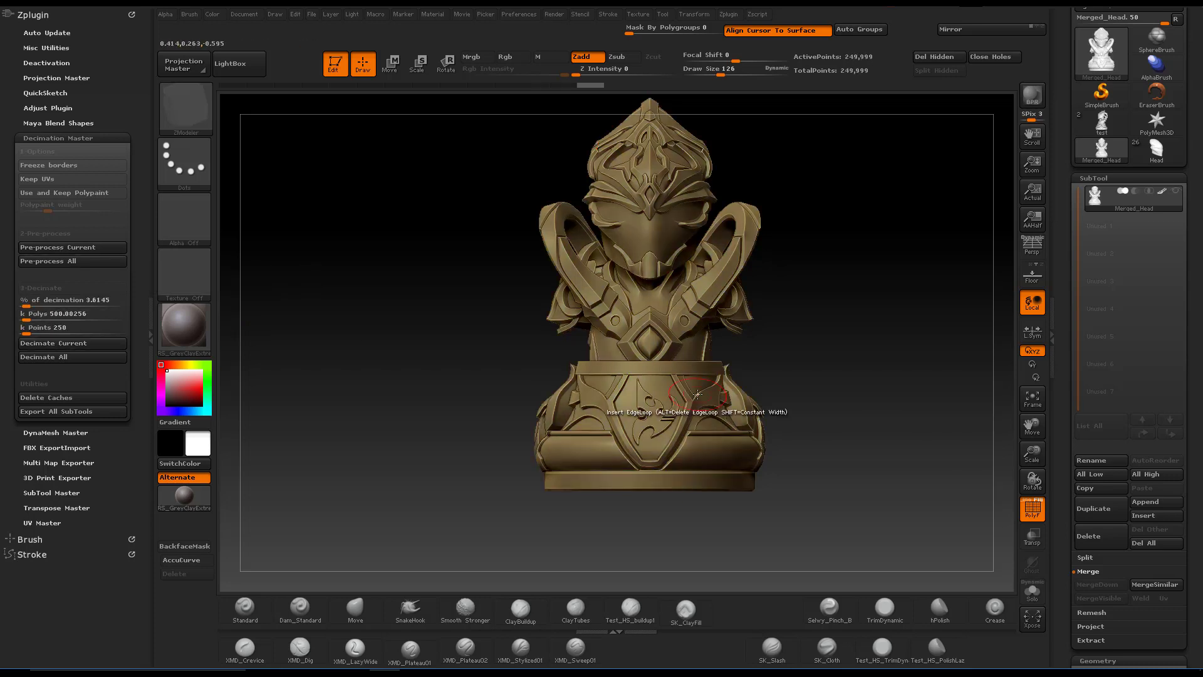
- Hide the bottom section of the decimated bust's base so the inner and outer surfaces are disconnected
alt+right_drag(642, 393, 616, 246)
drag(616, 246, 908, 97)
drag(769, 275, 685, 315)
shift+drag(429, 376, 432, 382)
ctrl+shift+drag(764, 541, 408, 477)
- Assign polygroups to the visible surfaces with Auto Groups and isolate the inner cavity surface
drag(542, 481, 798, 207)
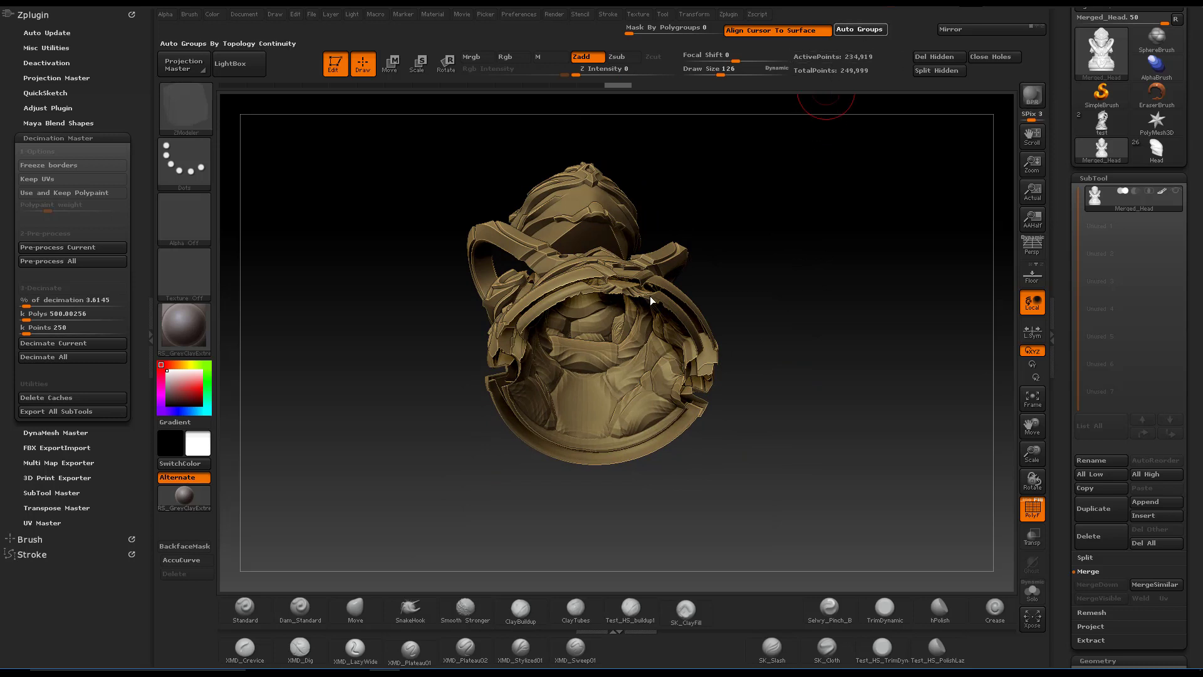
ctrl+shift+click(770, 301)
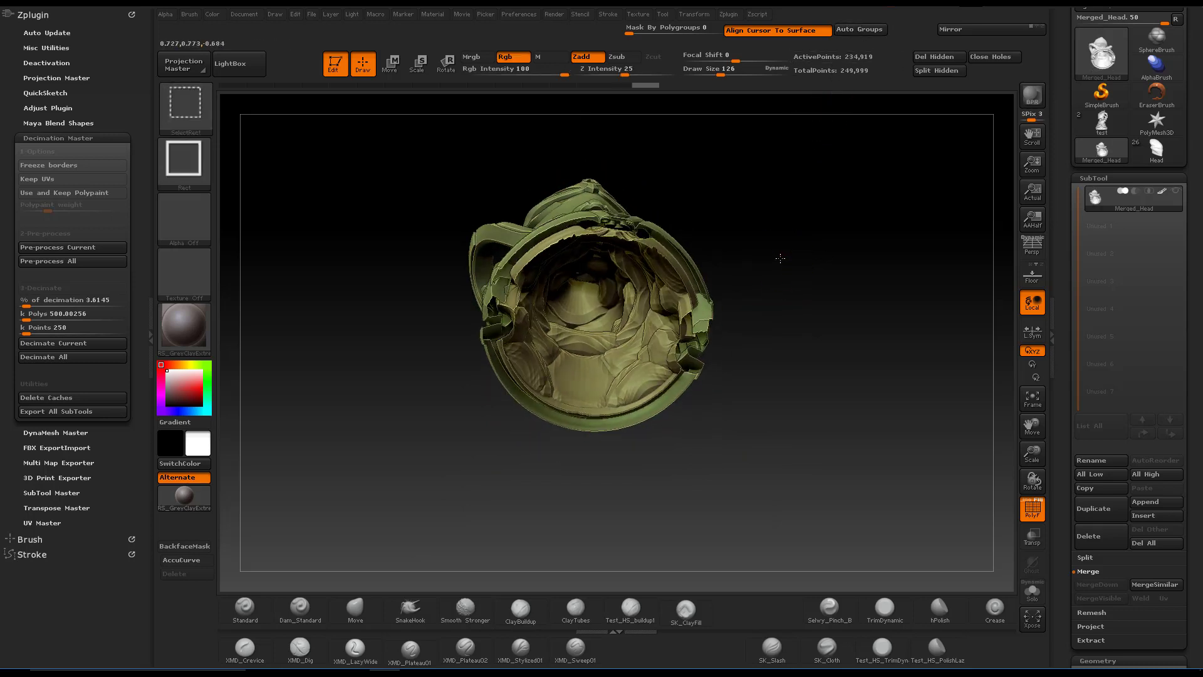
ctrl+shift+click(652, 321)
drag(714, 213, 708, 334)
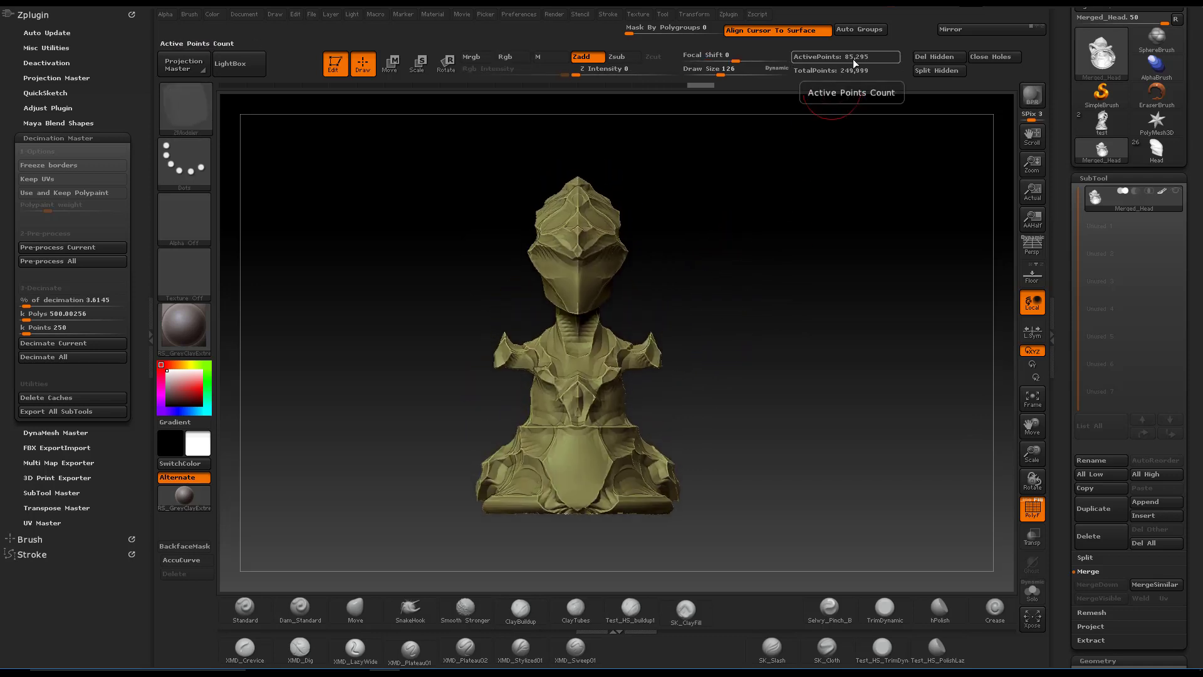
- ZRemesh the isolated inner surface with a target polygon count of 5 and unhide the whole bust
drag(1063, 439, 1068, 339)
drag(1065, 470, 1061, 393)
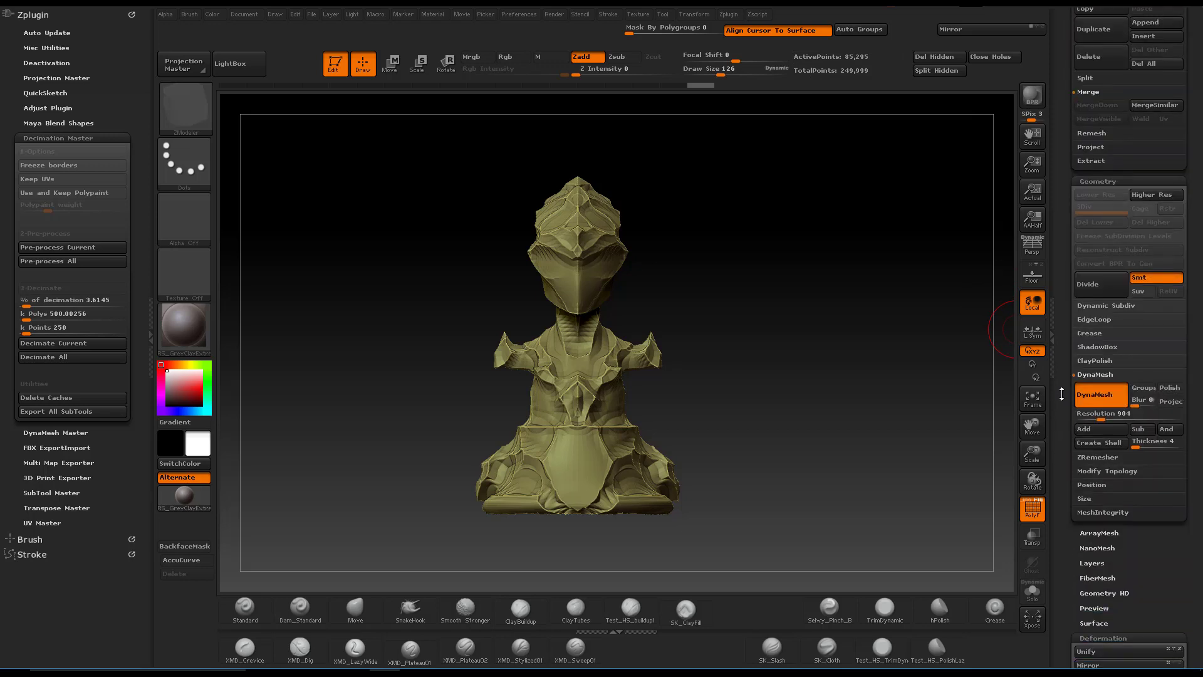
click(1115, 458)
click(1104, 414)
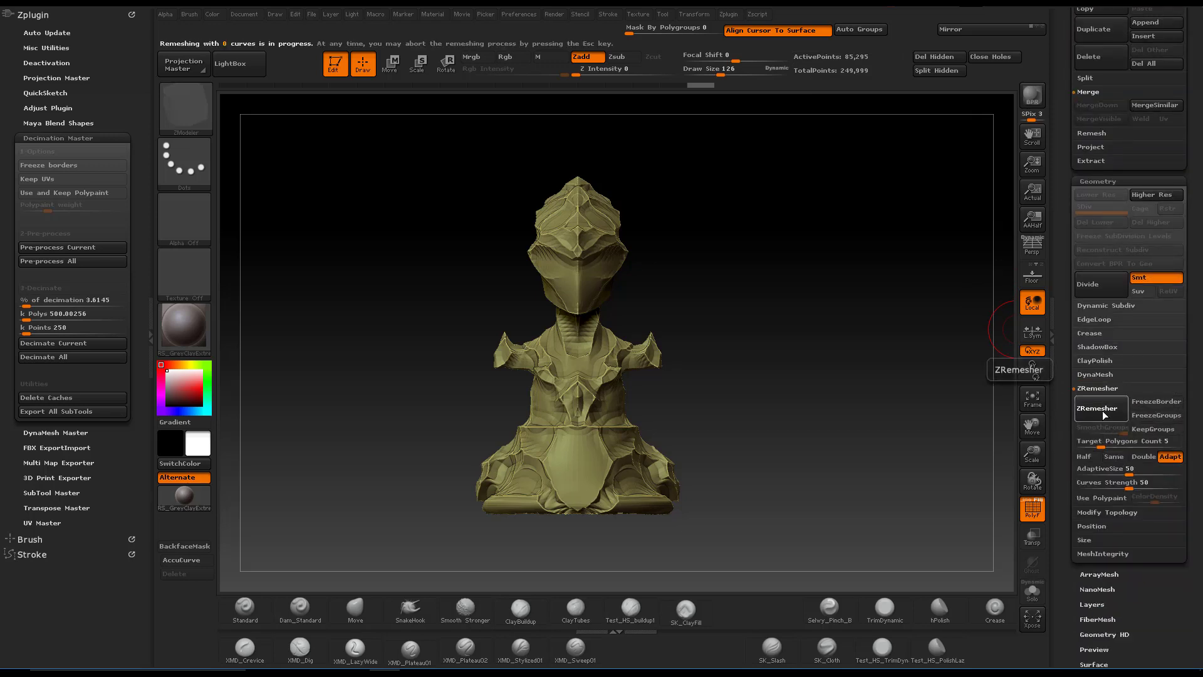
click(745, 431)
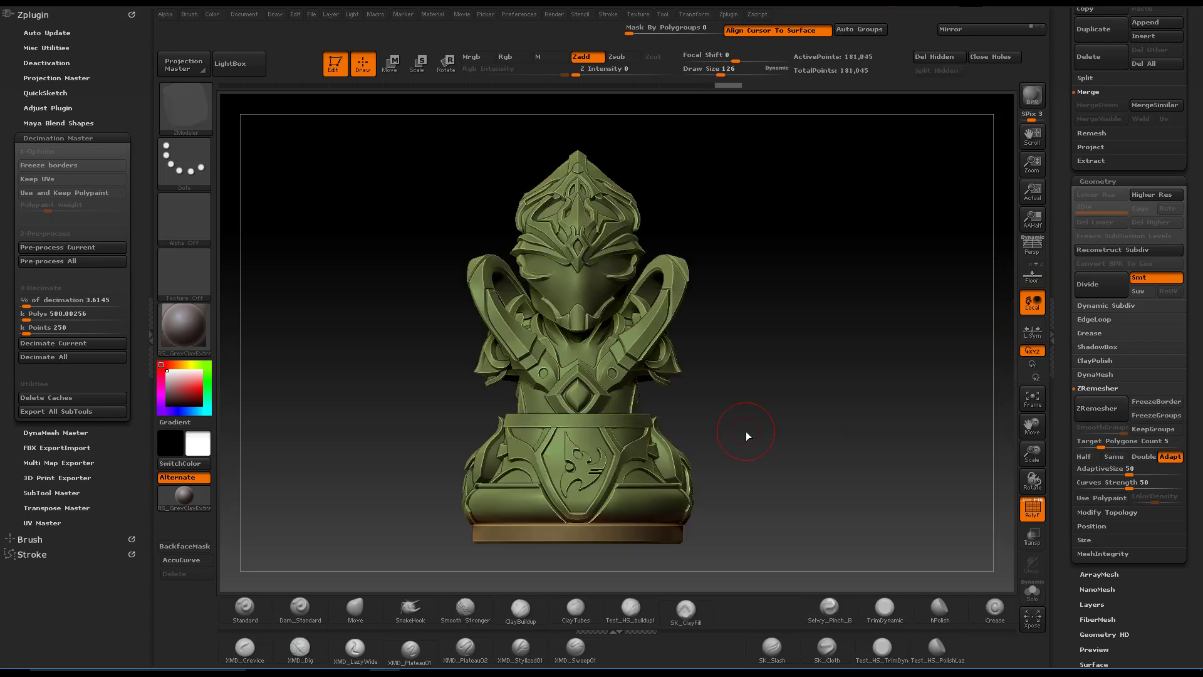
- Isolate the remeshed inner surface, examine its simplified shape from several angles and unhide the whole bust
drag(754, 405, 763, 302)
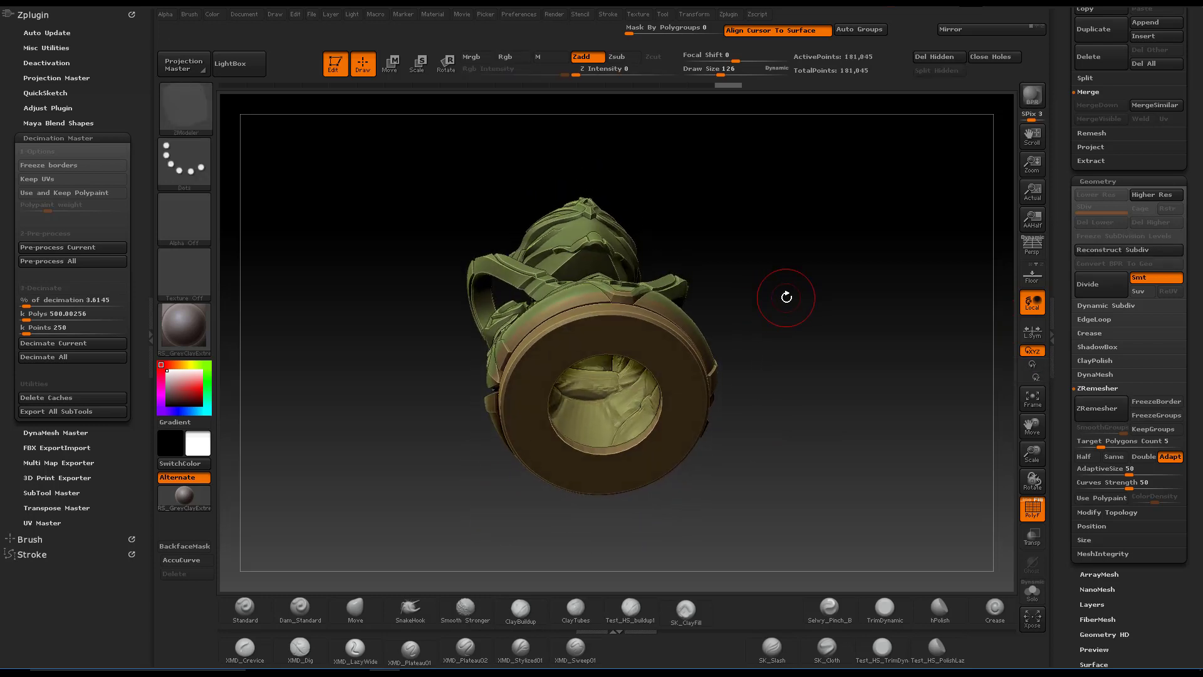
ctrl+shift+click(613, 401)
drag(756, 274, 752, 376)
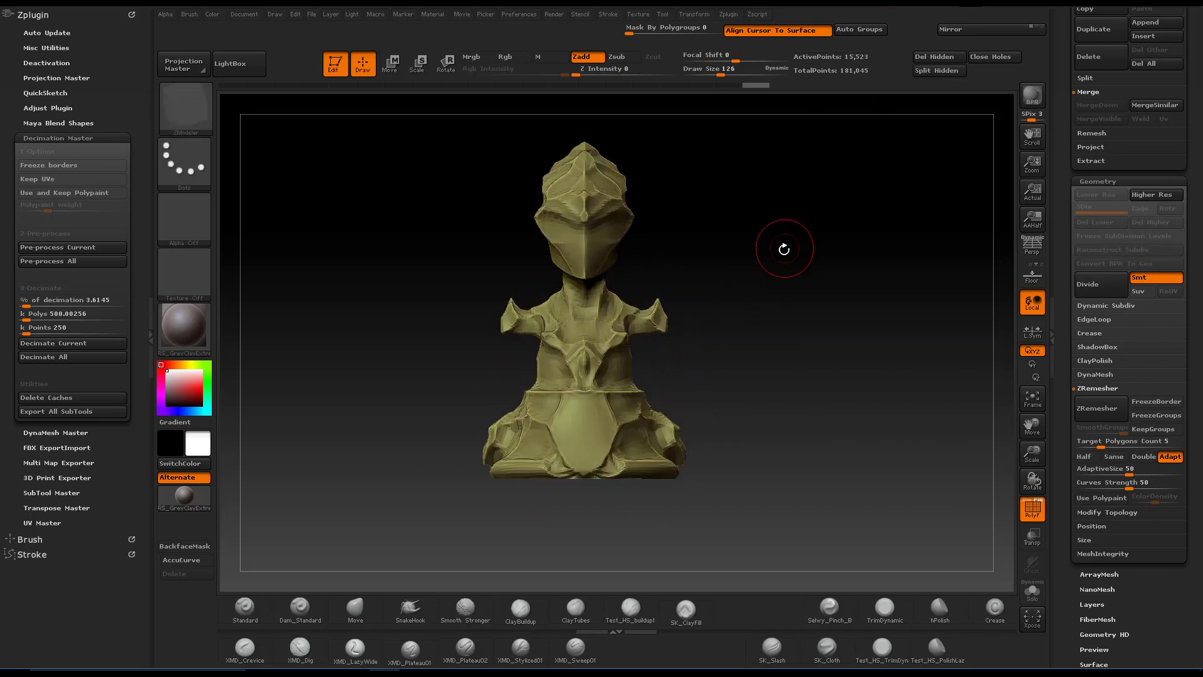
drag(778, 255, 818, 219)
ctrl+shift+click(846, 282)
- Inspect the hollow opening in the underside of the base and return the bust to an upright front view
drag(805, 273, 763, 277)
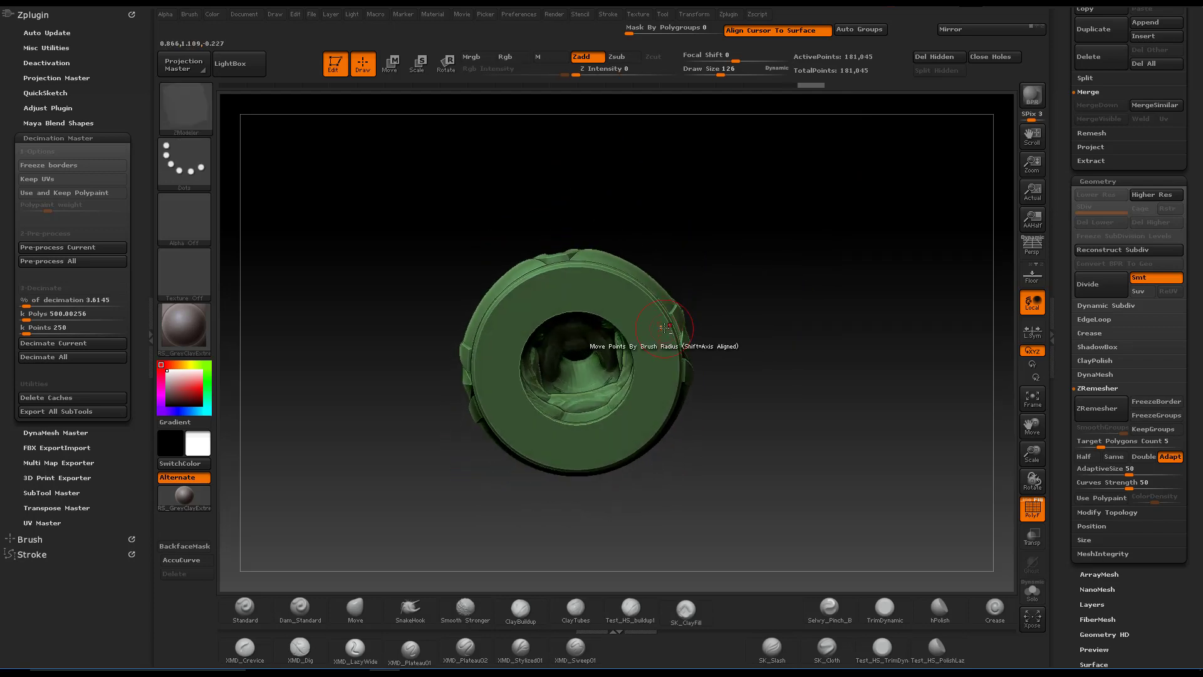
ctrl+right_drag(671, 320, 661, 381)
alt+right_drag(690, 258, 784, 376)
drag(784, 376, 775, 353)
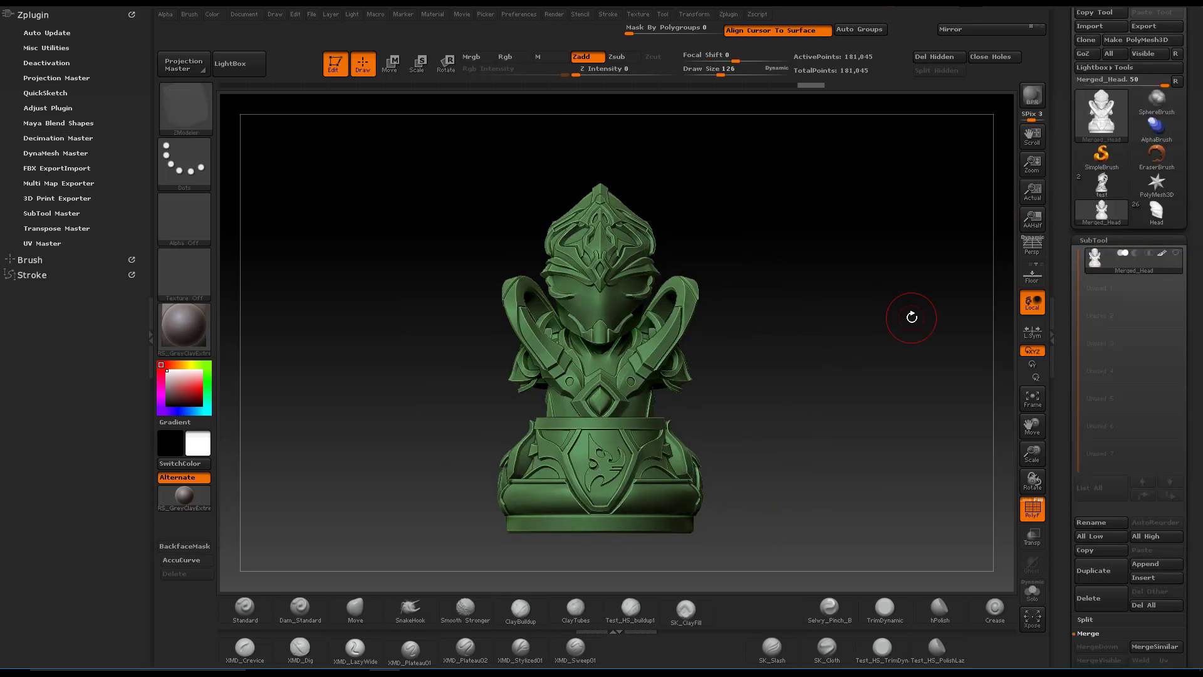